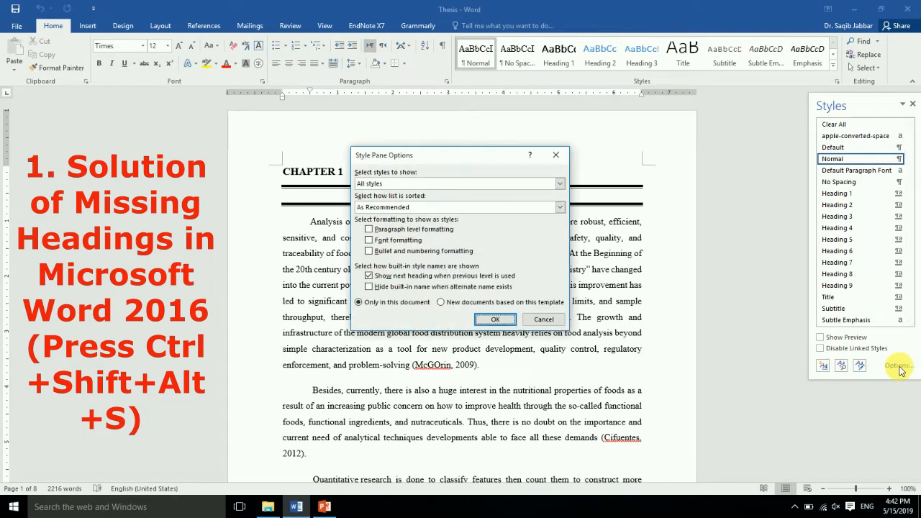
- Set the Styles pane options to show all styles and apply them
left_click(431, 185)
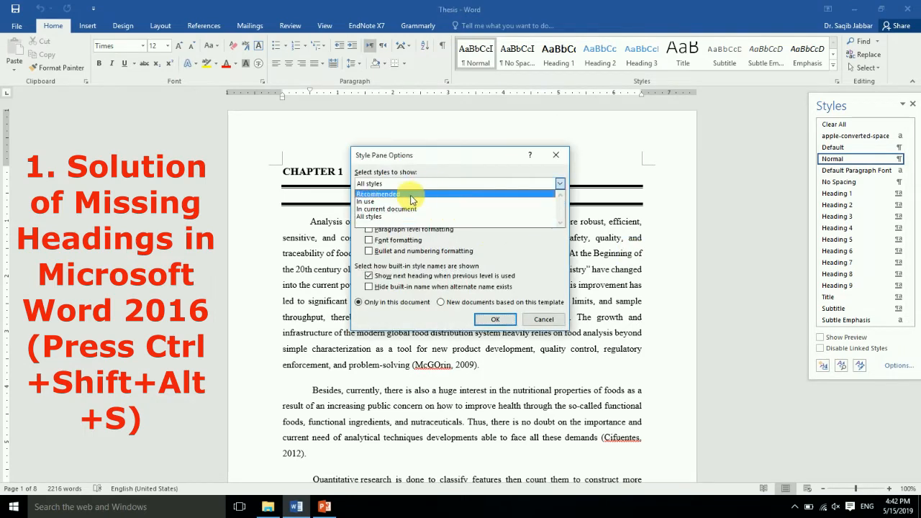
left_click(381, 218)
left_click(493, 319)
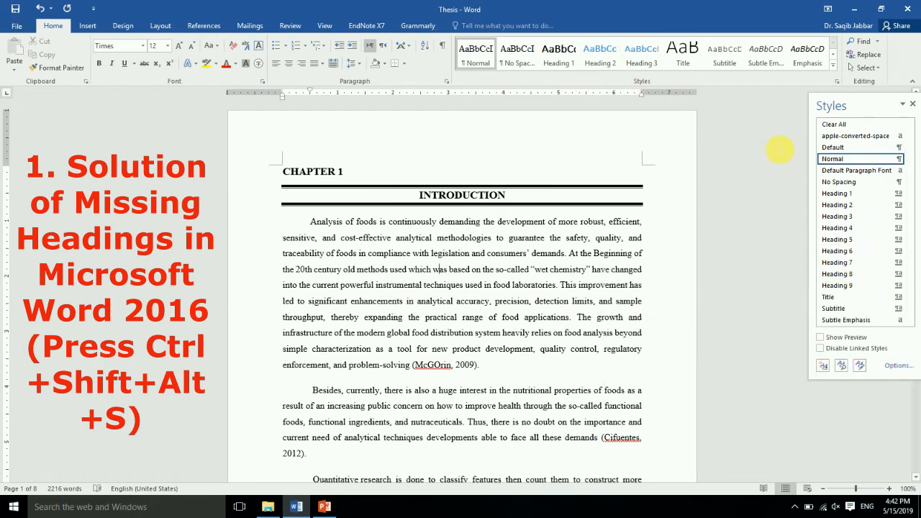
- Update the Heading 4 style to match the current selection, and place the cursor after the "CHAPTER 1" title
mouse_move(895, 229)
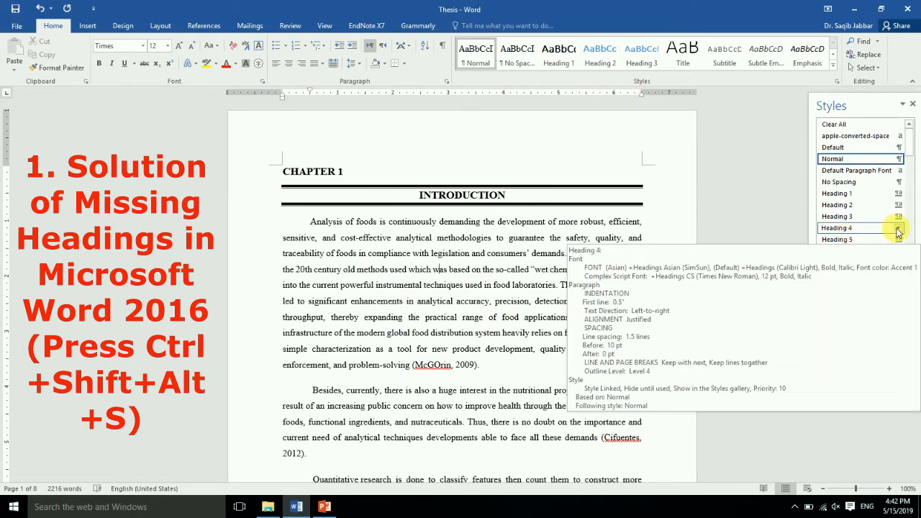
left_click(897, 230)
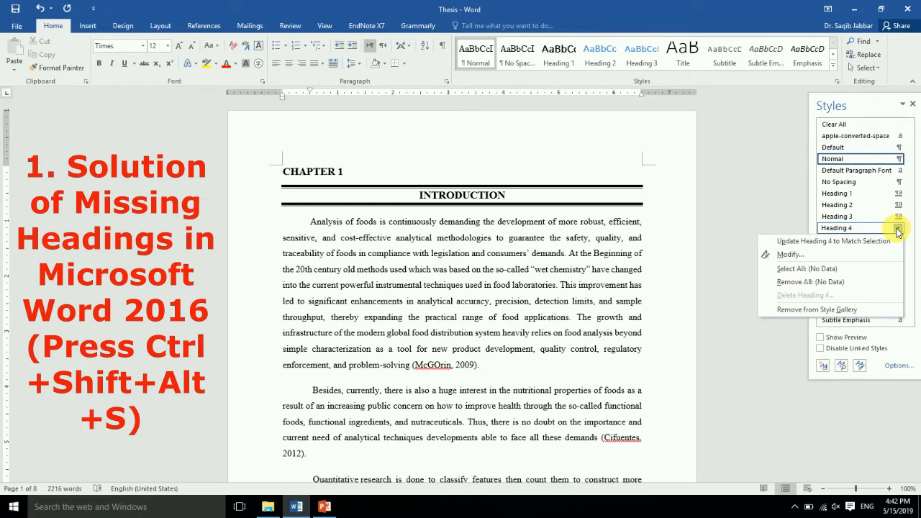
left_click(813, 241)
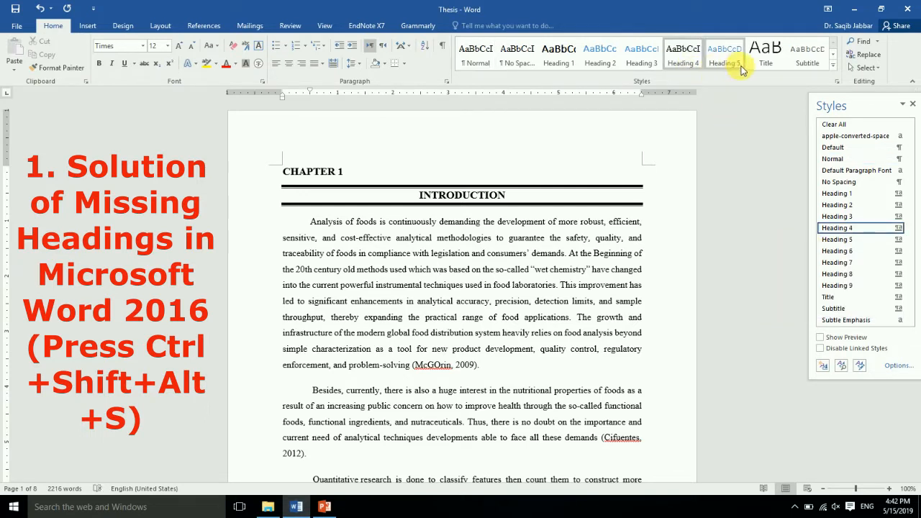
left_click(346, 171)
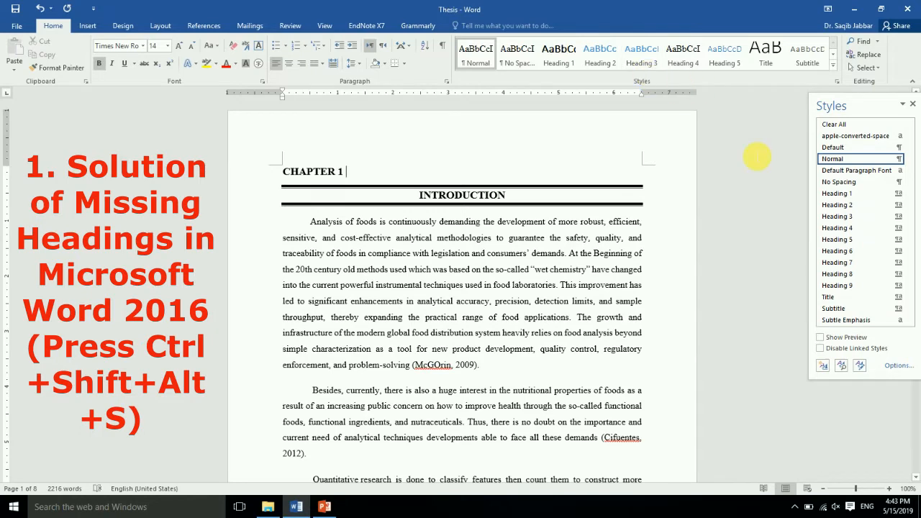
- Switch to PowerPoint to review the "Discussion on Following Features" slide, and return to the Thesis document in Word
left_click(324, 506)
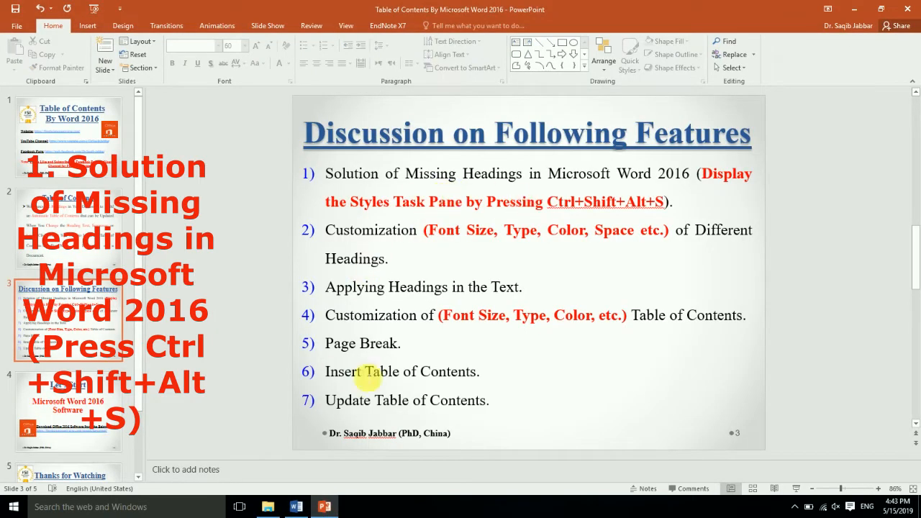
left_click(296, 506)
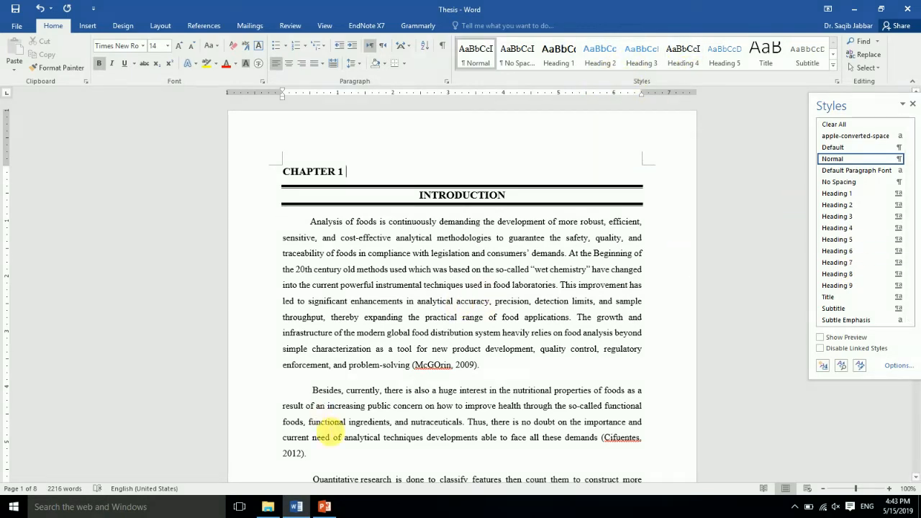
left_click(322, 505)
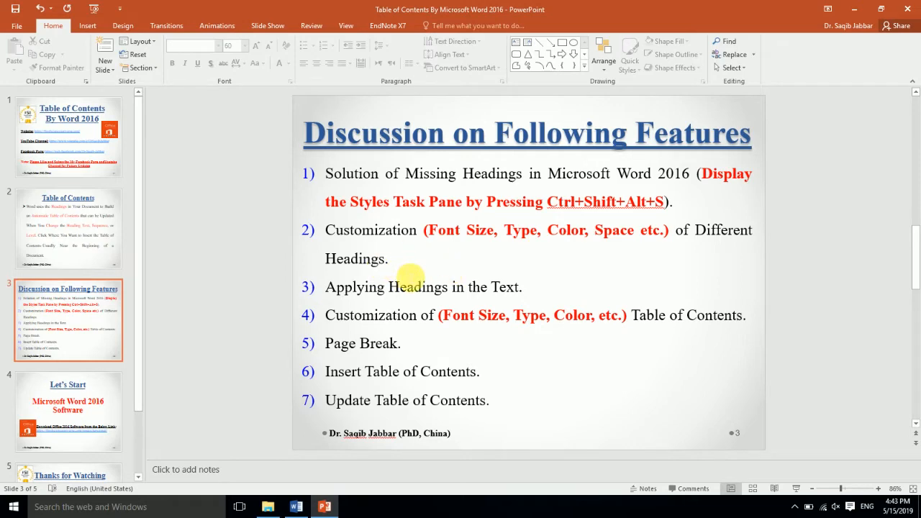
left_click(295, 507)
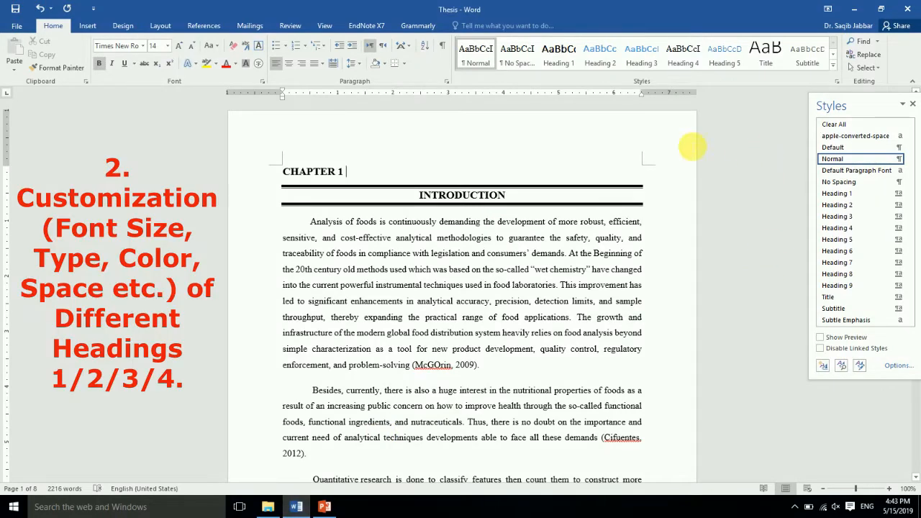
- Modify the Heading 1 style to use the Times New Roman font at size 14
right_click(550, 64)
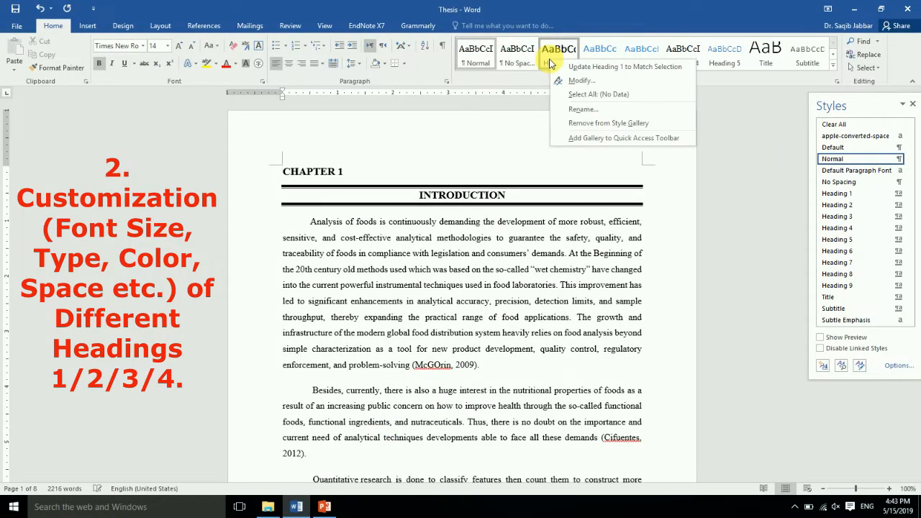
left_click(572, 84)
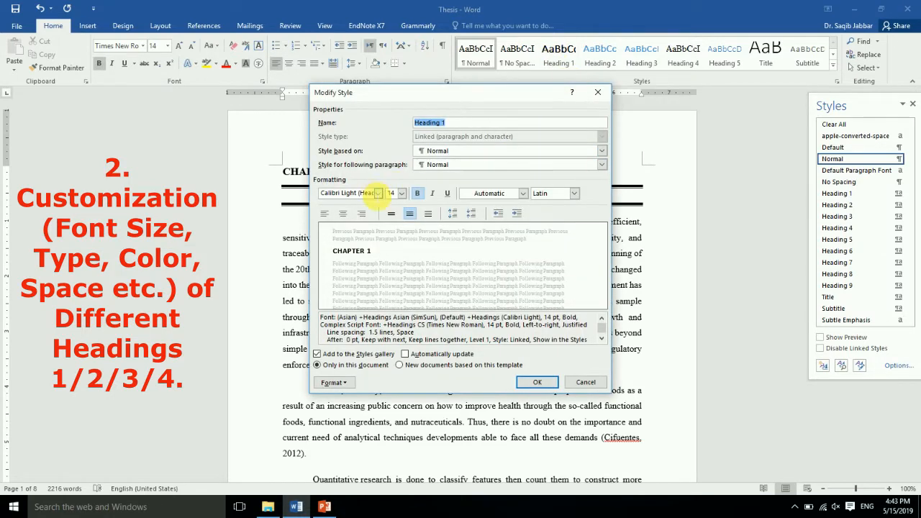
left_click(377, 195)
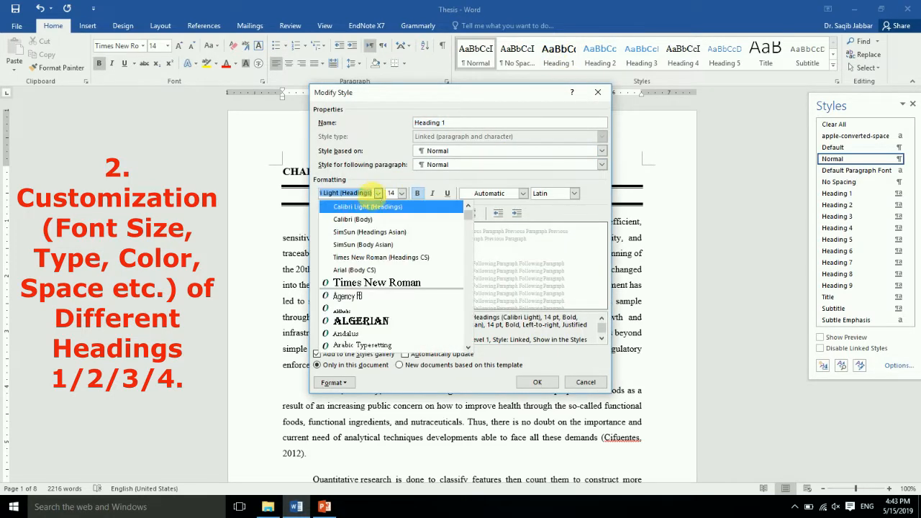
left_click(368, 282)
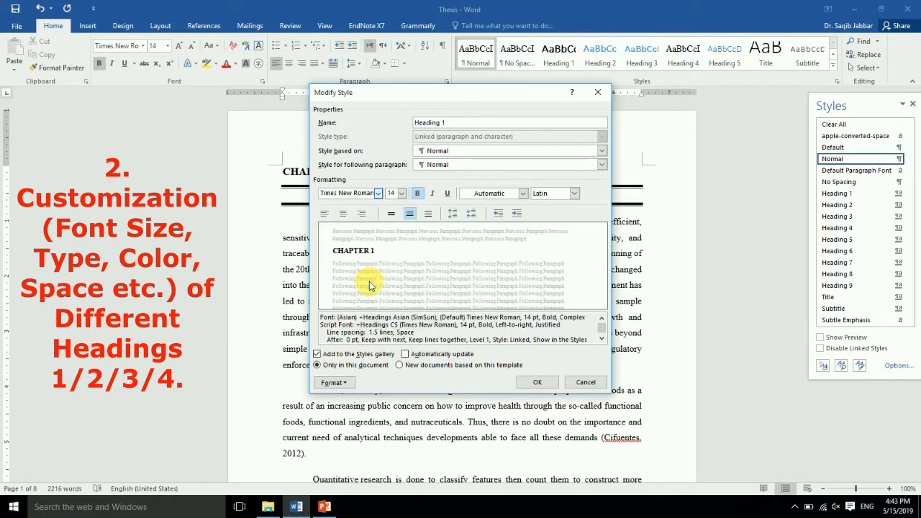
left_click(402, 194)
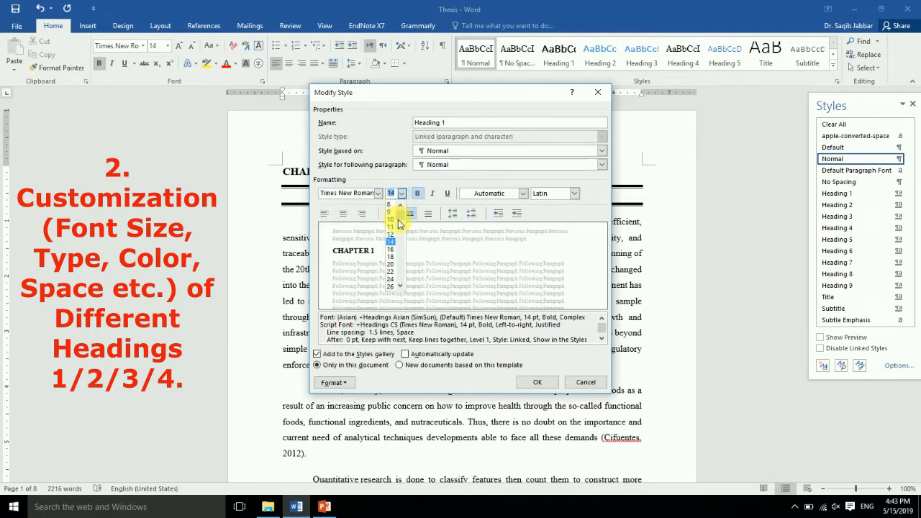
left_click(390, 241)
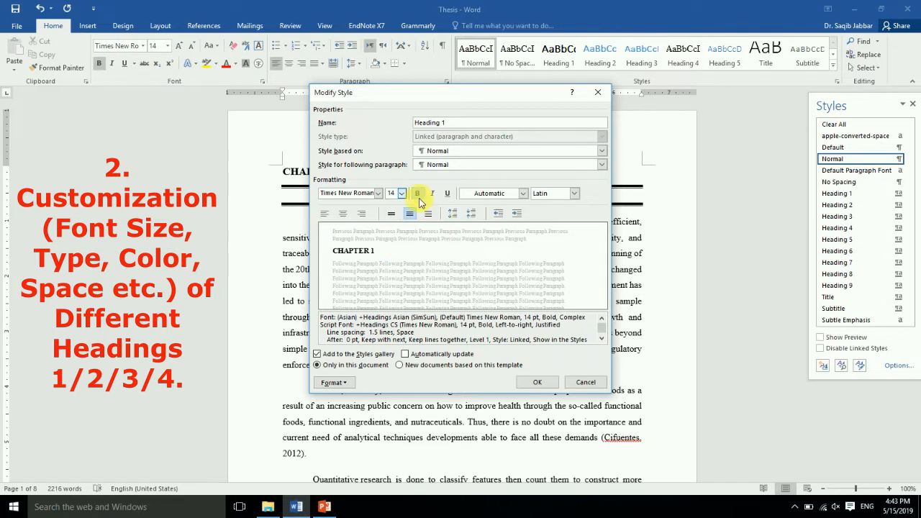
- Make the Heading 1 style bold with the black Text 1 font color
left_click(417, 195)
left_click(416, 194)
left_click(521, 200)
left_click(474, 234)
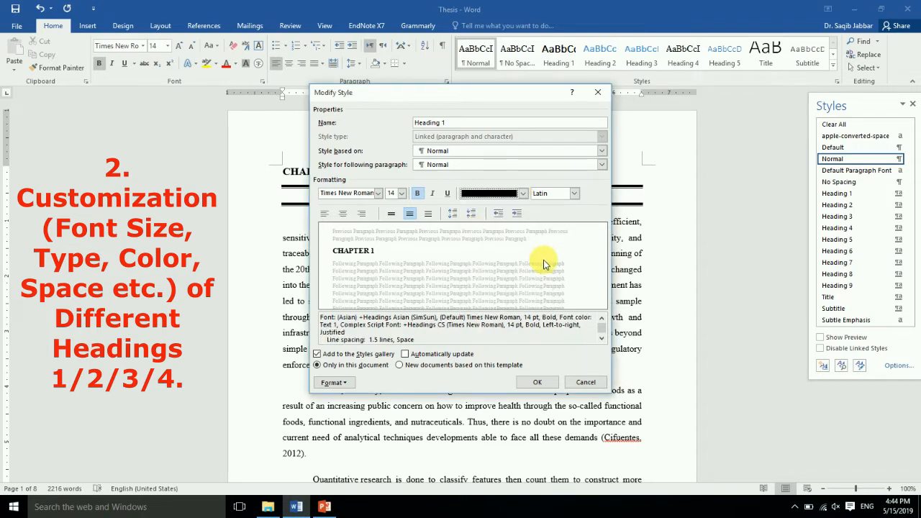
- In the Heading 1 style's detailed font settings, set the complex scripts font to Times New Roman
left_click(331, 382)
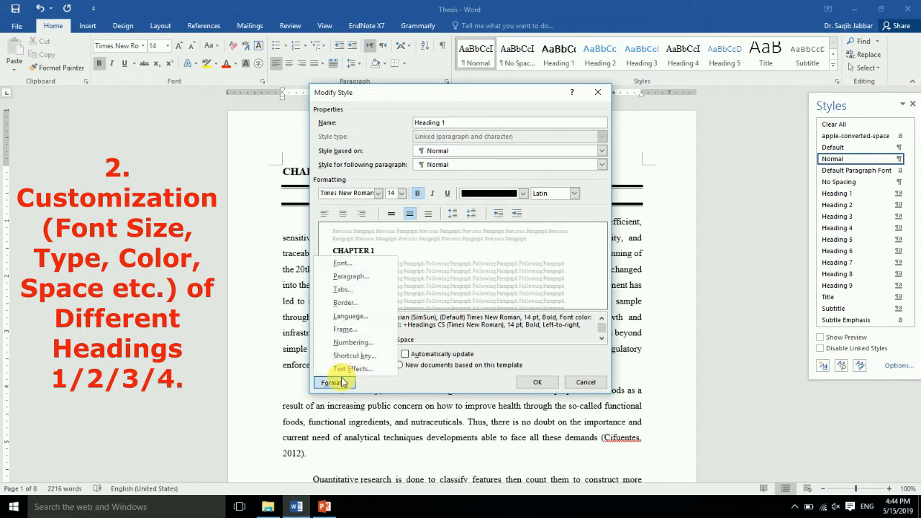
left_click(342, 265)
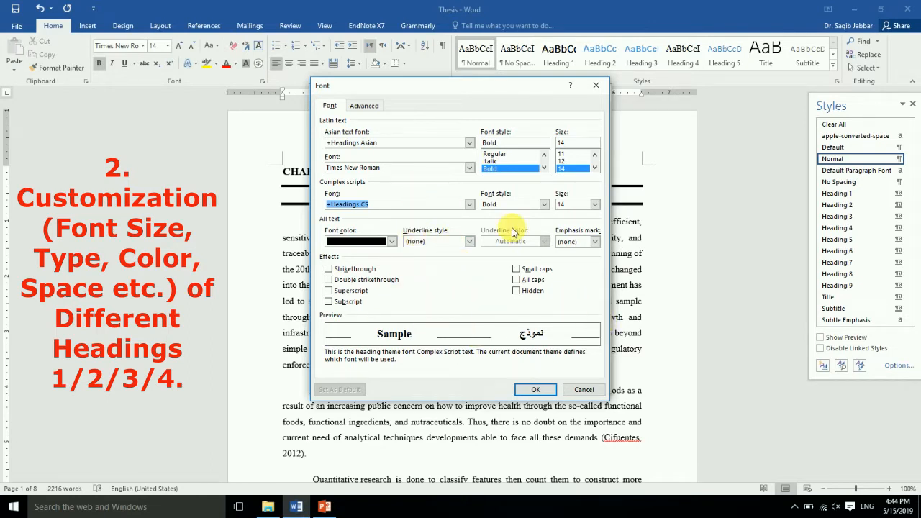
left_click(467, 208)
type("t")
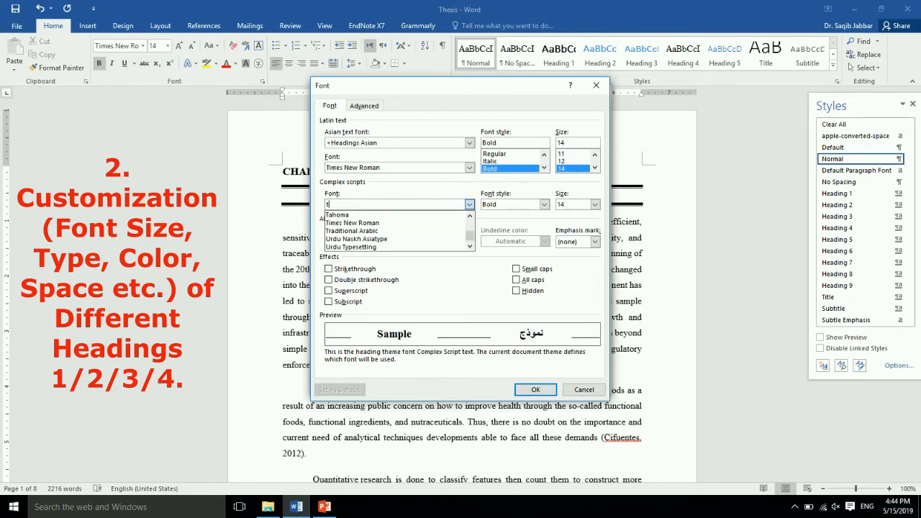
type("i")
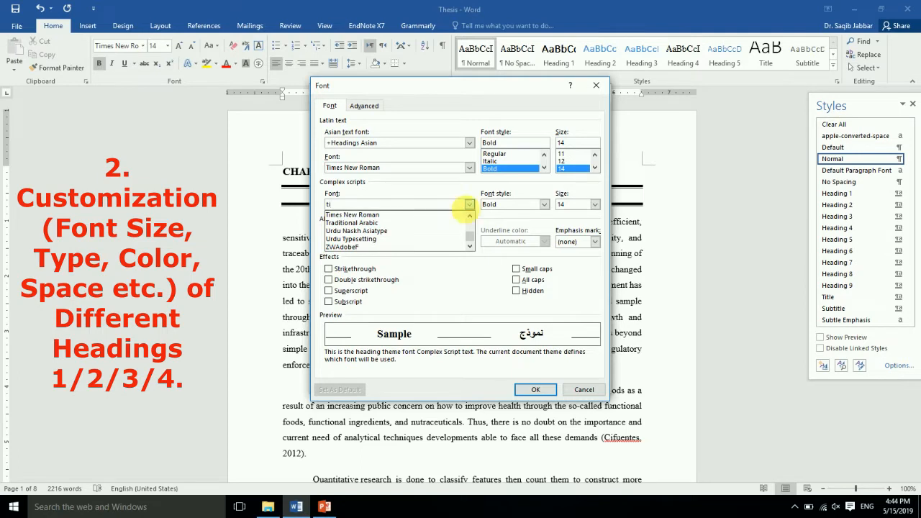
left_click(437, 216)
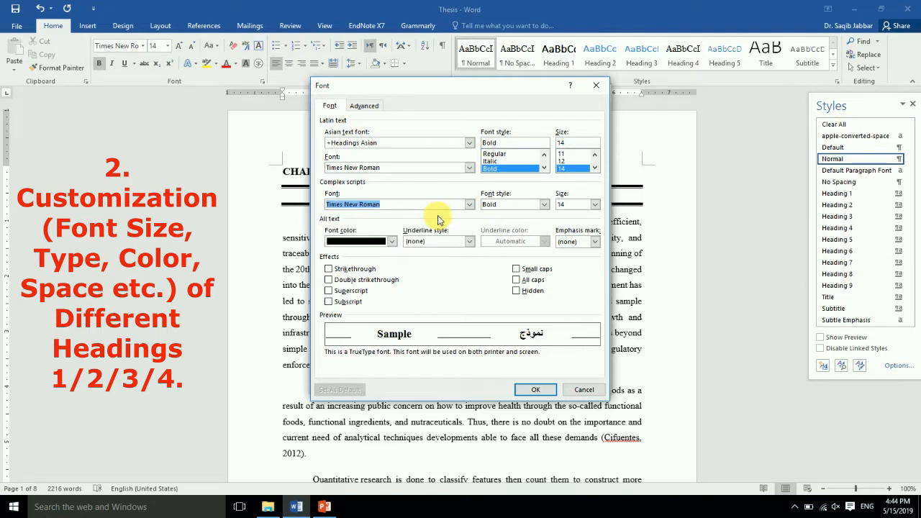
left_click(469, 144)
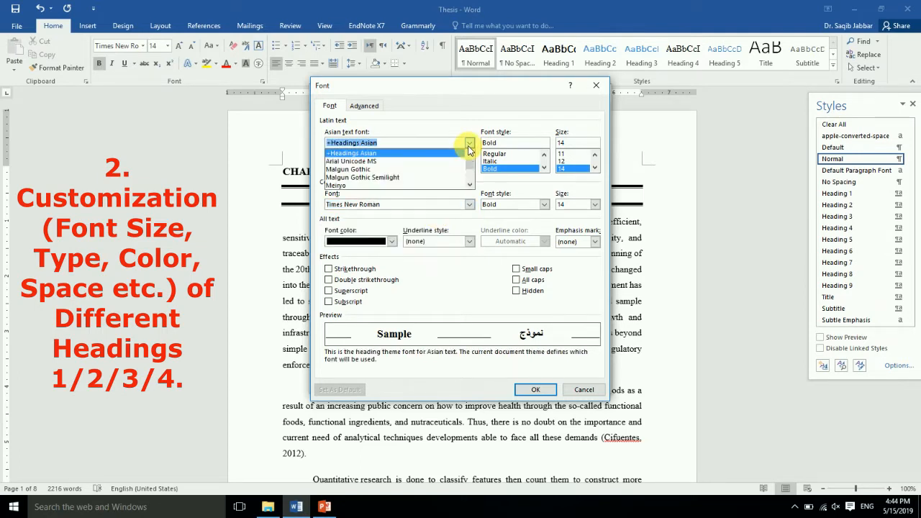
left_click_drag(468, 165, 469, 143)
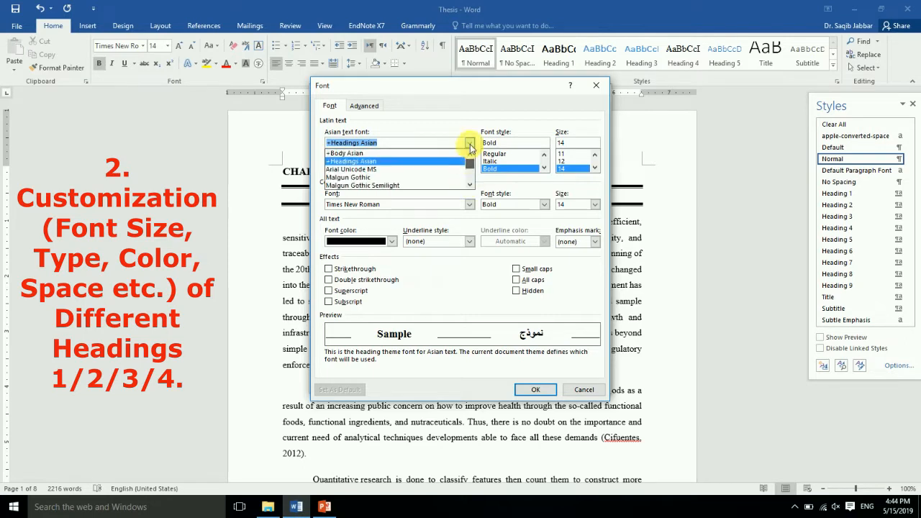
left_click(447, 124)
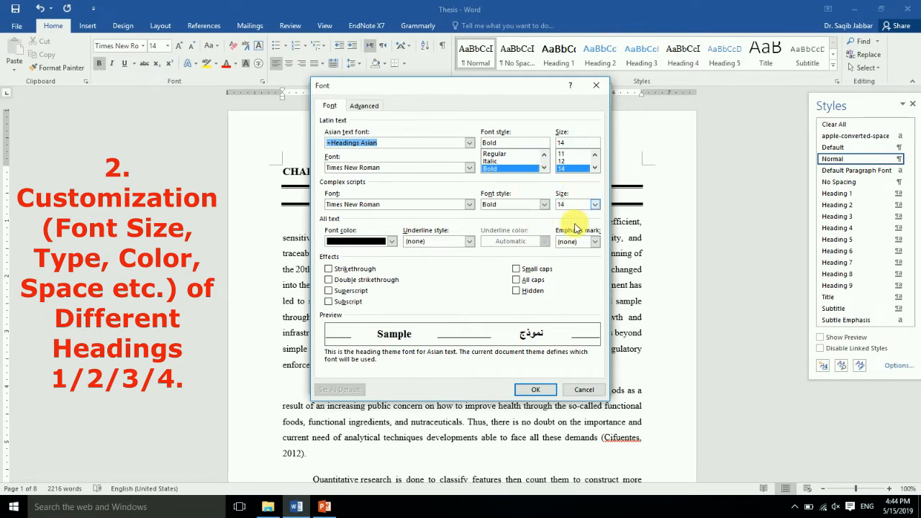
- Accept the font settings and save the modified Heading 1 style
left_click(533, 390)
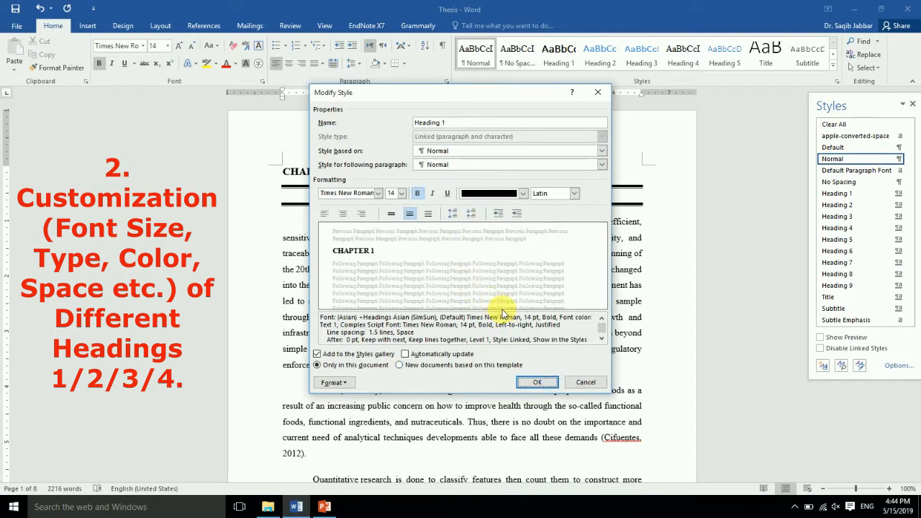
left_click(536, 382)
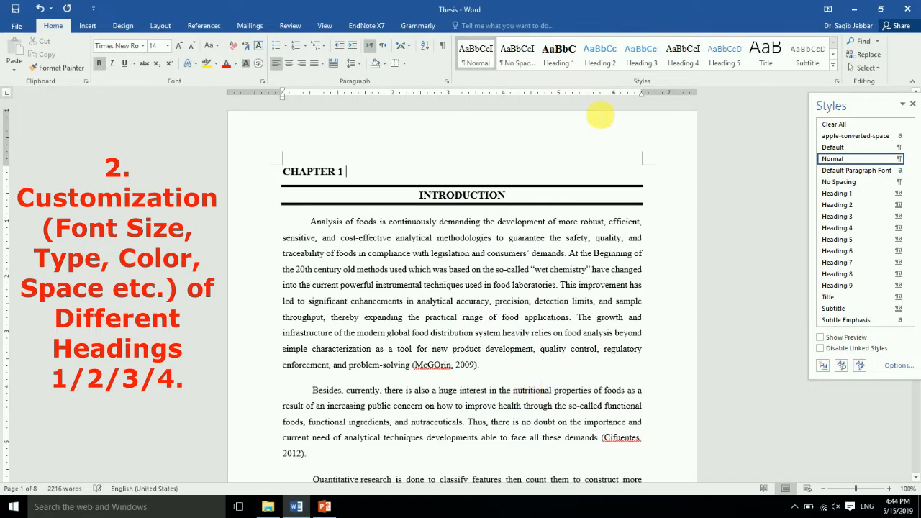
- Modify the Heading 2 style to use the Times New Roman font at size 12
right_click(598, 59)
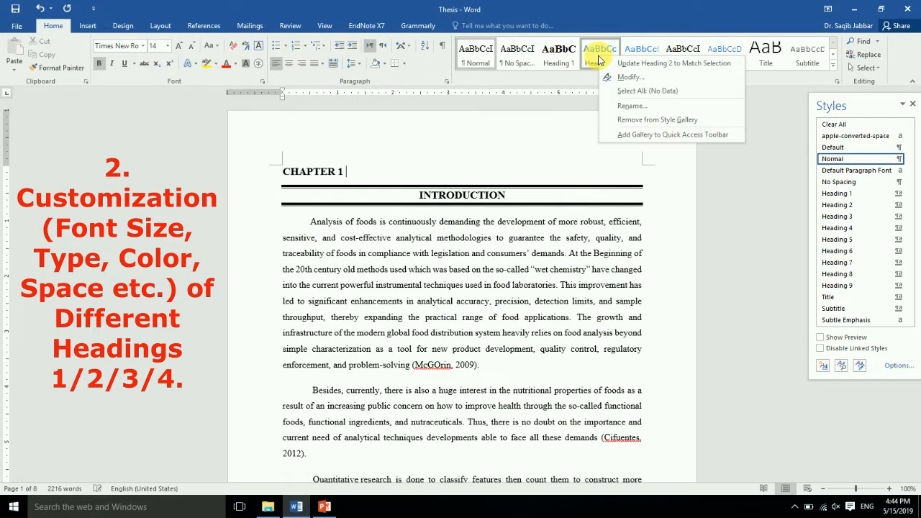
left_click(611, 77)
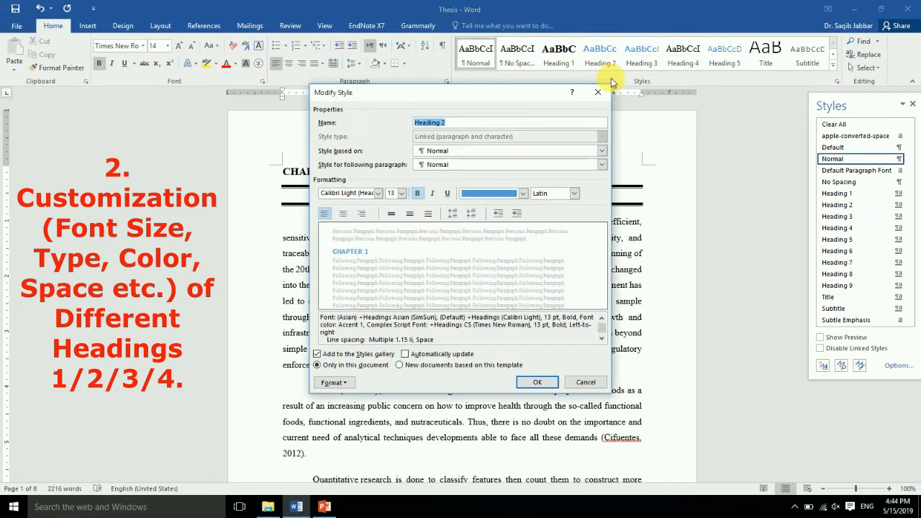
left_click(379, 197)
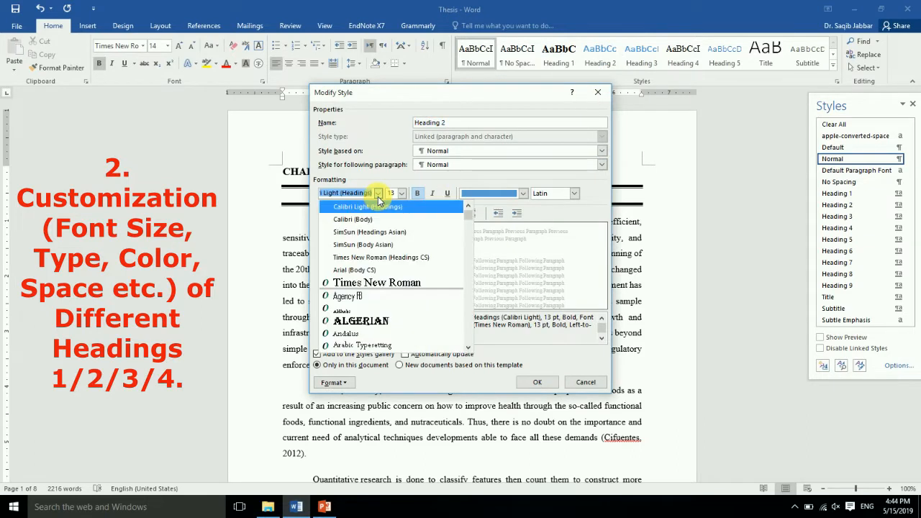
left_click(367, 282)
left_click(402, 194)
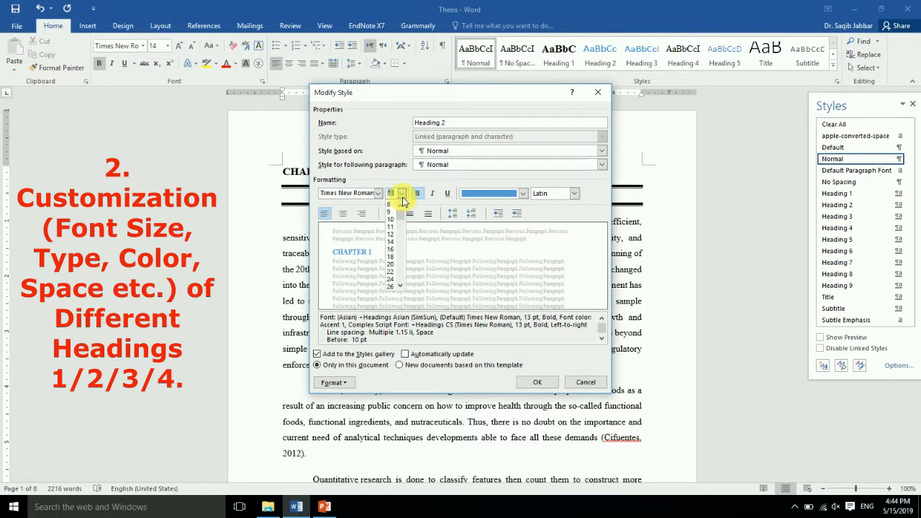
left_click(390, 234)
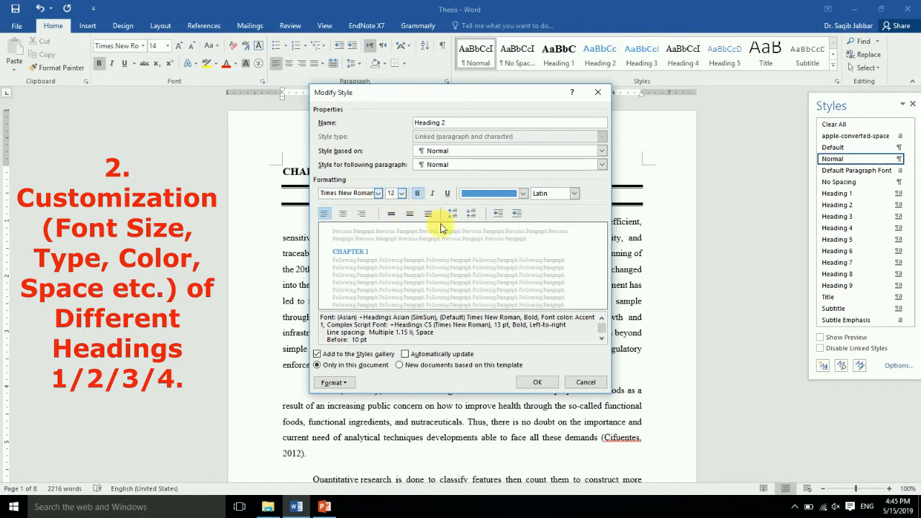
- Make the Heading 2 style bold with the black Text 1 font color
left_click(415, 194)
left_click(416, 195)
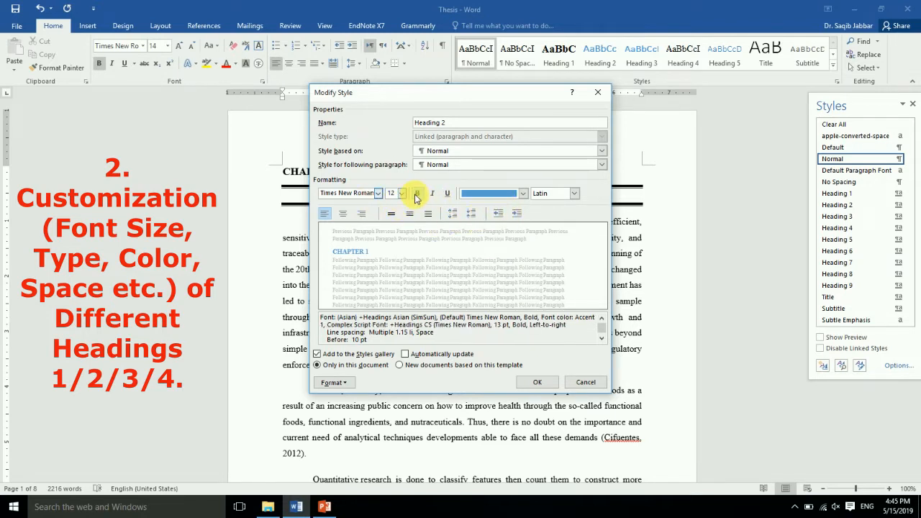
left_click(525, 196)
left_click(482, 209)
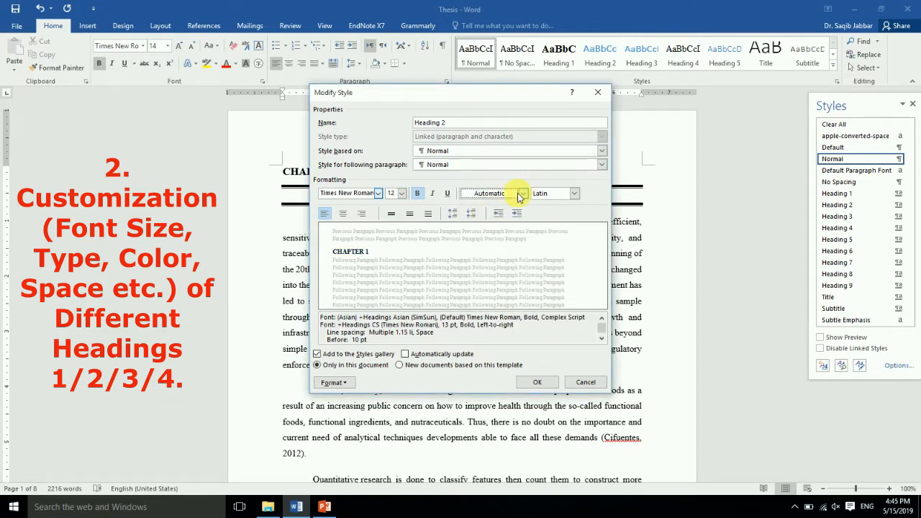
left_click(522, 194)
left_click(478, 232)
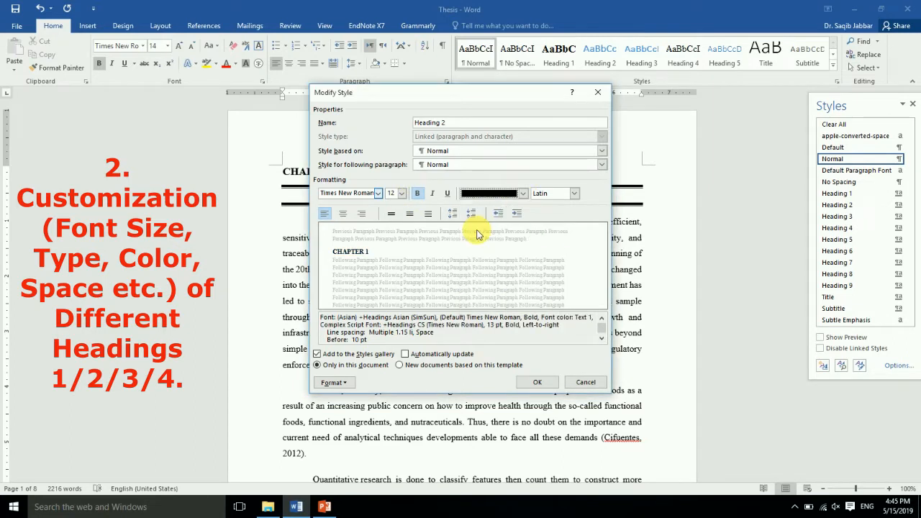
- In the Heading 2 style's detailed font settings, set the complex scripts font to Times New Roman at size 12
left_click(348, 382)
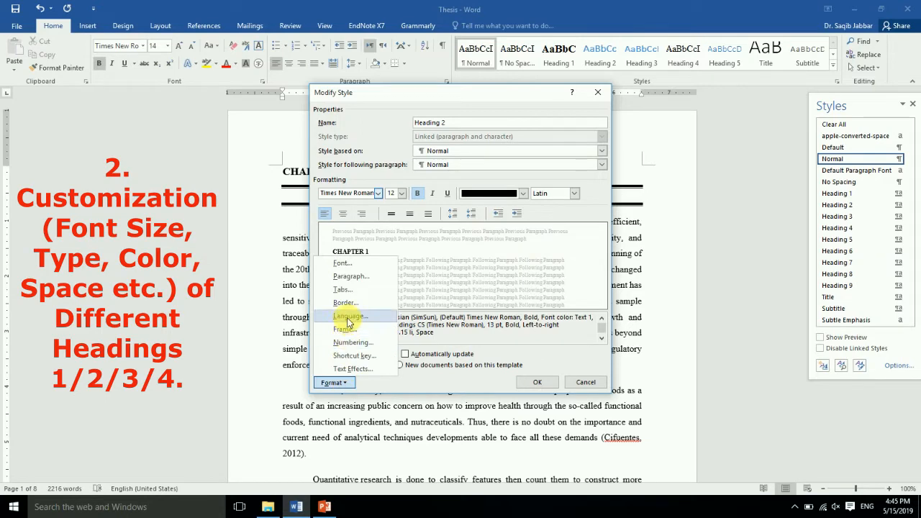
left_click(344, 265)
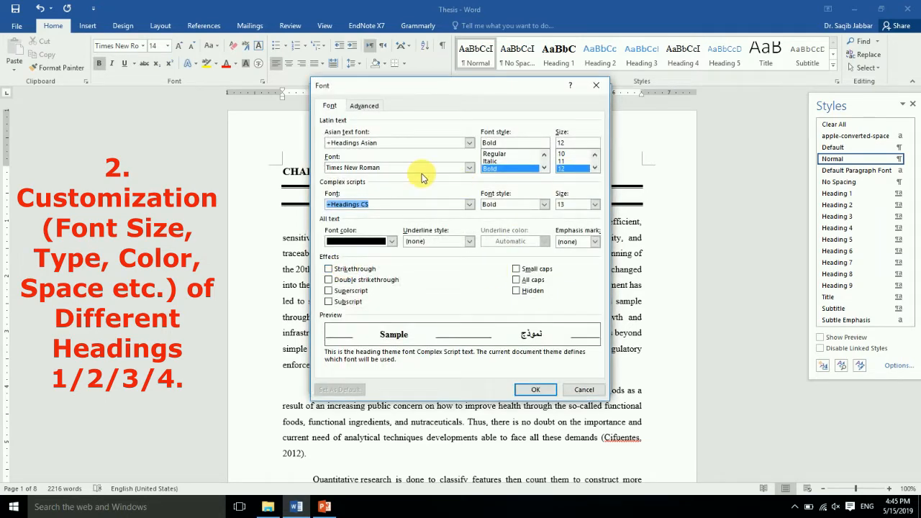
type("ti")
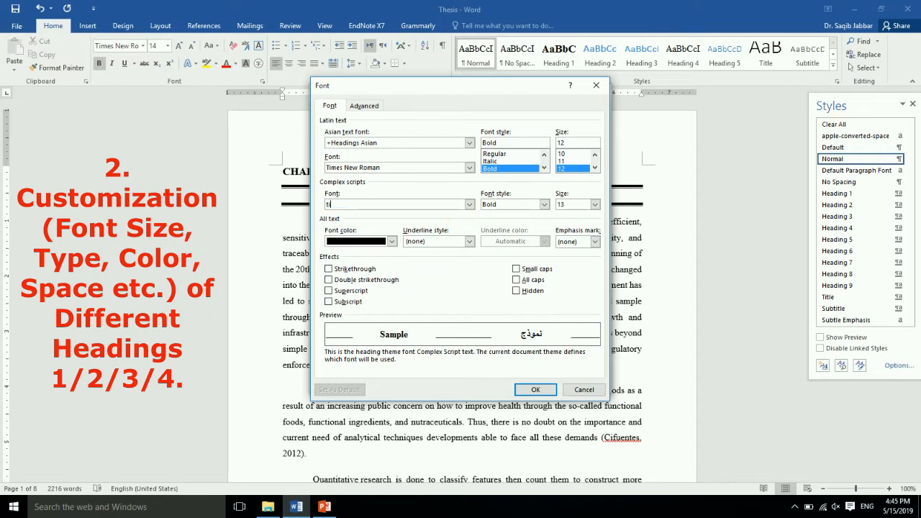
left_click(469, 205)
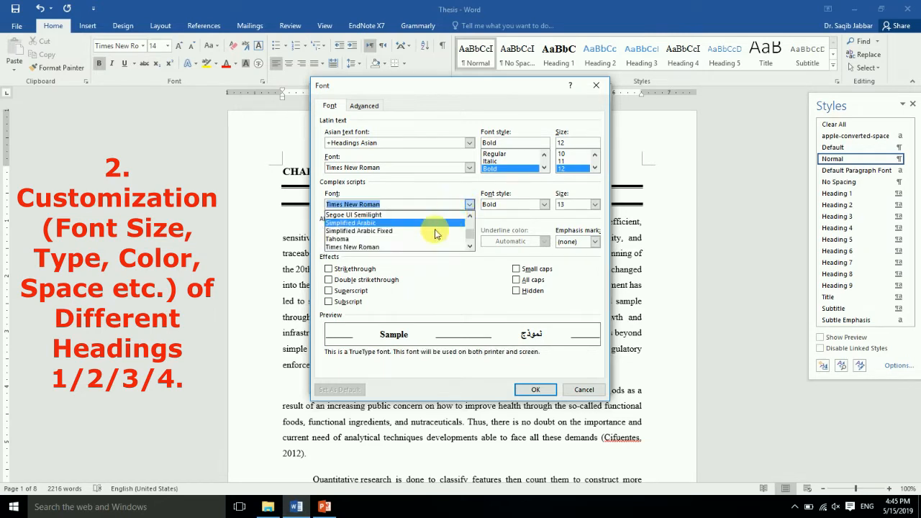
left_click(392, 246)
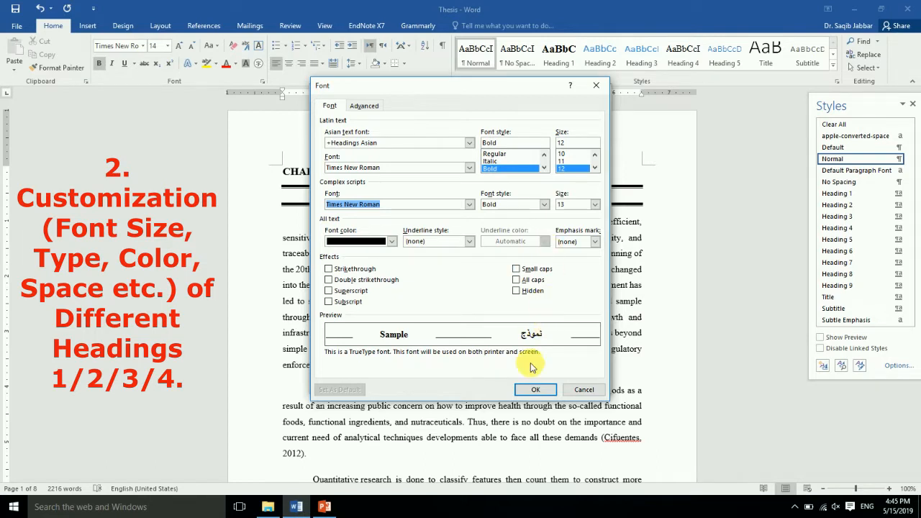
left_click(595, 205)
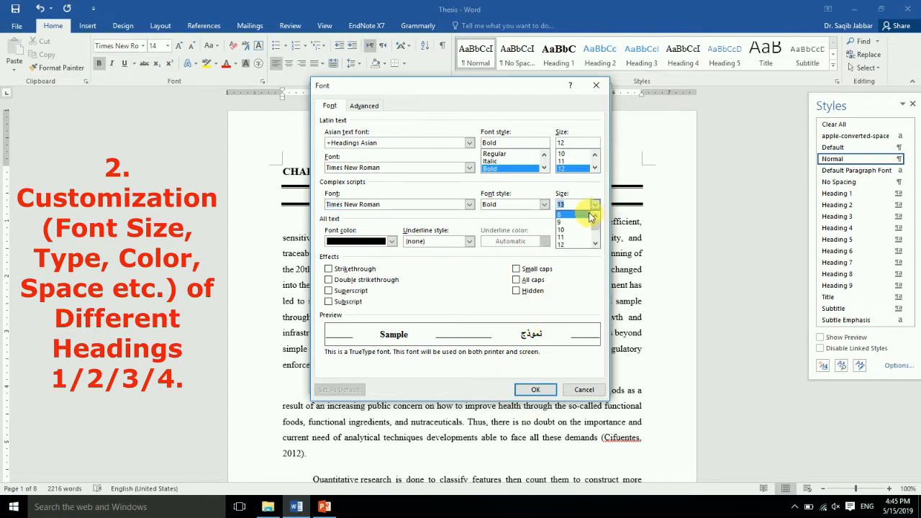
left_click(575, 245)
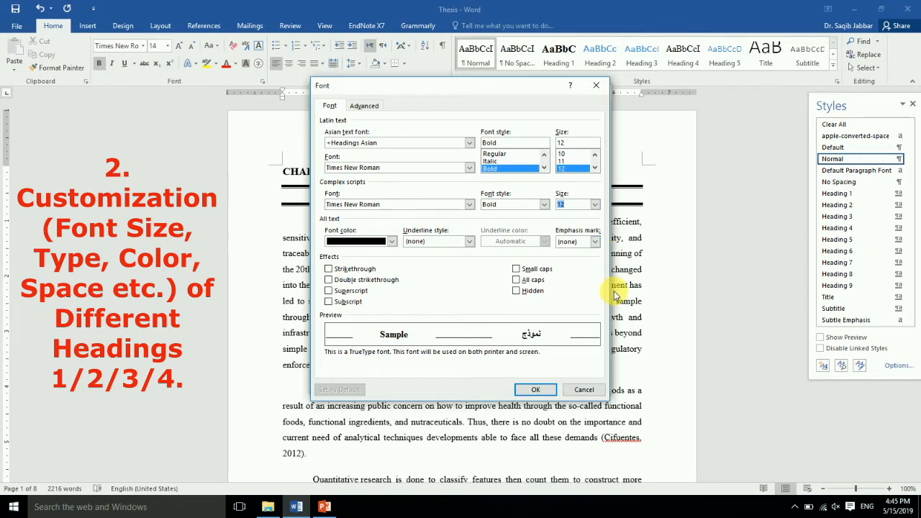
left_click(534, 390)
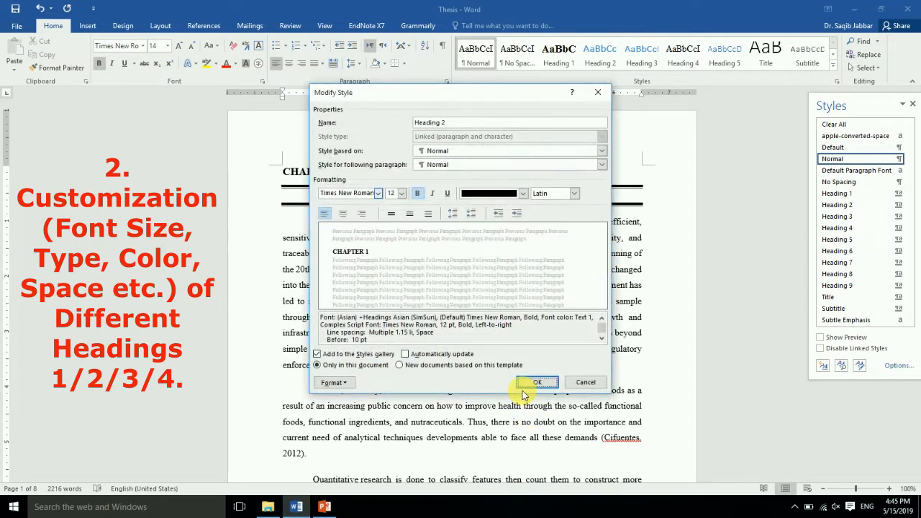
- Set the Heading 2 style's line spacing to Double and save the modified style
left_click(335, 383)
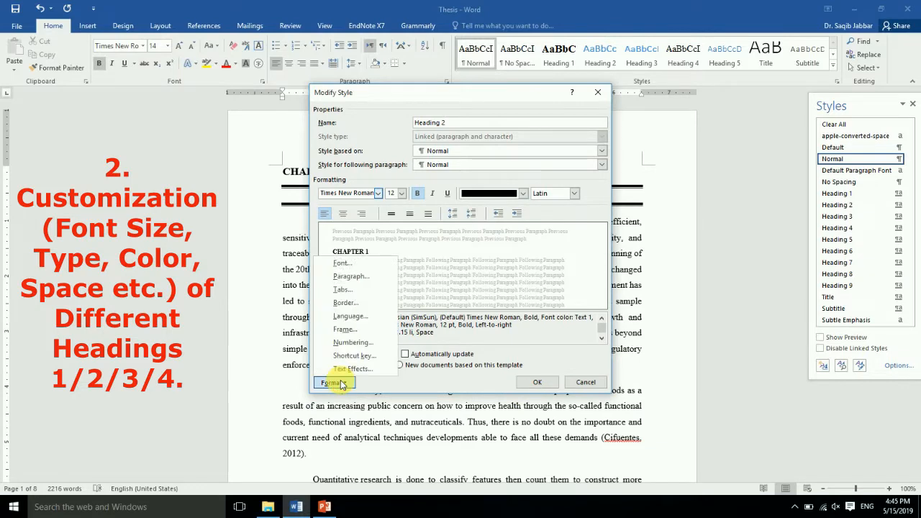
left_click(350, 277)
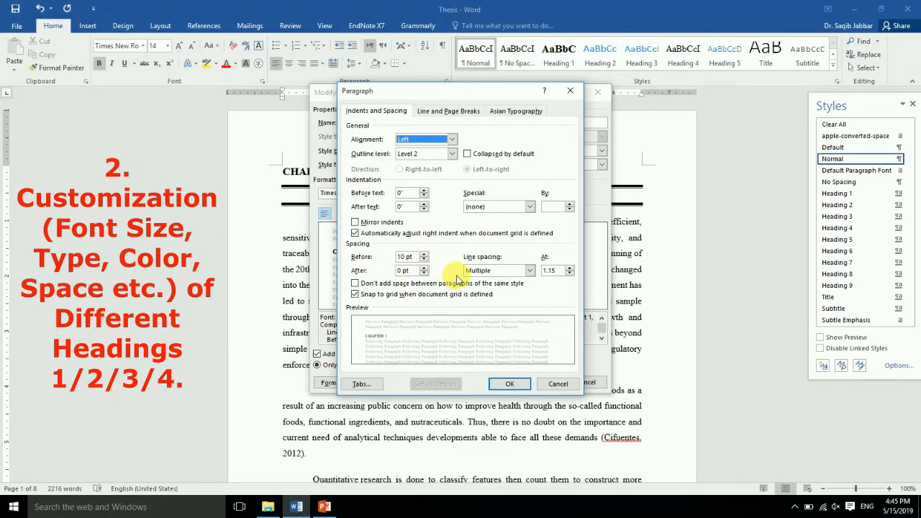
left_click(492, 271)
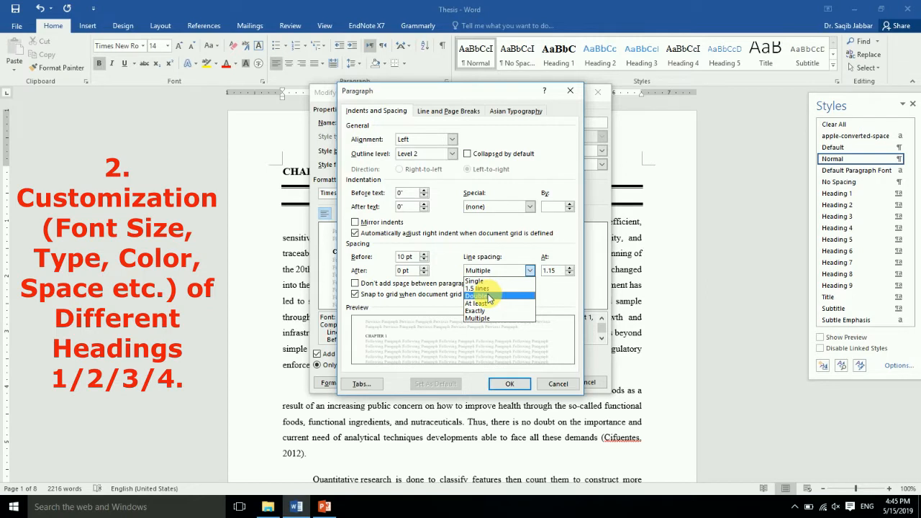
left_click(490, 296)
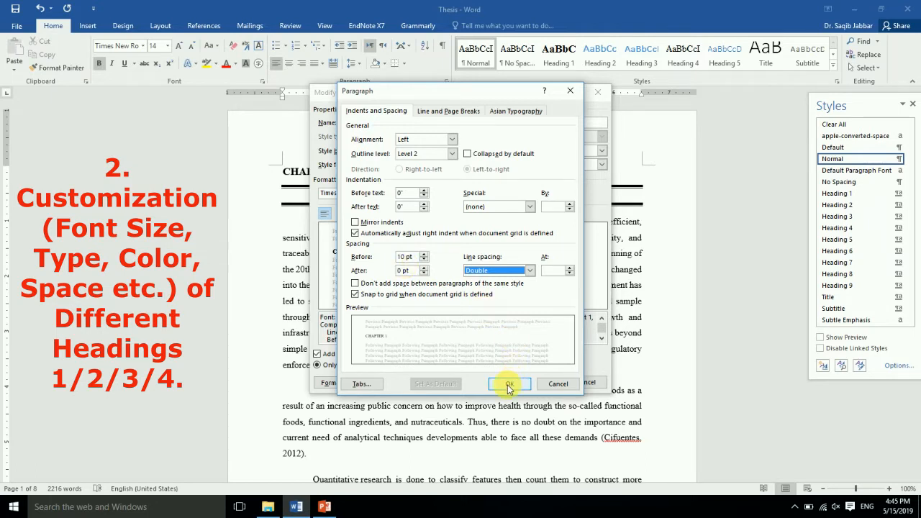
left_click(496, 271)
left_click(501, 288)
left_click(502, 385)
left_click(510, 386)
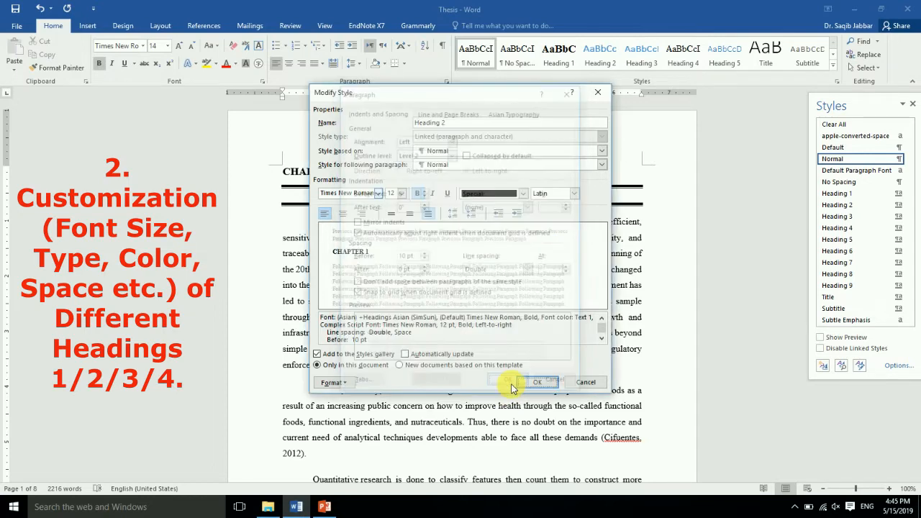
left_click(536, 384)
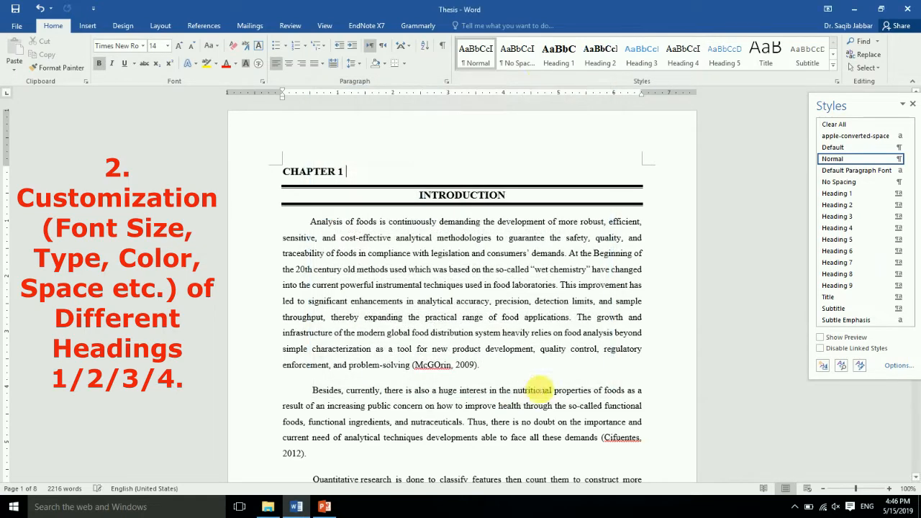
- Modify the Heading 1 style to use Double line spacing and save it
right_click(554, 66)
left_click(583, 87)
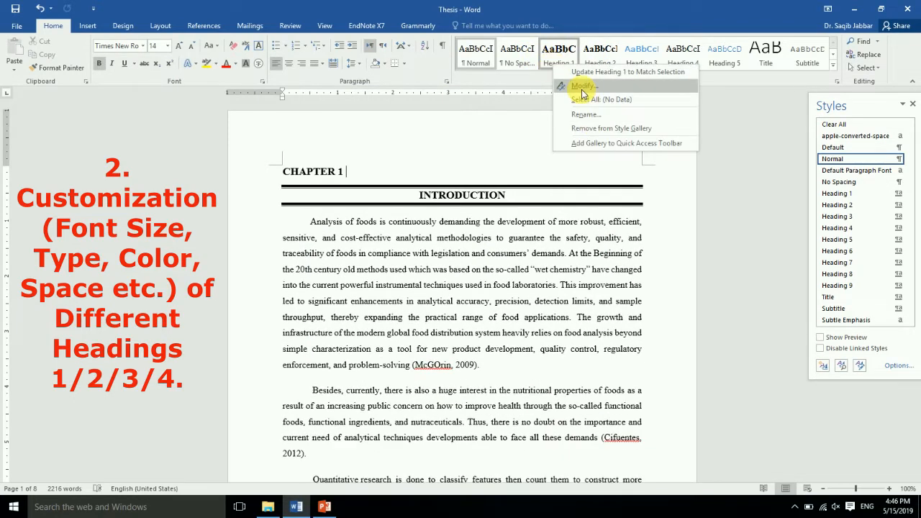
left_click(337, 383)
left_click(344, 279)
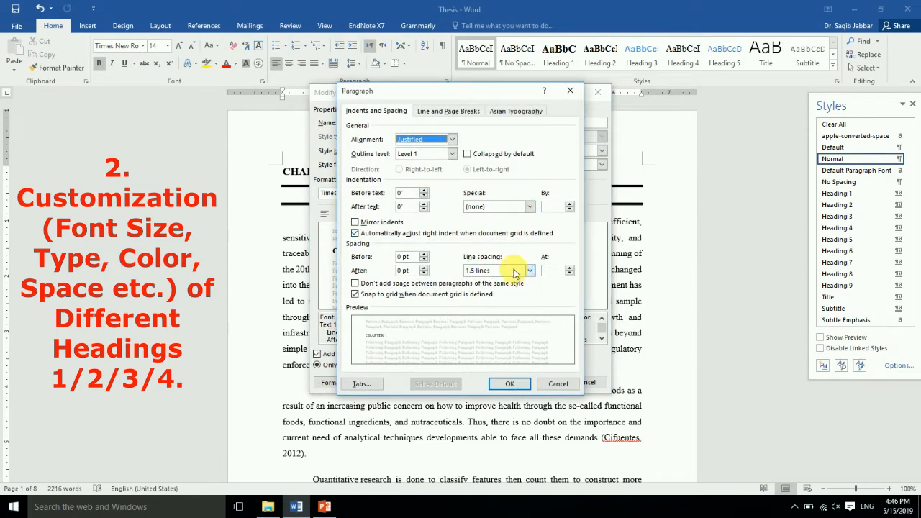
left_click(515, 274)
left_click(490, 295)
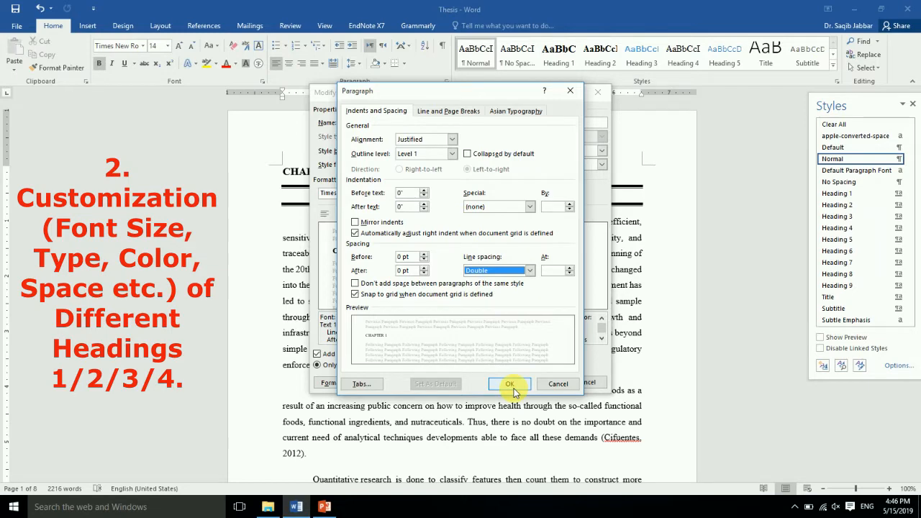
left_click(511, 385)
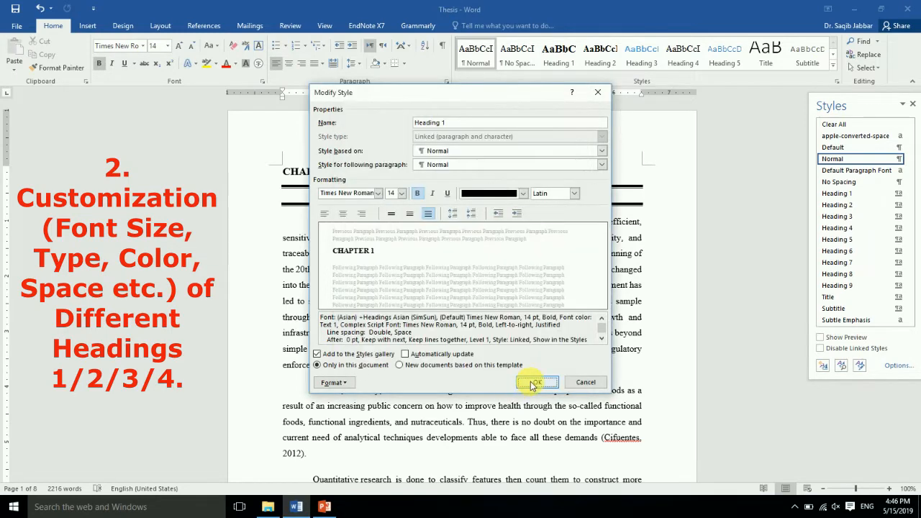
left_click(536, 383)
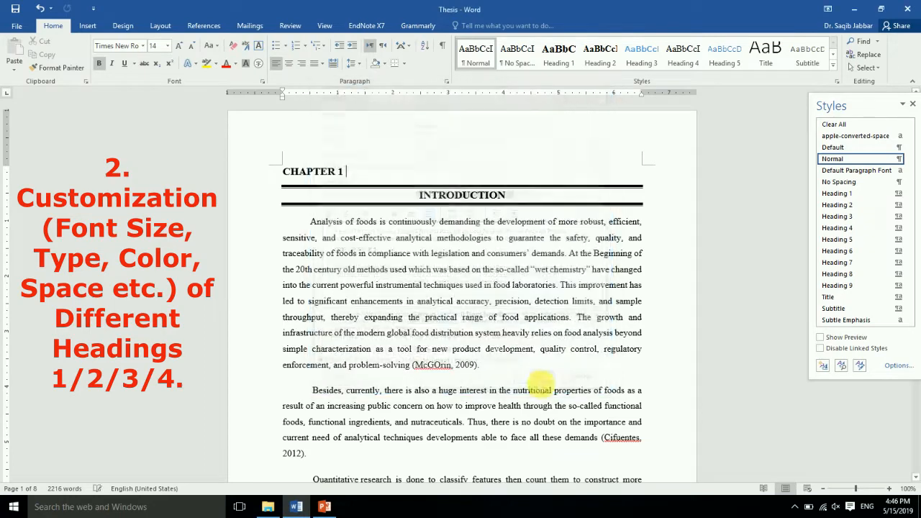
- Modify the Heading 3 style to use the Times New Roman font with the black Text 1 color
right_click(629, 62)
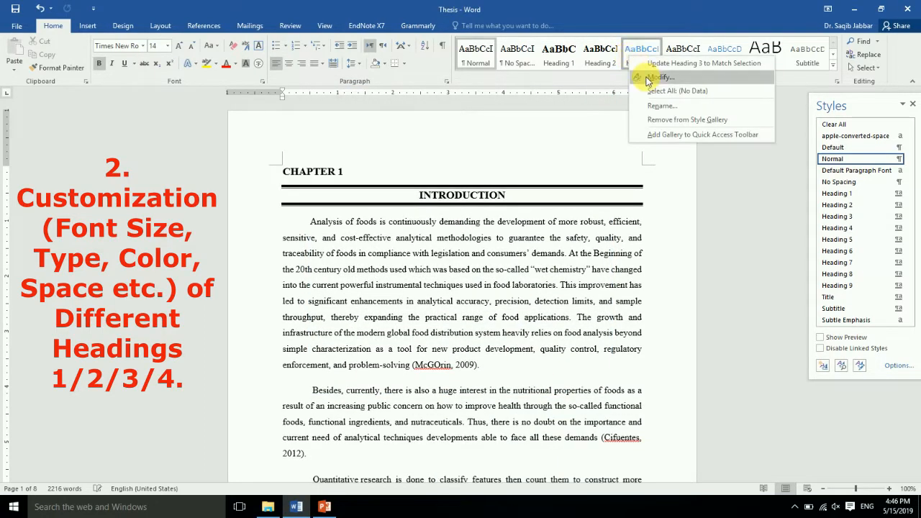
left_click(642, 76)
left_click(362, 196)
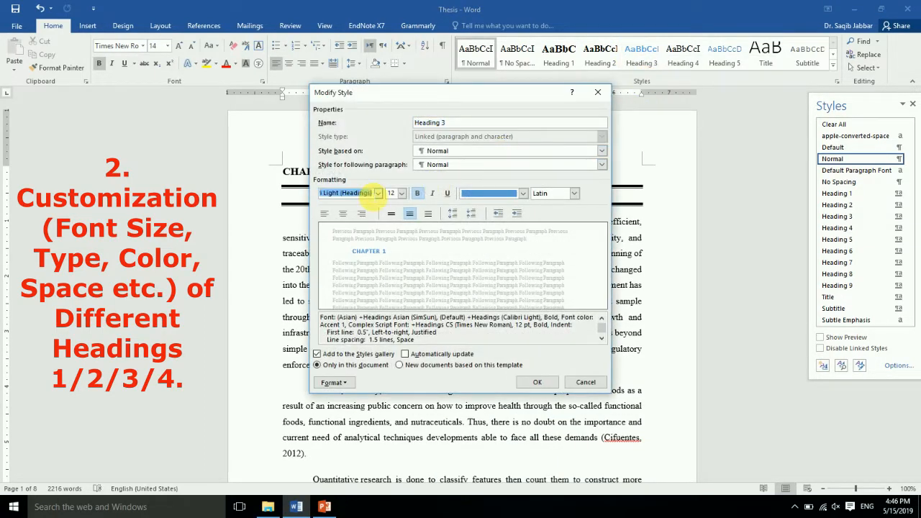
left_click(377, 194)
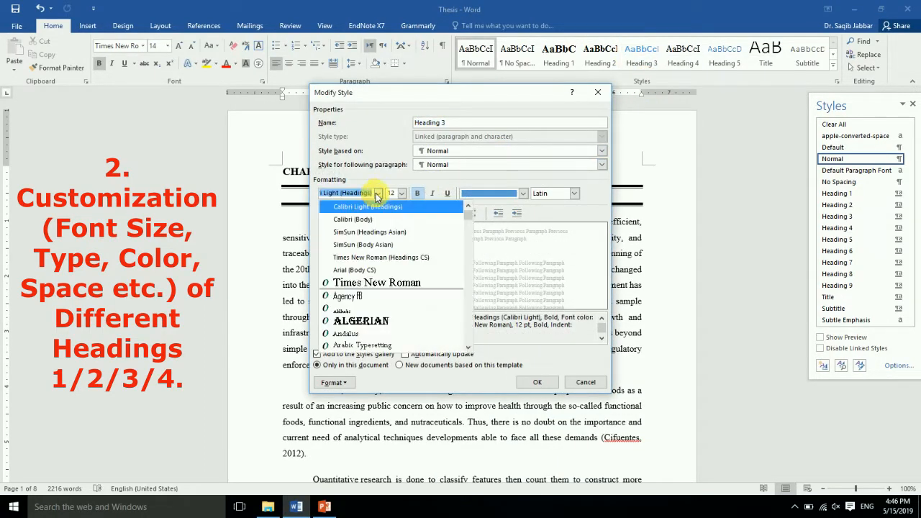
left_click(338, 280)
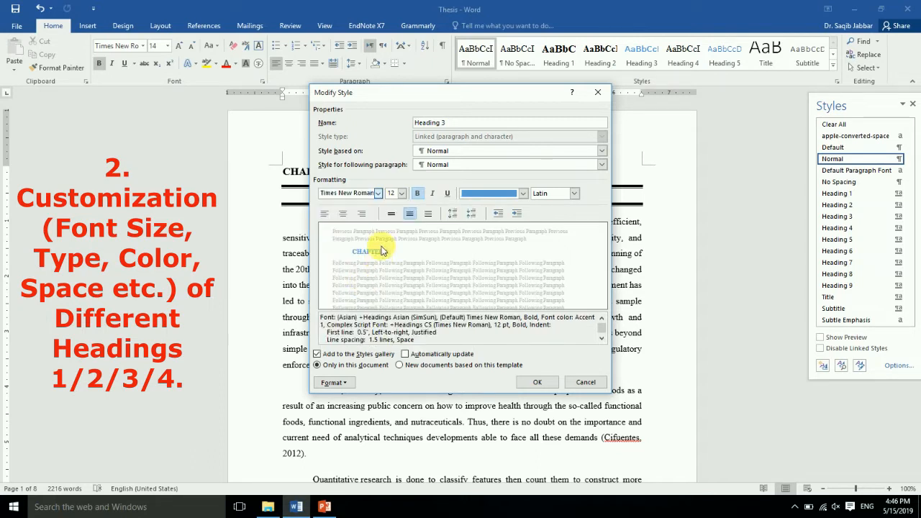
left_click(480, 191)
left_click(474, 228)
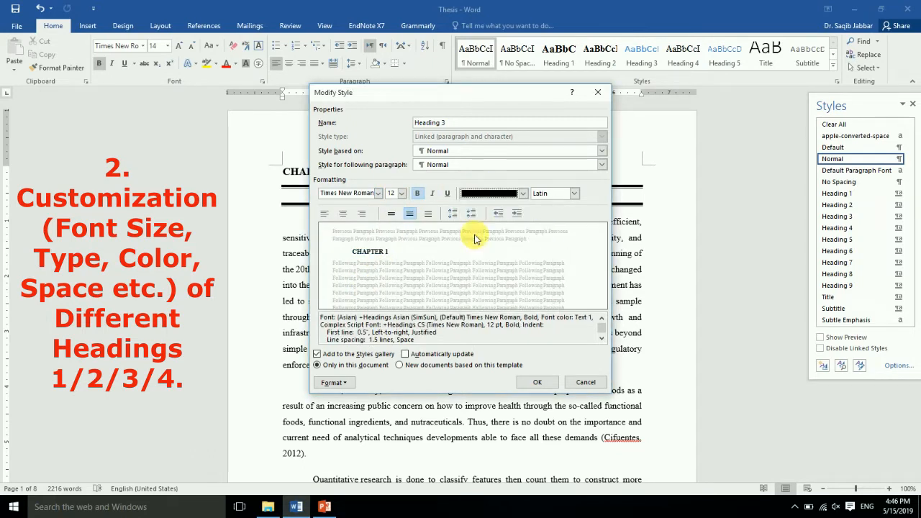
- In the Heading 3 style's detailed font settings, set the complex scripts font to Times New Roman
left_click(339, 384)
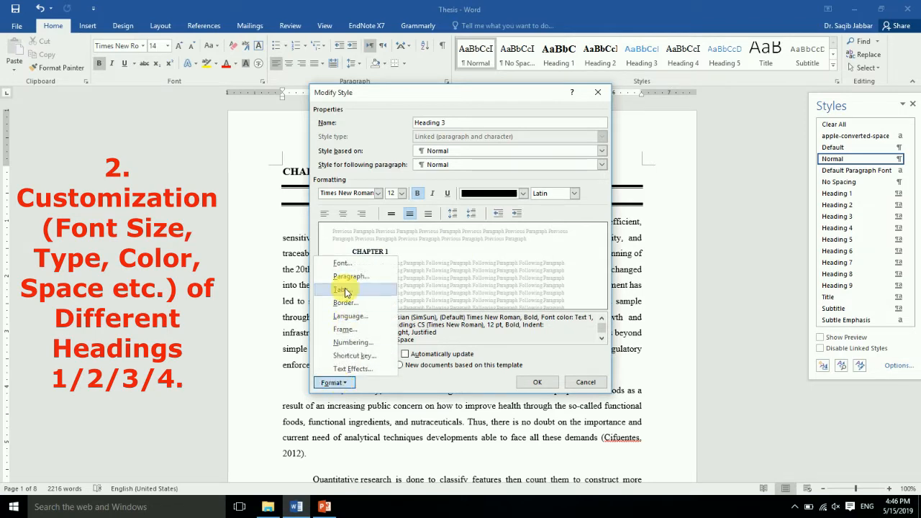
left_click(340, 263)
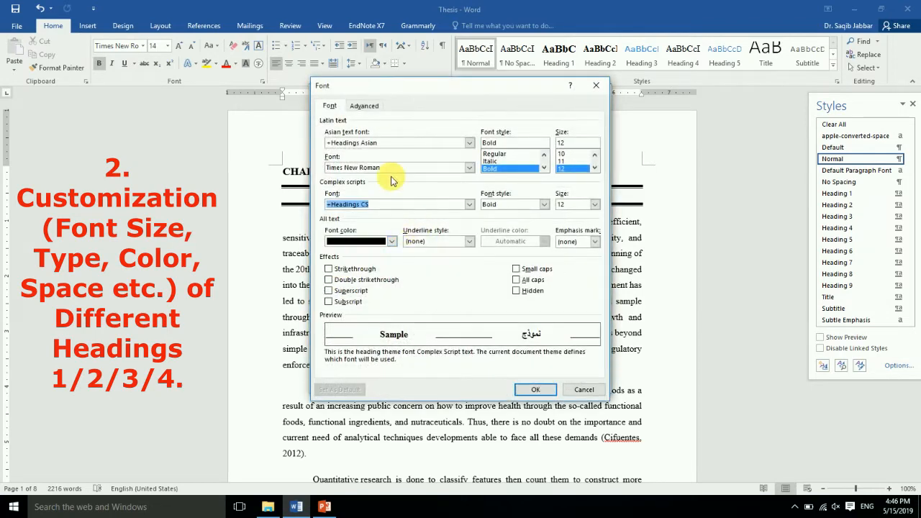
left_click(469, 205)
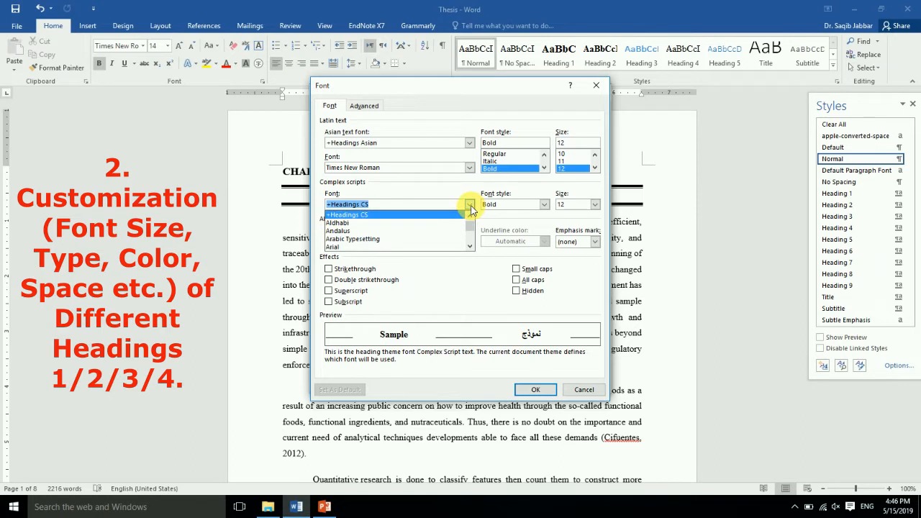
type("tim")
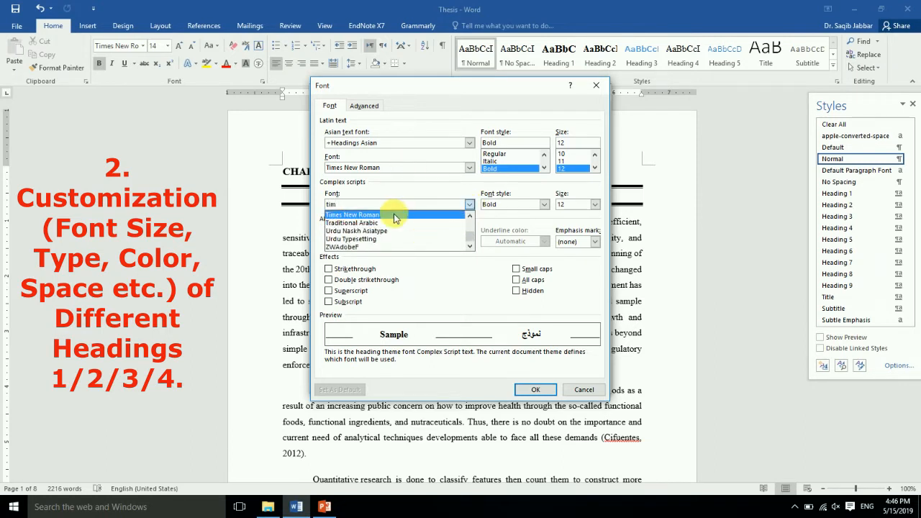
left_click(394, 214)
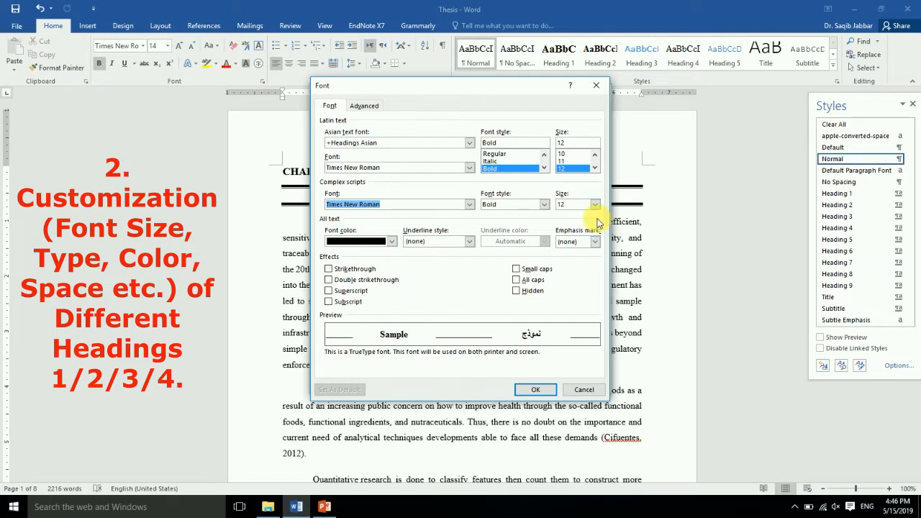
left_click(535, 391)
- Set the Heading 3 style's line spacing to Double and save the modified style
left_click(342, 385)
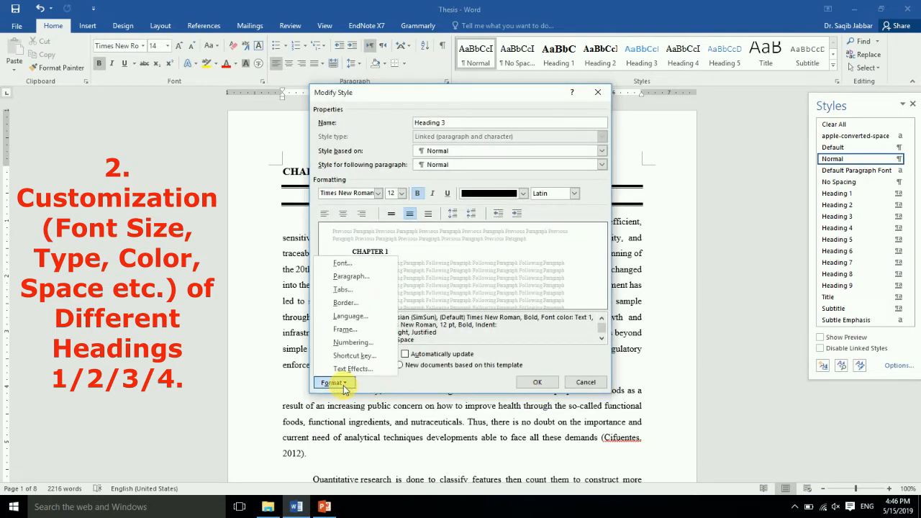
left_click(348, 278)
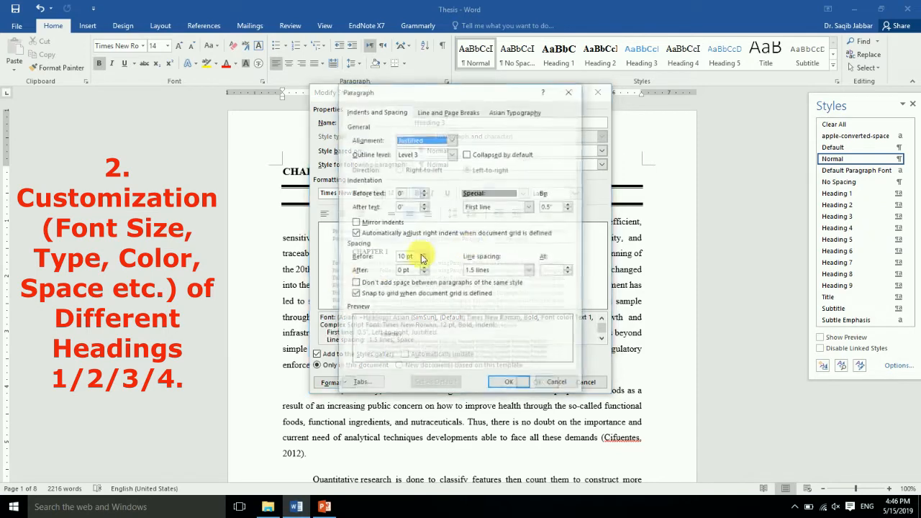
left_click(488, 268)
left_click(484, 296)
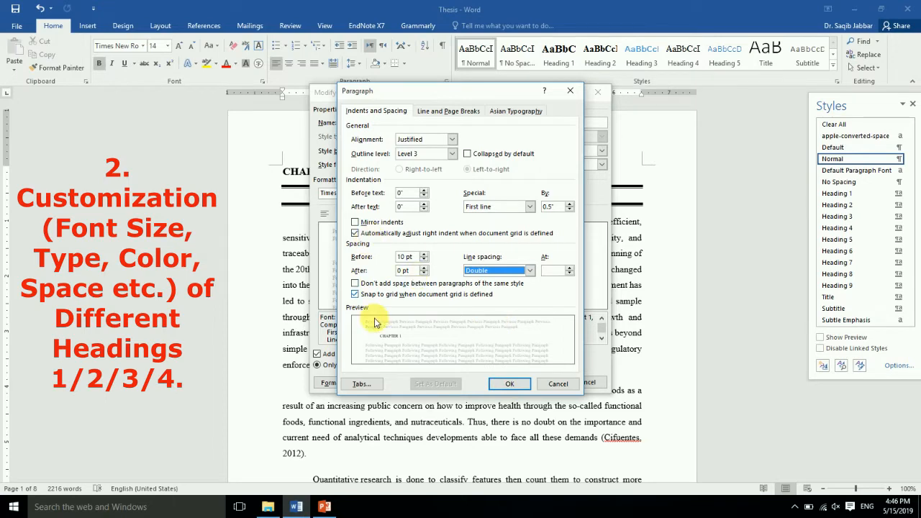
left_click(506, 385)
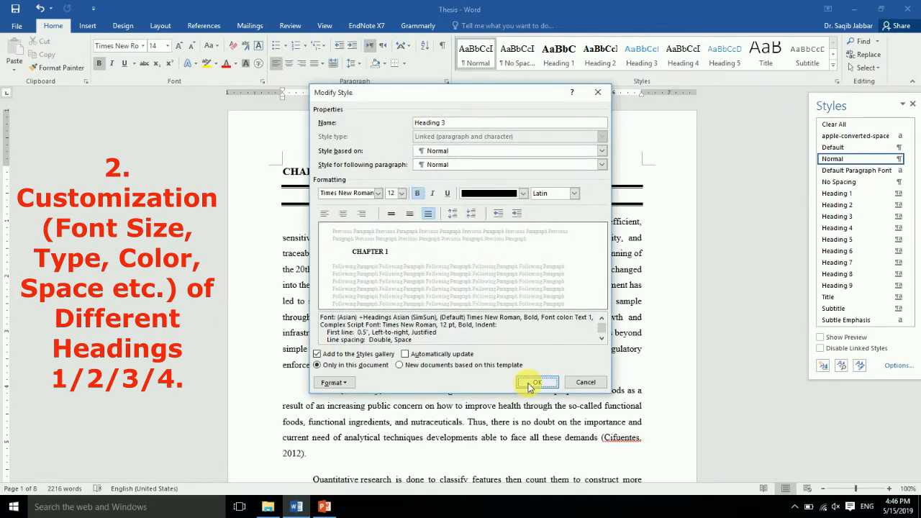
left_click(529, 387)
- Modify the Heading 4 style to use bold Times New Roman with the black Text 1 color
right_click(681, 65)
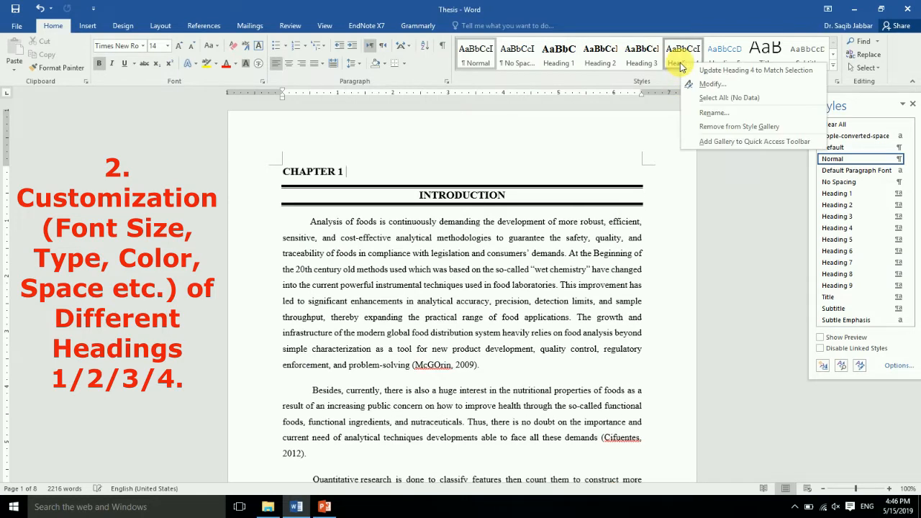
left_click(701, 83)
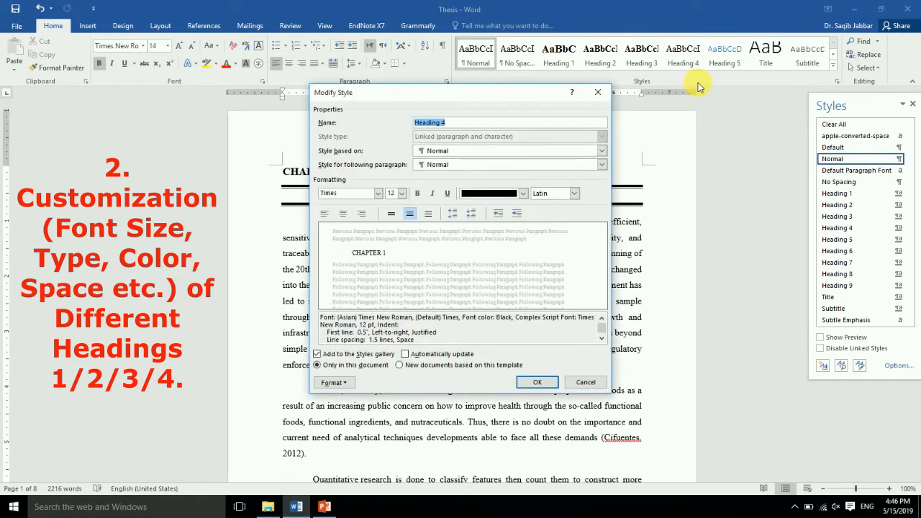
left_click(378, 194)
left_click(362, 286)
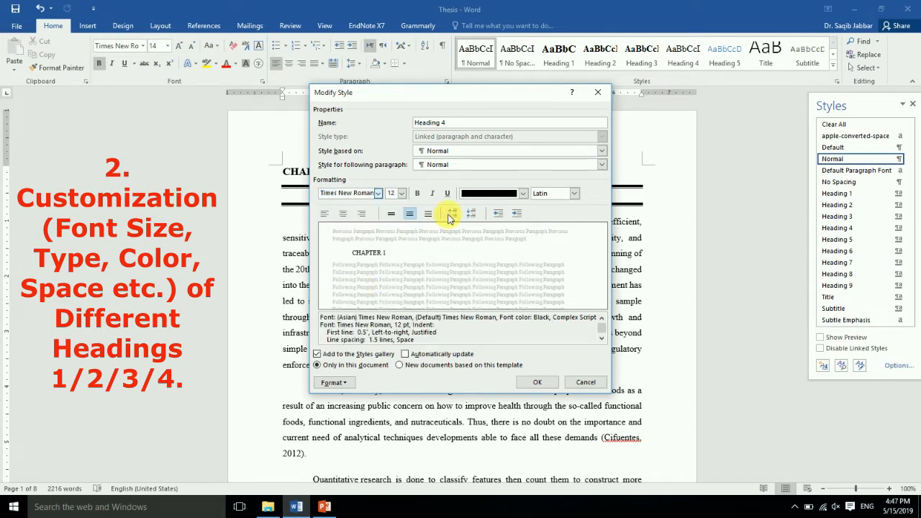
left_click(417, 194)
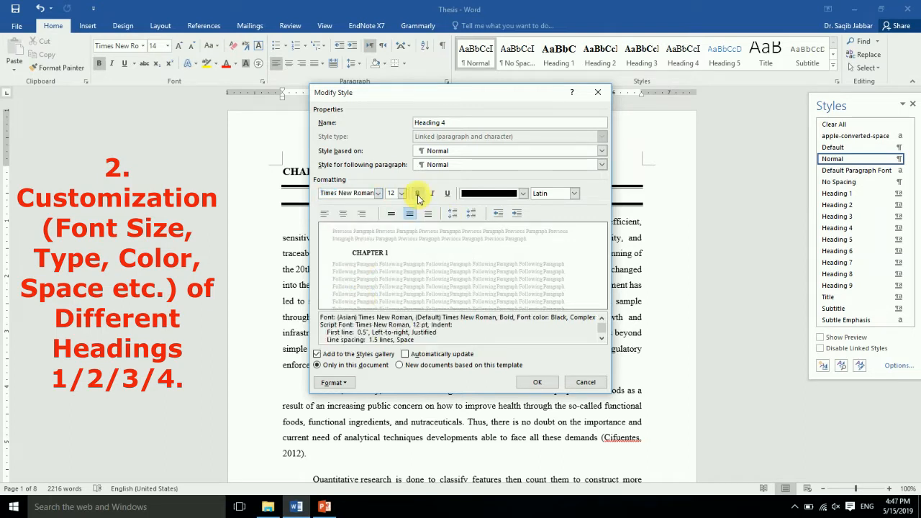
left_click(521, 194)
left_click(476, 225)
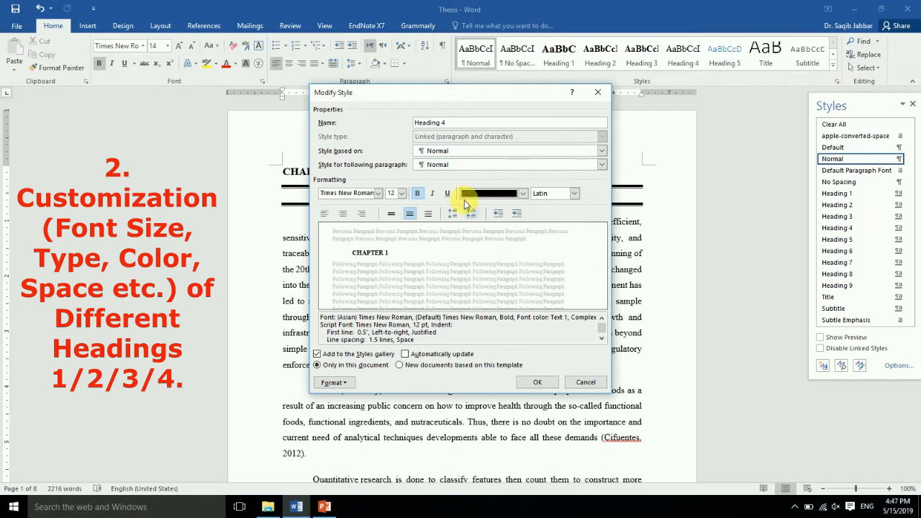
- In the Heading 4 style's detailed font settings, set the Latin text font to Times New Roman
left_click(334, 382)
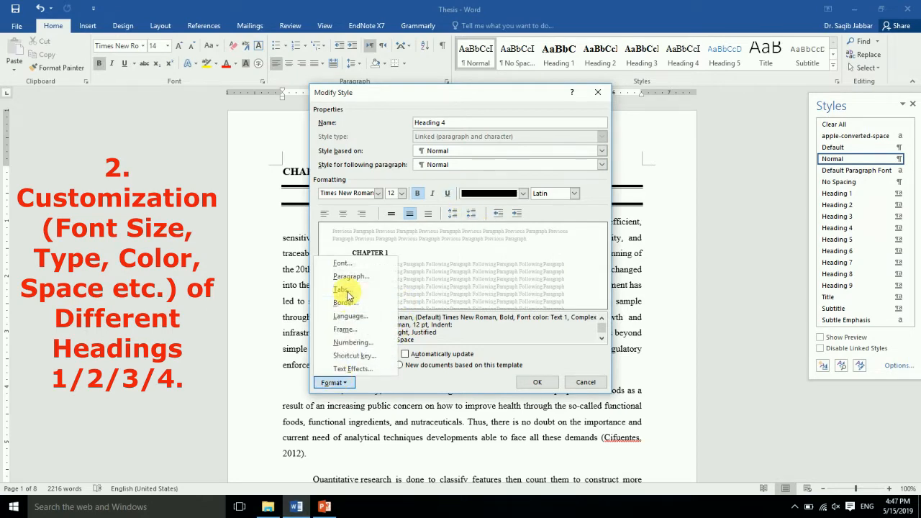
left_click(341, 263)
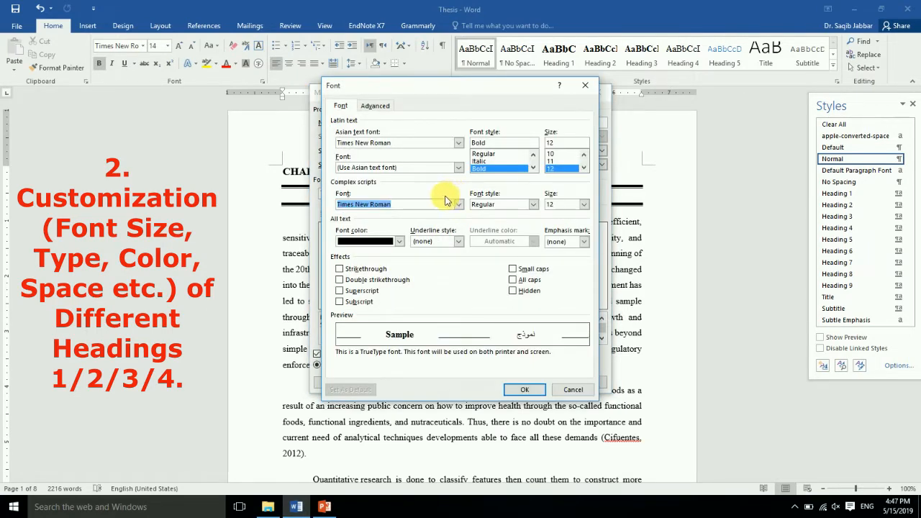
left_click(458, 167)
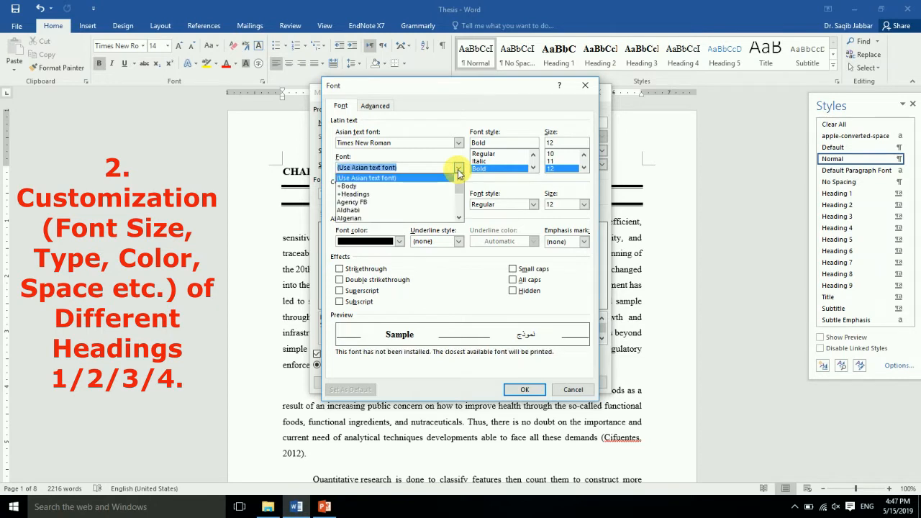
type("ti")
left_click(416, 177)
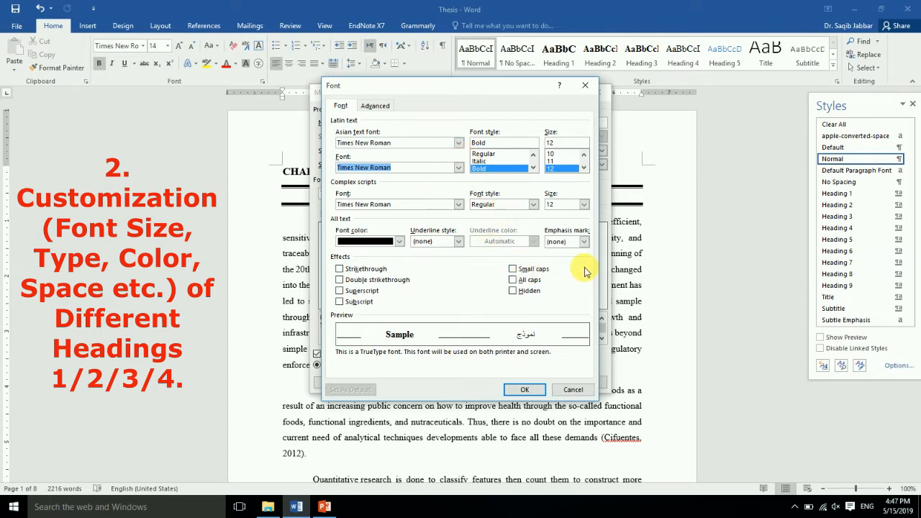
left_click(526, 390)
- Set the Heading 4 style's line spacing to Double and save the modified style
left_click(337, 382)
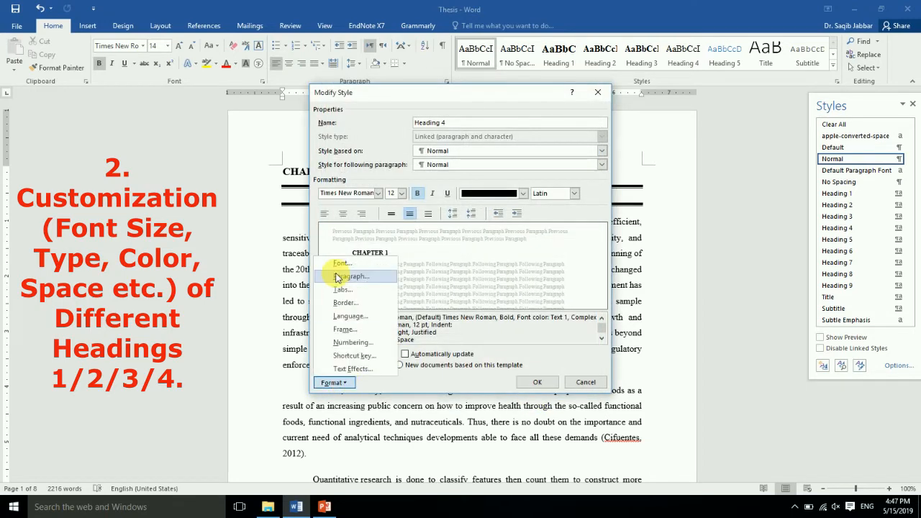
left_click(339, 278)
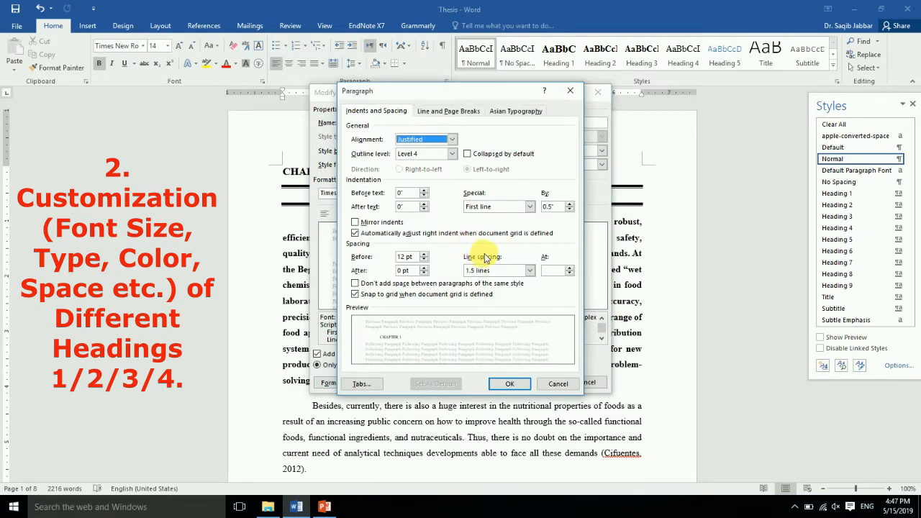
left_click(528, 270)
left_click(495, 295)
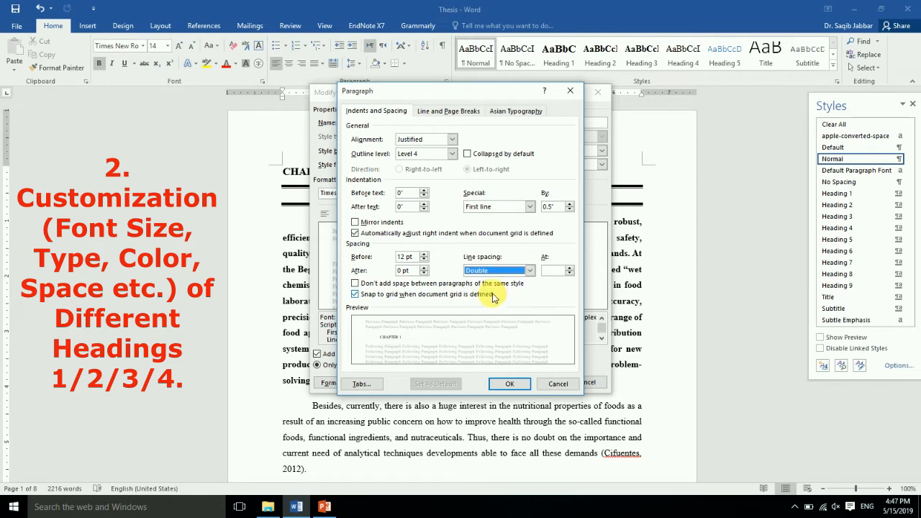
left_click(509, 384)
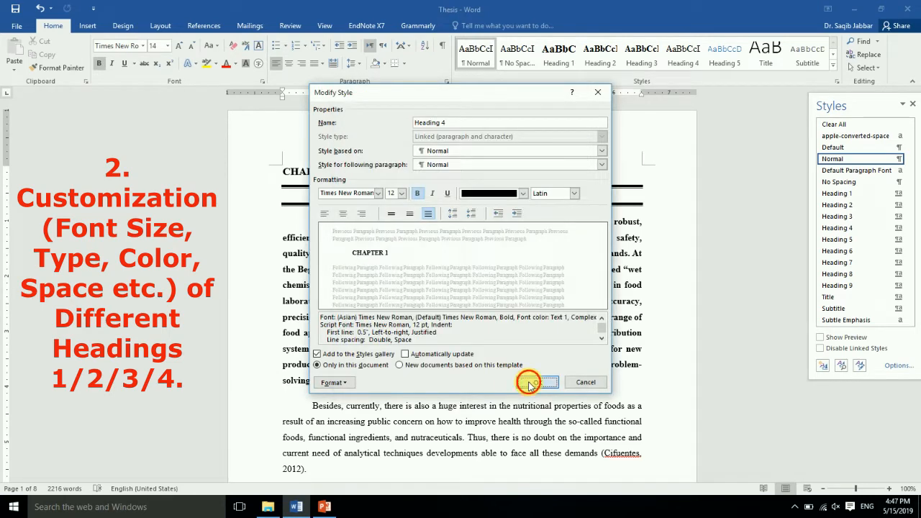
left_click(532, 383)
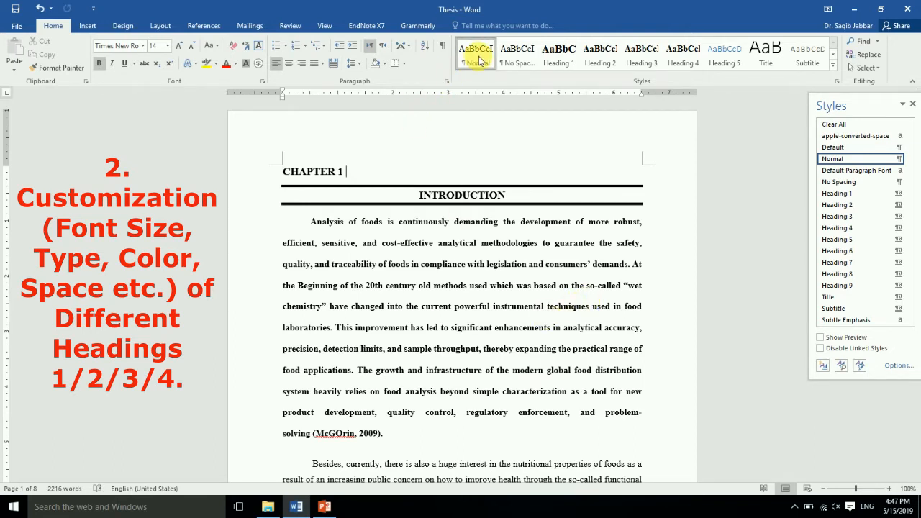
- Clear all formatting from the first introduction paragraph and copy the formatting of the "Besides, currently" paragraph onto it with Format Painter
left_click(438, 348)
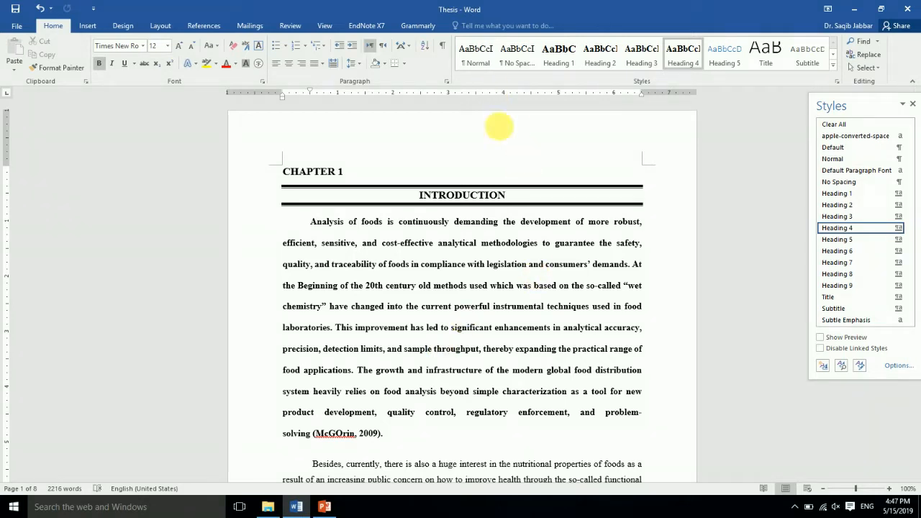
left_click(234, 48)
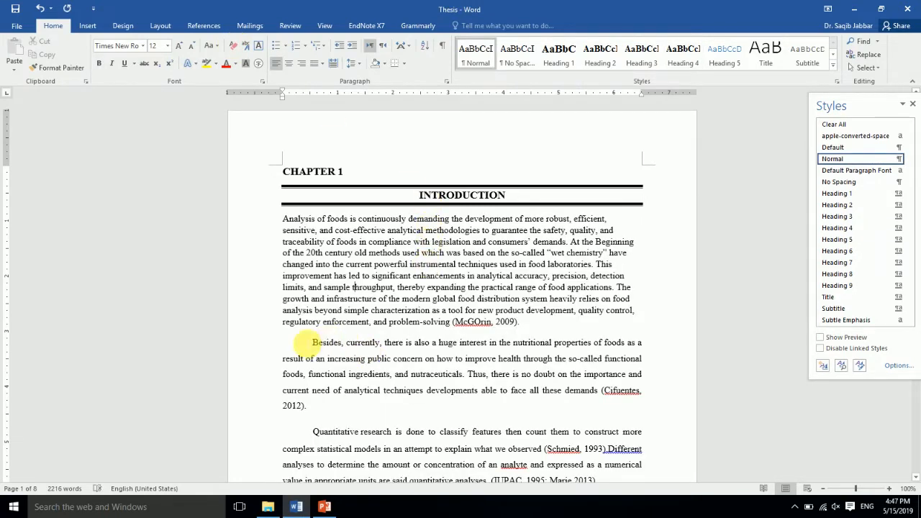
left_click_drag(311, 343, 336, 408)
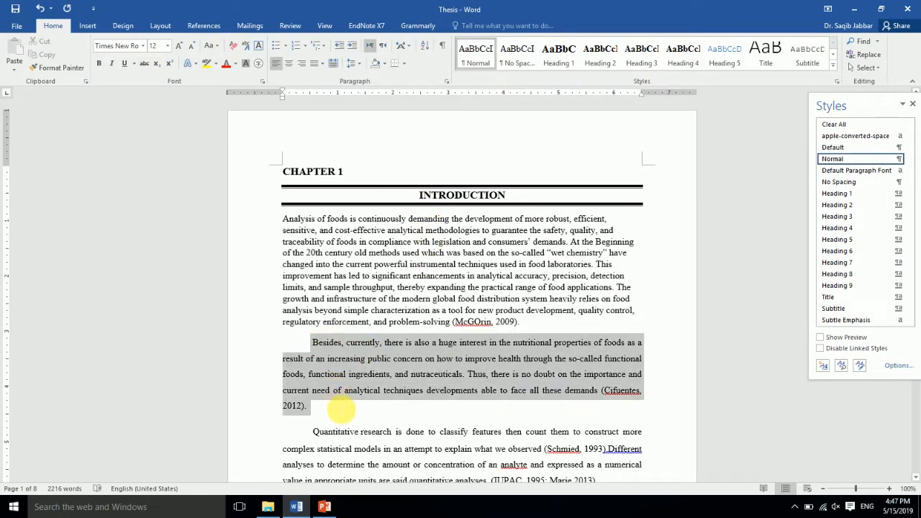
left_click(83, 74)
mouse_move(521, 324)
left_mouse_down()
mouse_move(288, 232)
mouse_move(267, 213)
left_mouse_up()
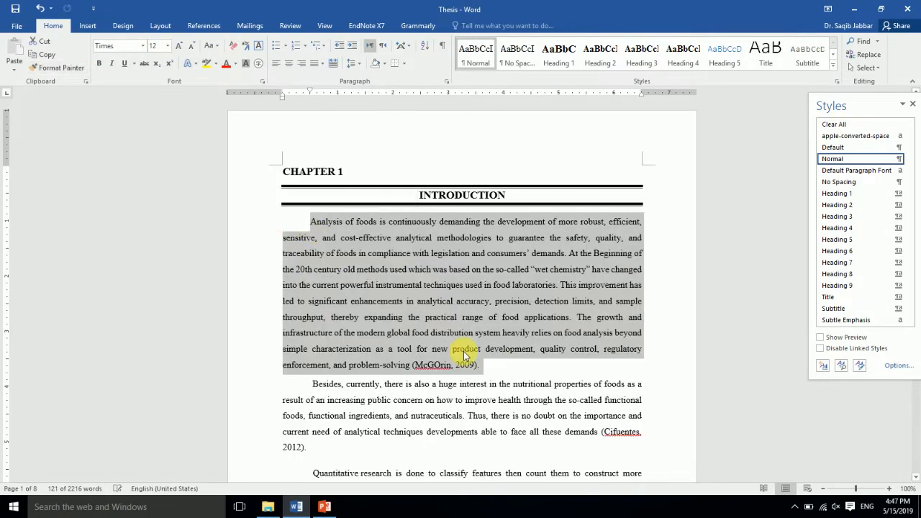
left_click(569, 390)
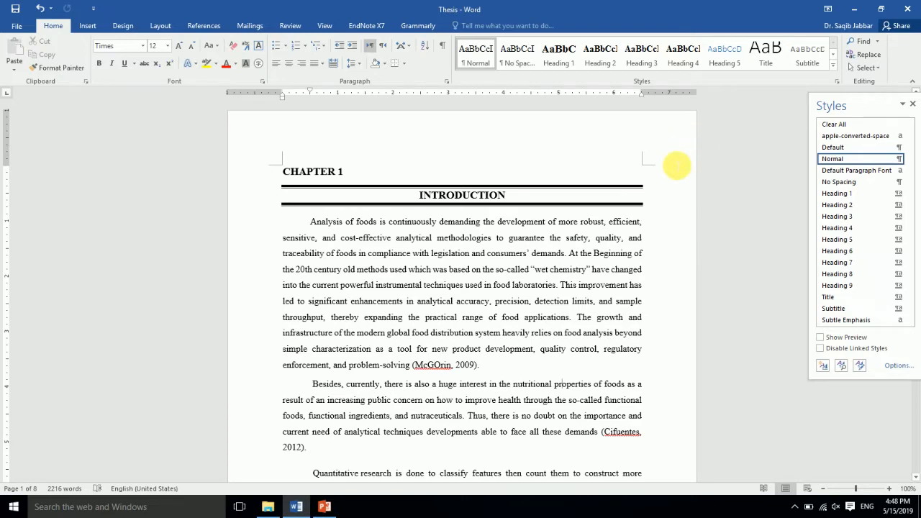
- Switch to the PowerPoint presentation to check the "Applying Headings in the Text" item, and return to the Word thesis
left_click(325, 507)
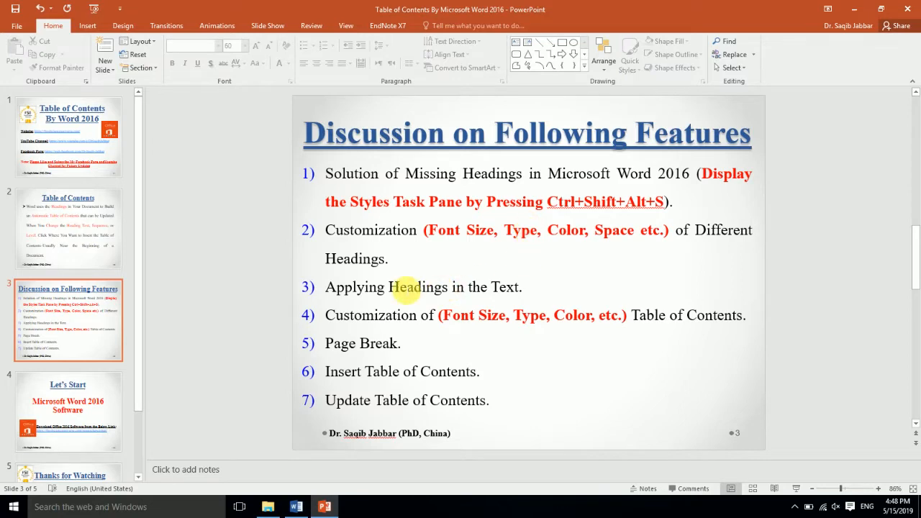
left_click(403, 287)
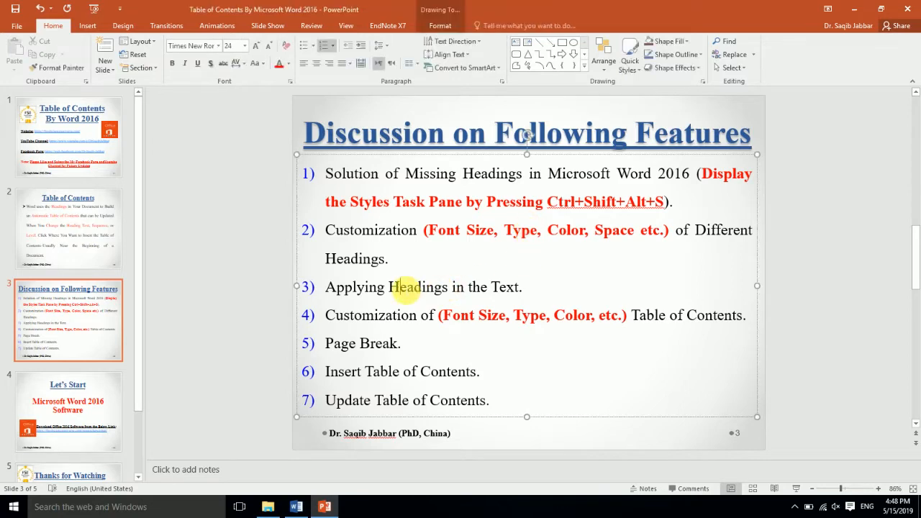
left_click(326, 507)
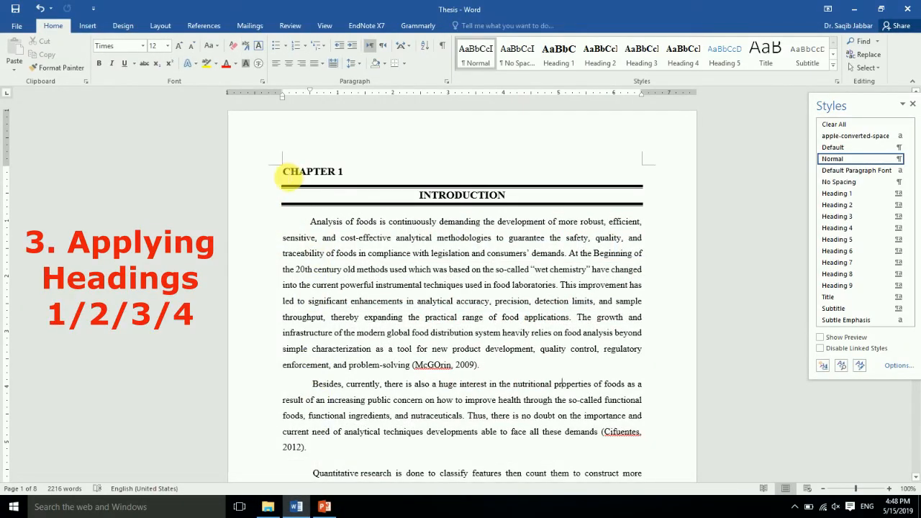
- Apply the Heading 1 style to both the "CHAPTER 1" and "INTRODUCTION" lines
left_click_drag(283, 176, 338, 173)
left_click_drag(419, 195, 496, 196)
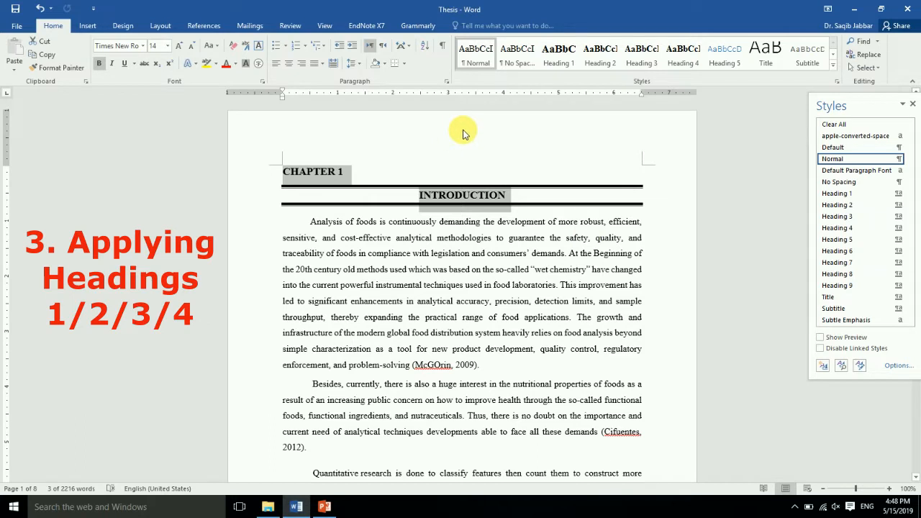
left_click(554, 63)
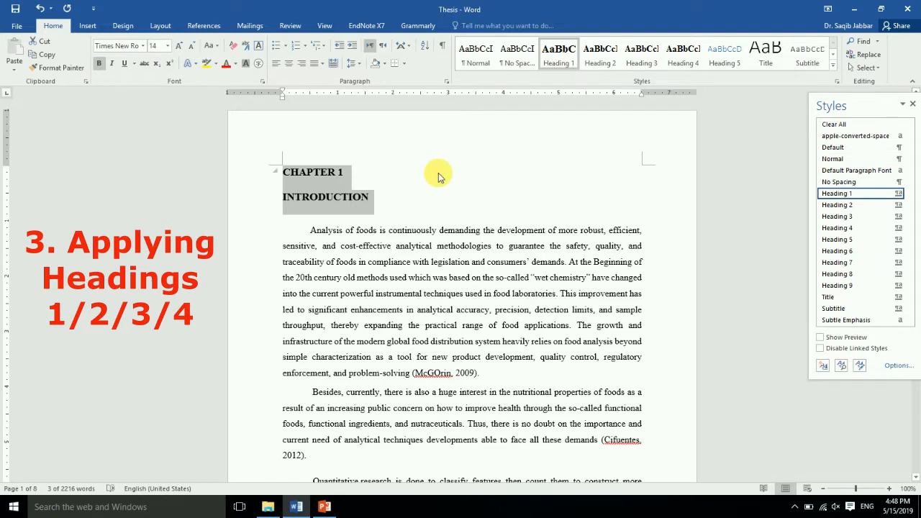
left_click(327, 204)
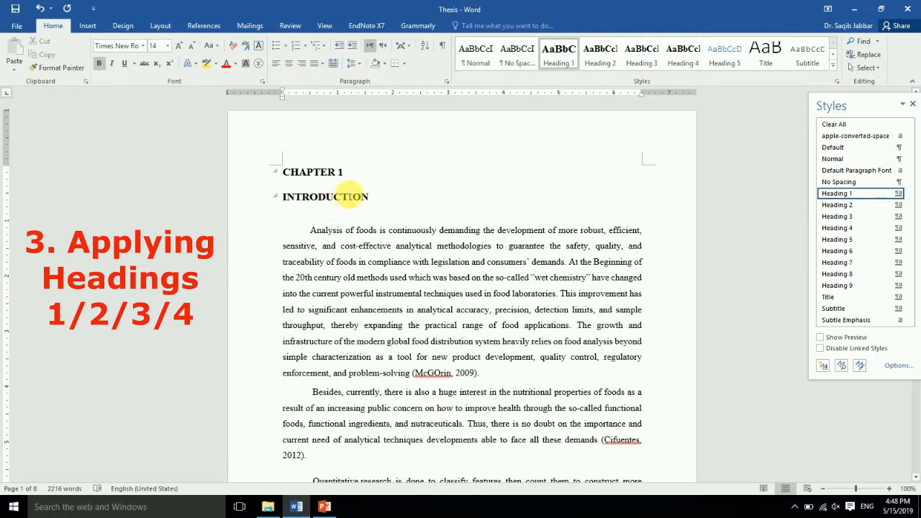
- Modify the Heading 1 style to use 1.5 line spacing and save it
right_click(557, 63)
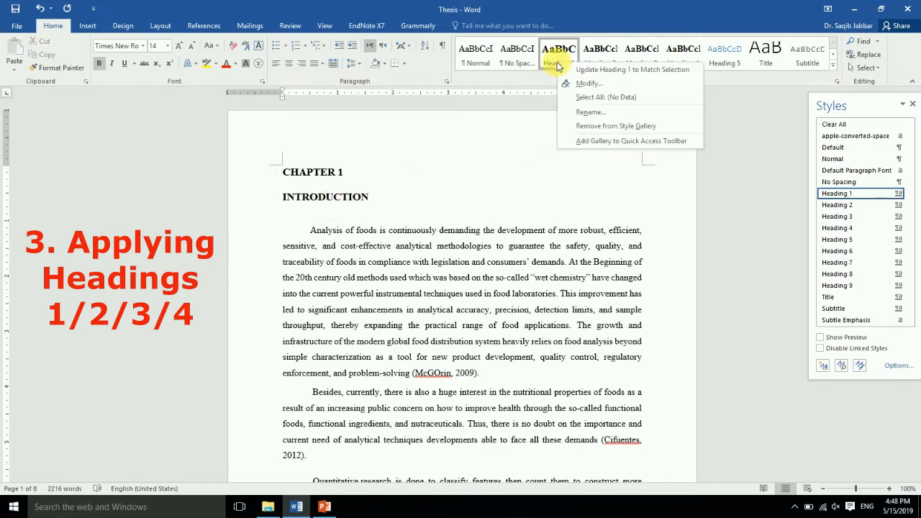
left_click(579, 84)
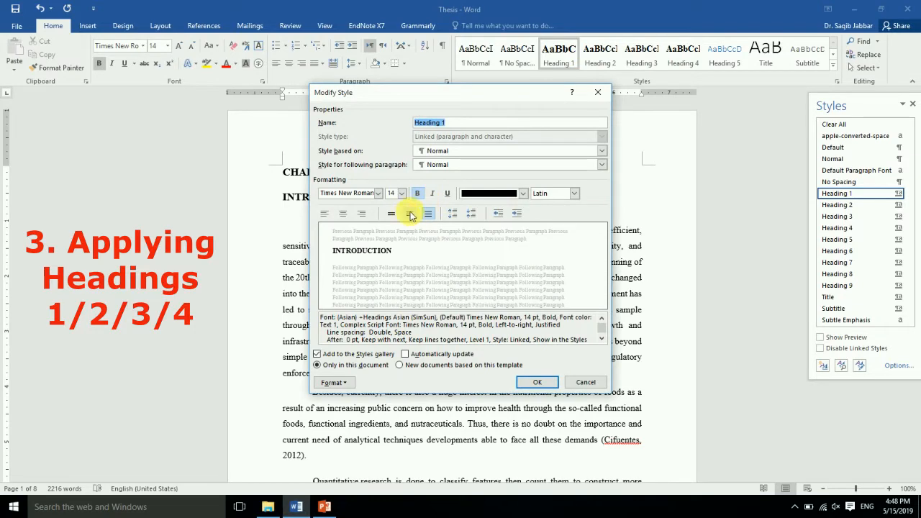
left_click(409, 214)
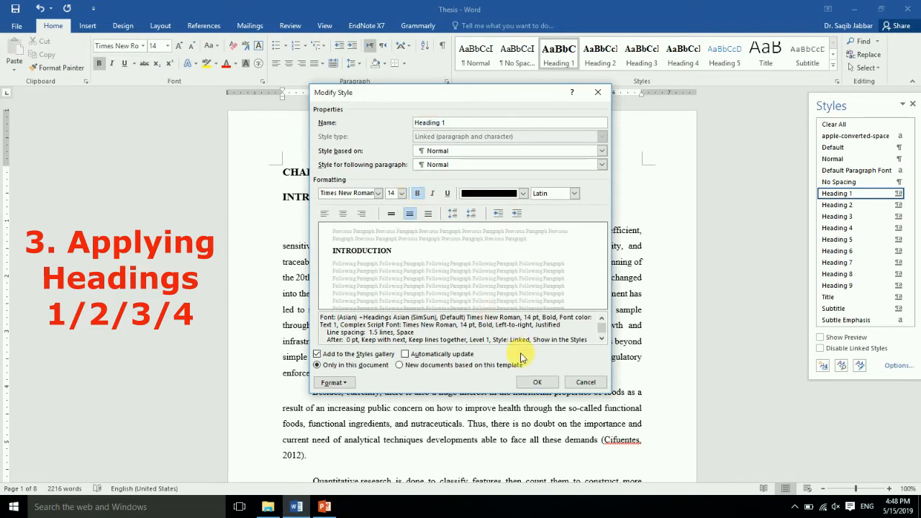
left_click(536, 381)
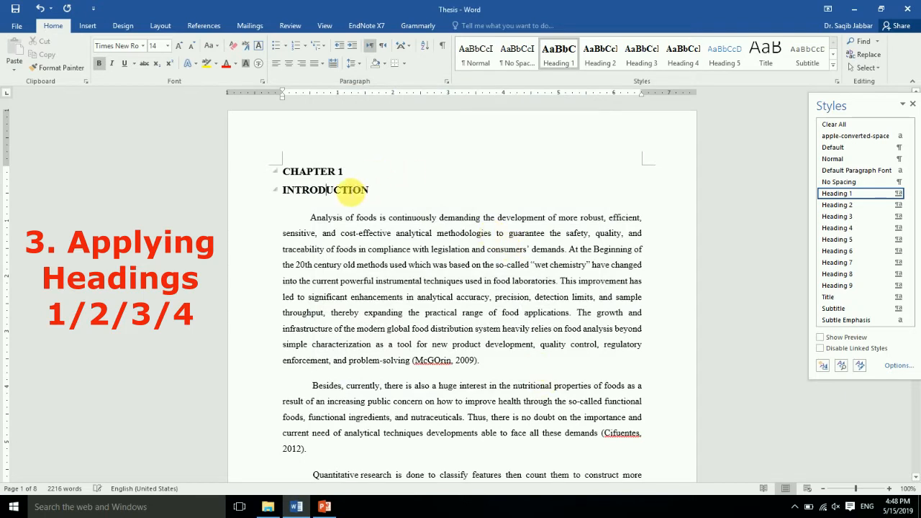
- Center the "CHAPTER 1" and "INTRODUCTION" headings on the page
right_click(335, 174)
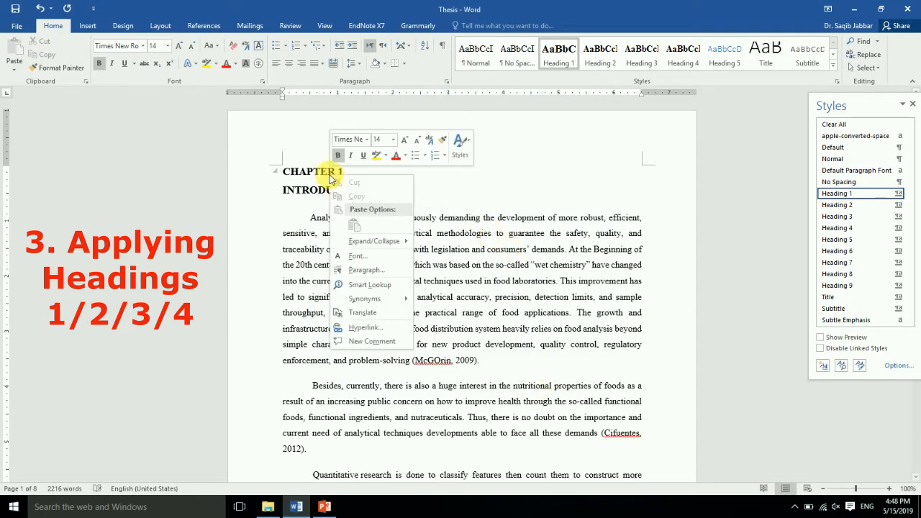
left_click(548, 157)
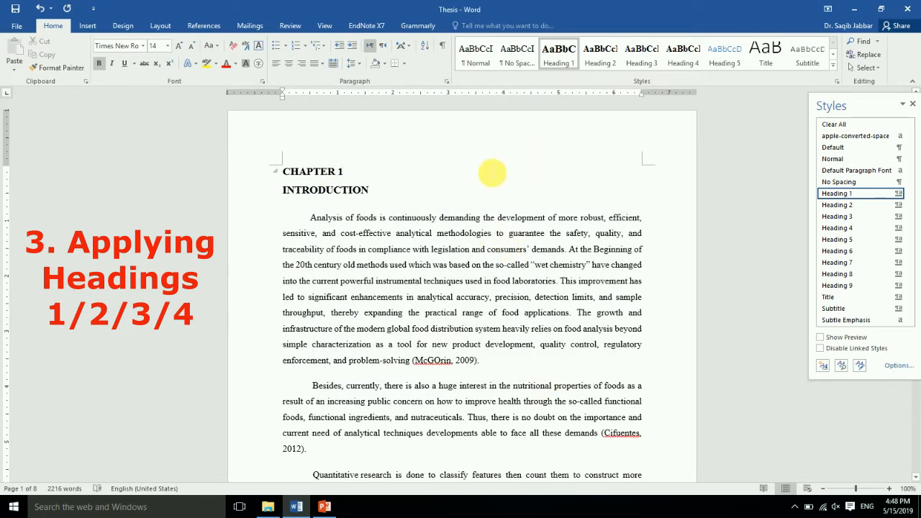
left_click(289, 65)
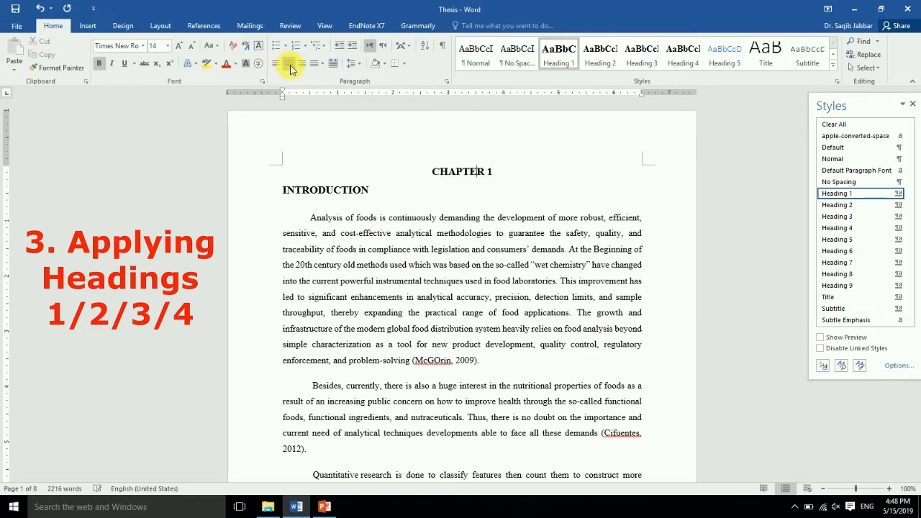
left_click(325, 190)
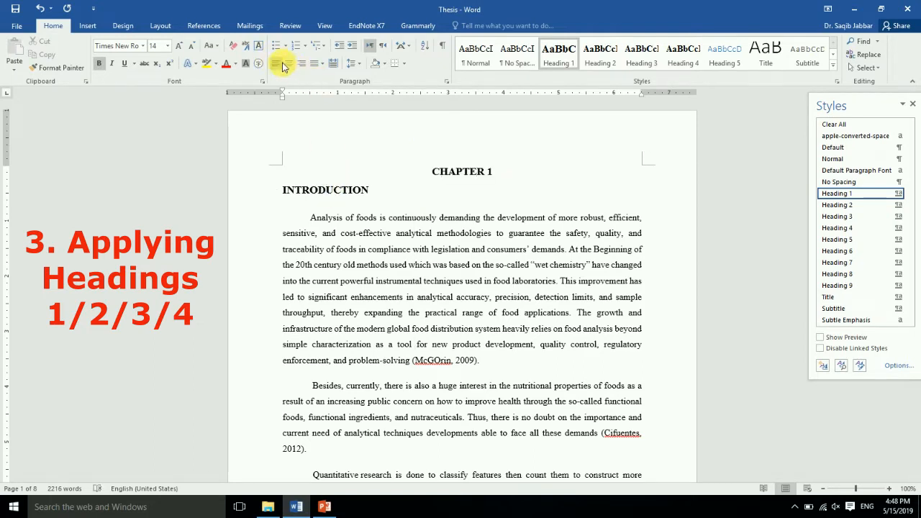
left_click(288, 64)
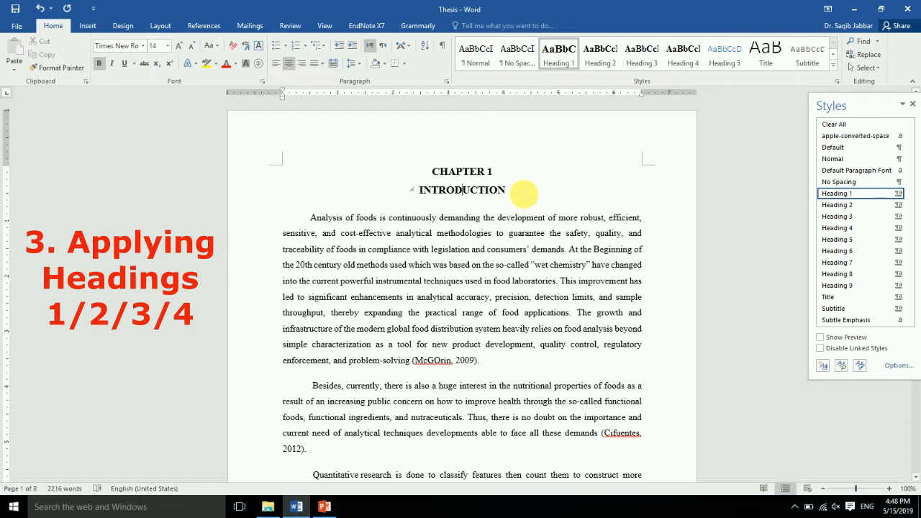
- Modify the Heading 2 style to use 1.5 line spacing and save it
right_click(602, 57)
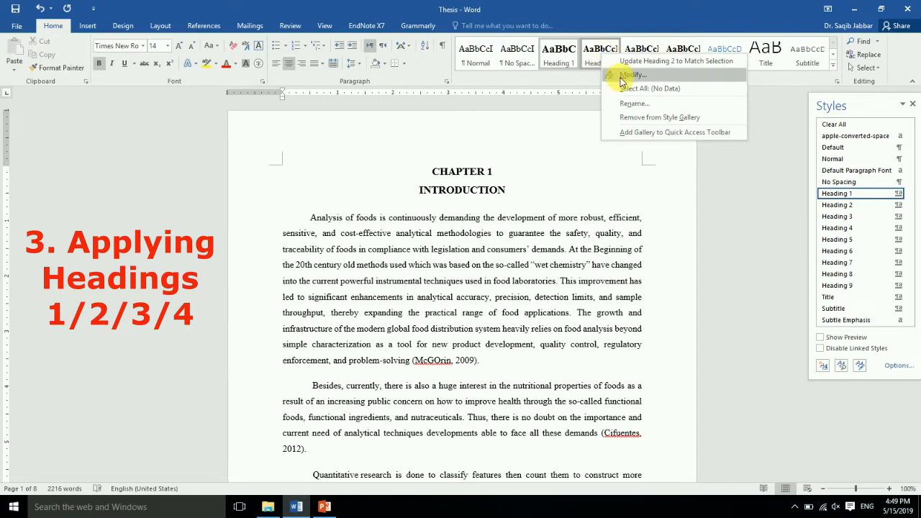
left_click(621, 81)
left_click(409, 213)
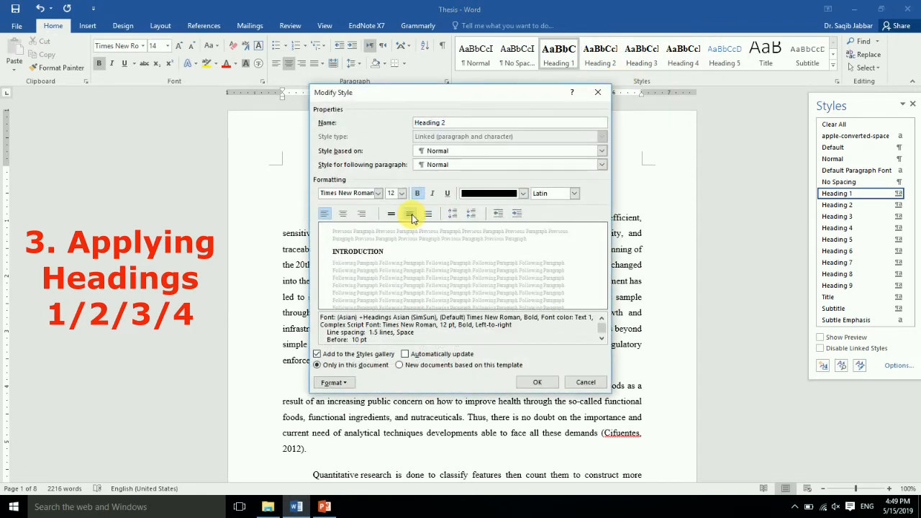
left_click(533, 382)
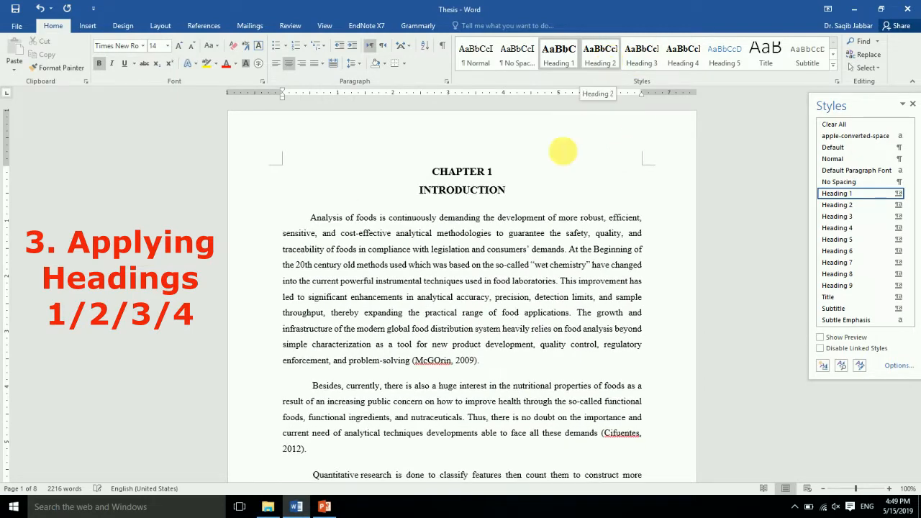
- Modify the Heading 3 style to use 1.5 line spacing and save it
right_click(641, 53)
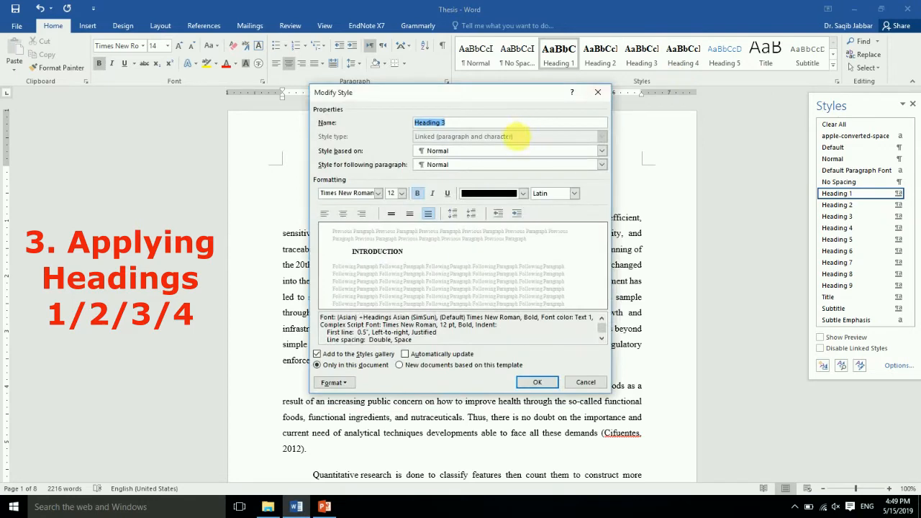
left_click(409, 214)
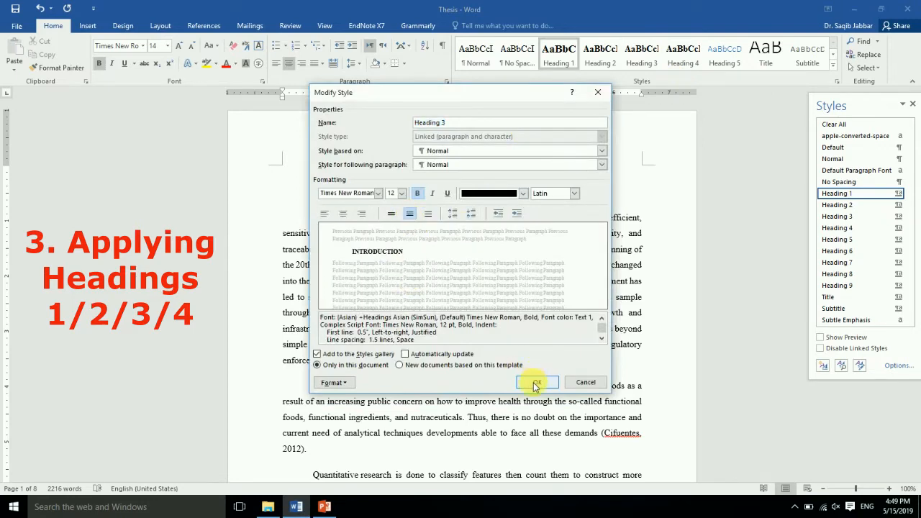
left_click(534, 385)
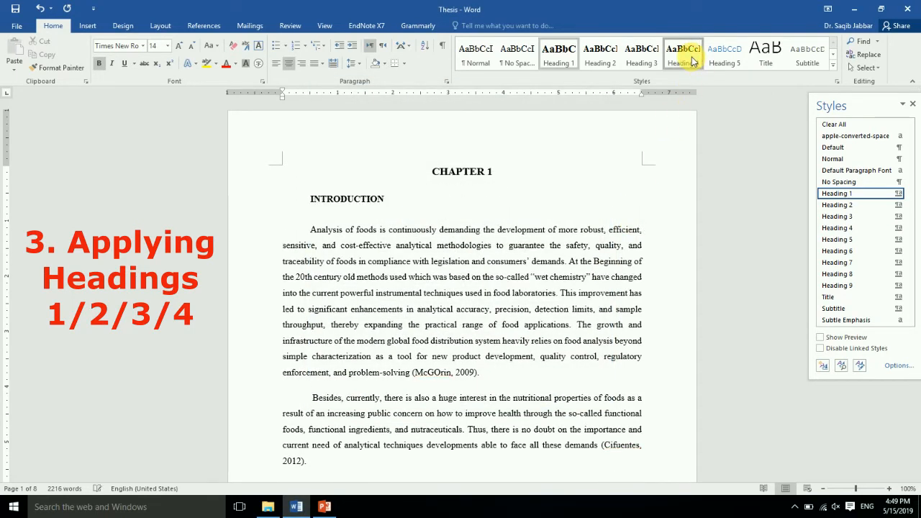
- Modify the Heading 4 style to use 1.5 line spacing and save it, keeping "INTRODUCTION" in Heading 1
left_click(692, 62)
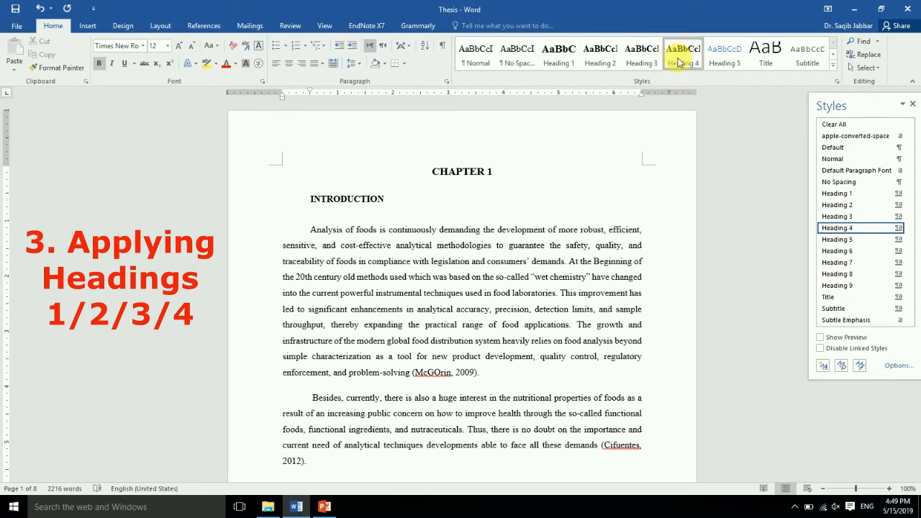
key("ctrl+z")
right_click(685, 58)
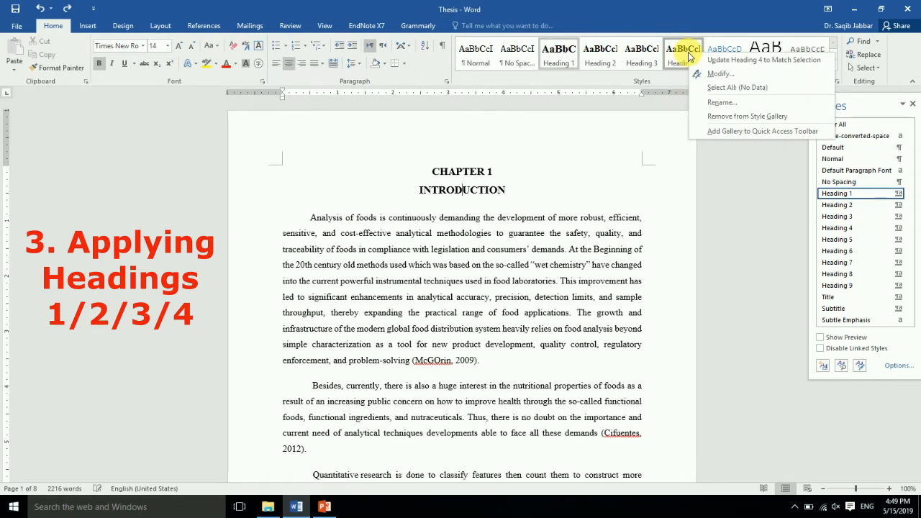
left_click(719, 73)
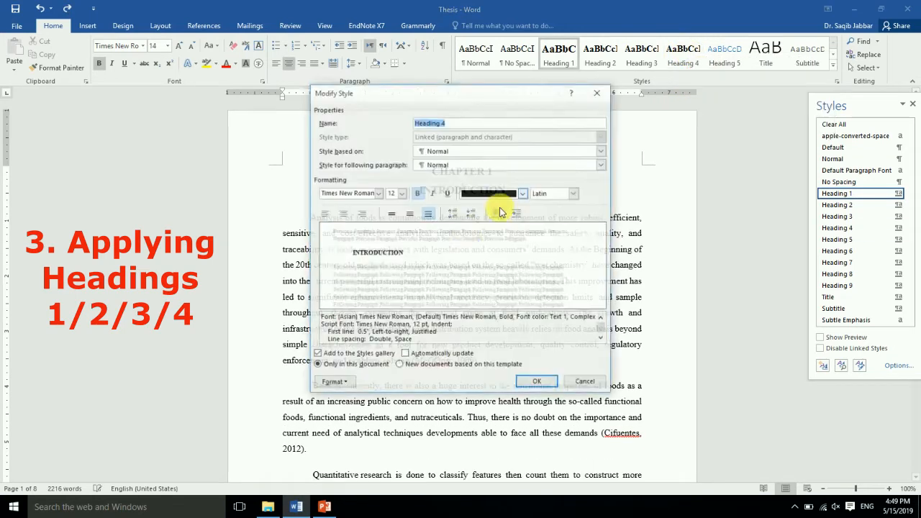
left_click(407, 214)
left_click(536, 382)
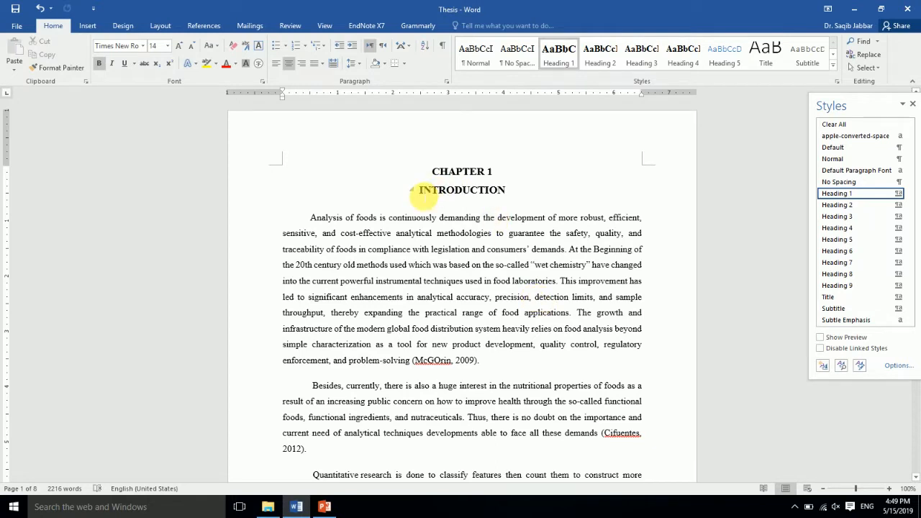
- Put a border in the thick triple-line style around the "INTRODUCTION" heading paragraph
left_click(404, 70)
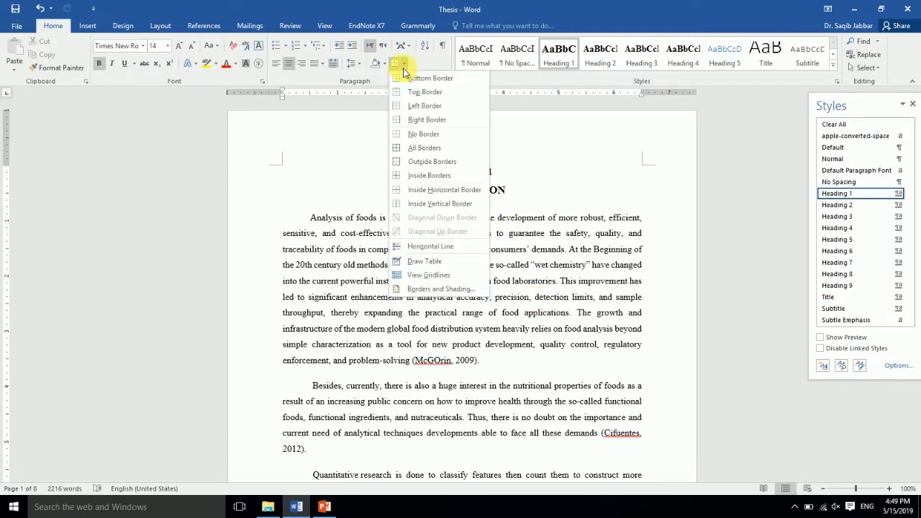
left_click(429, 287)
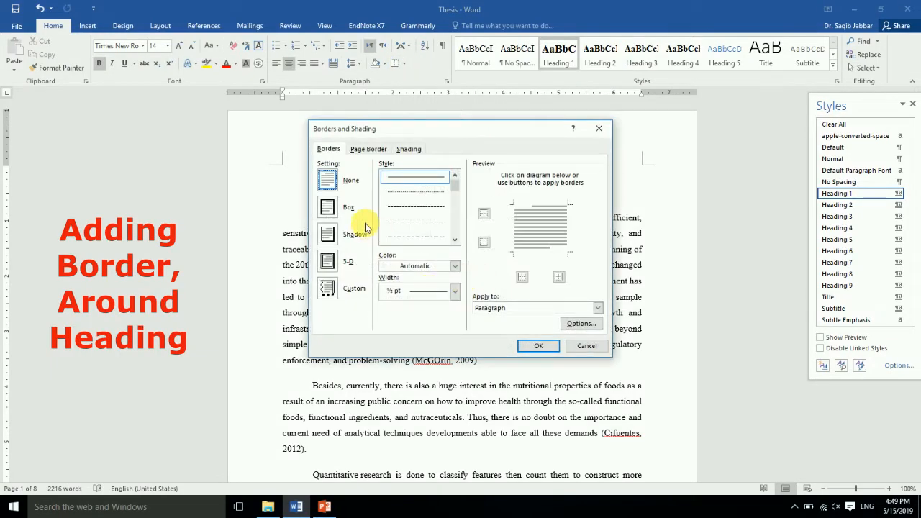
left_click(456, 220)
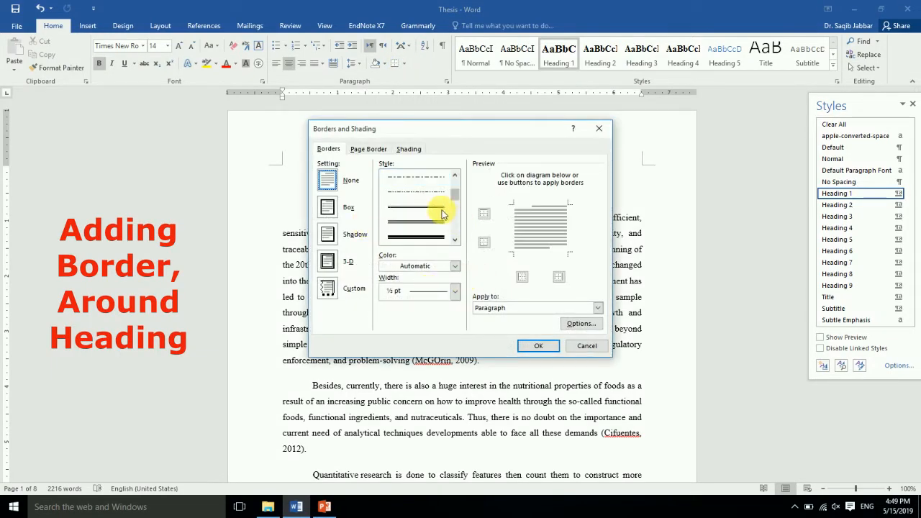
left_click(416, 237)
left_click(536, 346)
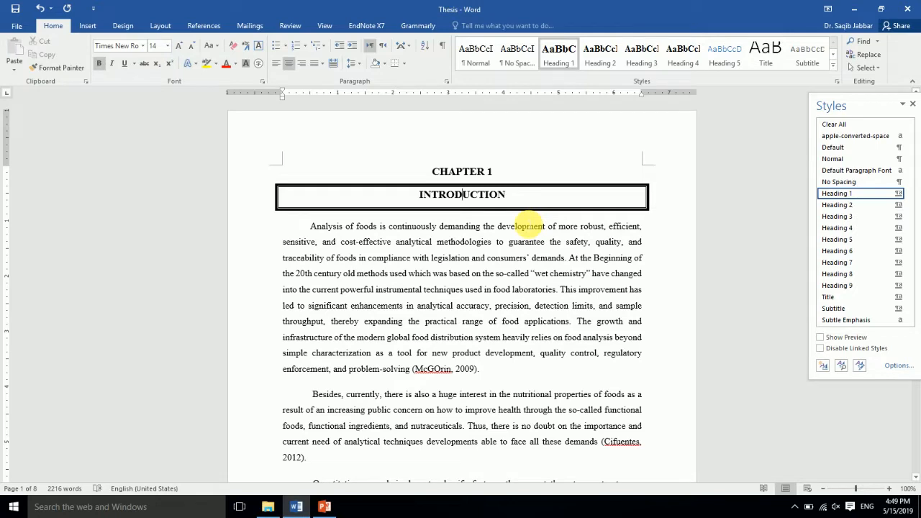
- Remove all borders from the "INTRODUCTION" heading
left_click(405, 65)
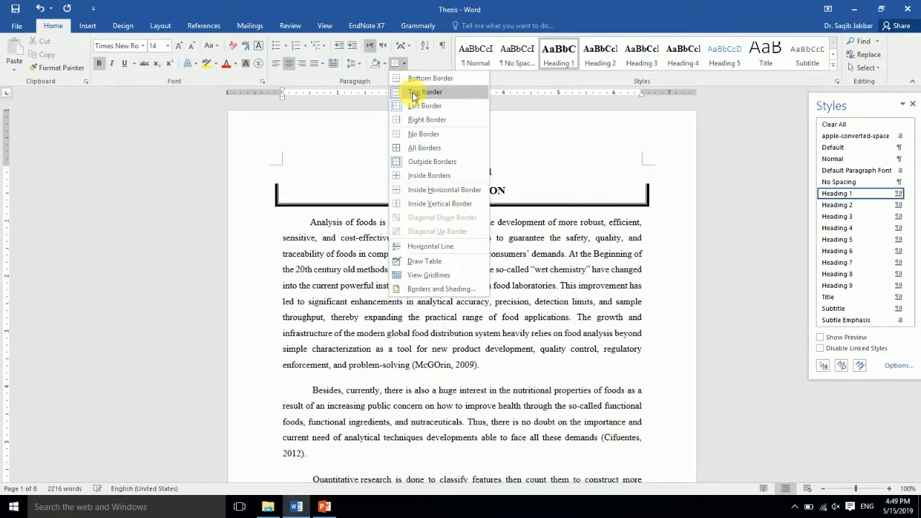
left_click(411, 92)
left_click(404, 64)
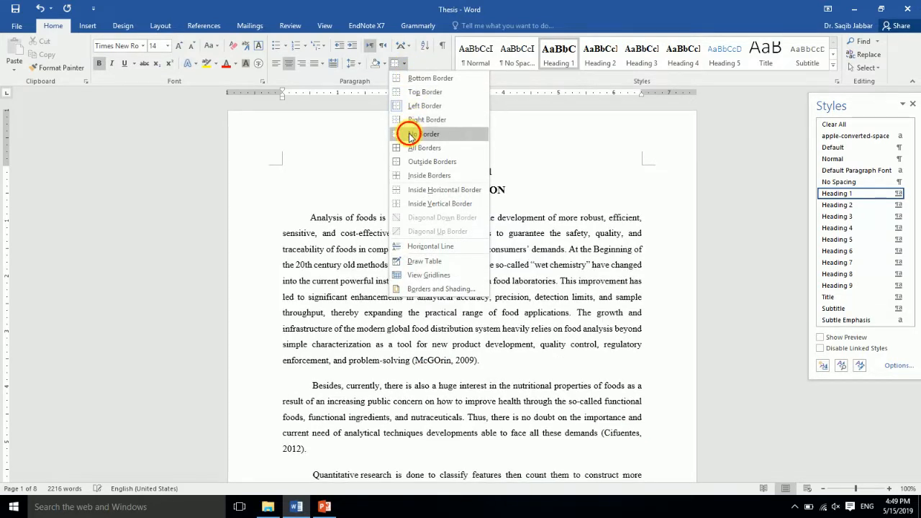
left_click(410, 135)
- Add only a top border and a bottom border to the "INTRODUCTION" heading
left_click(405, 64)
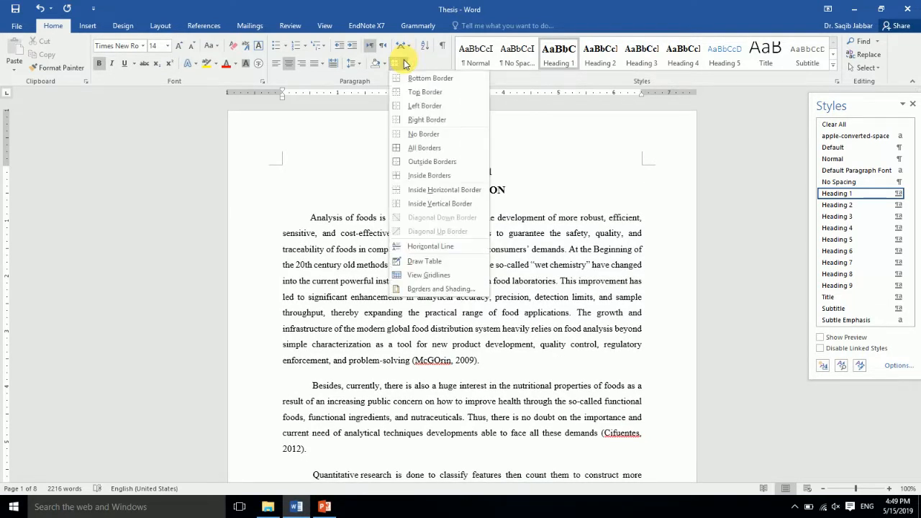
left_click(410, 92)
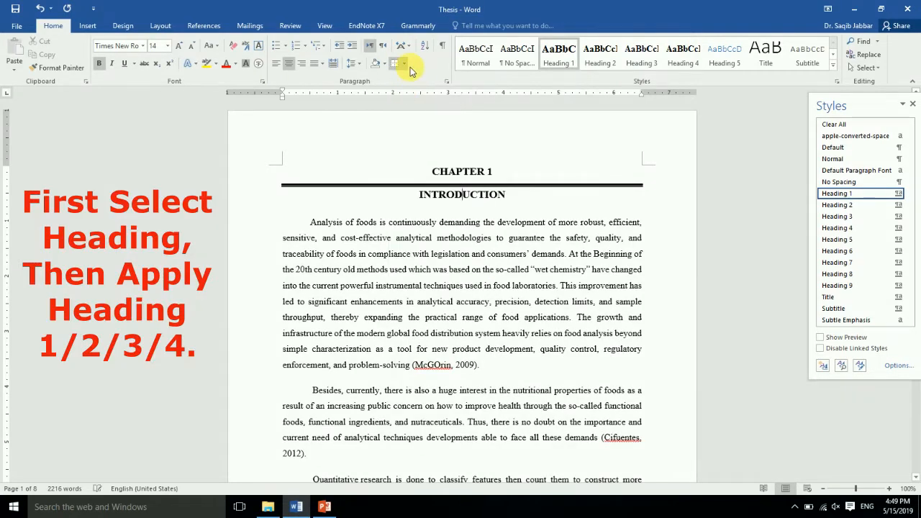
left_click(405, 65)
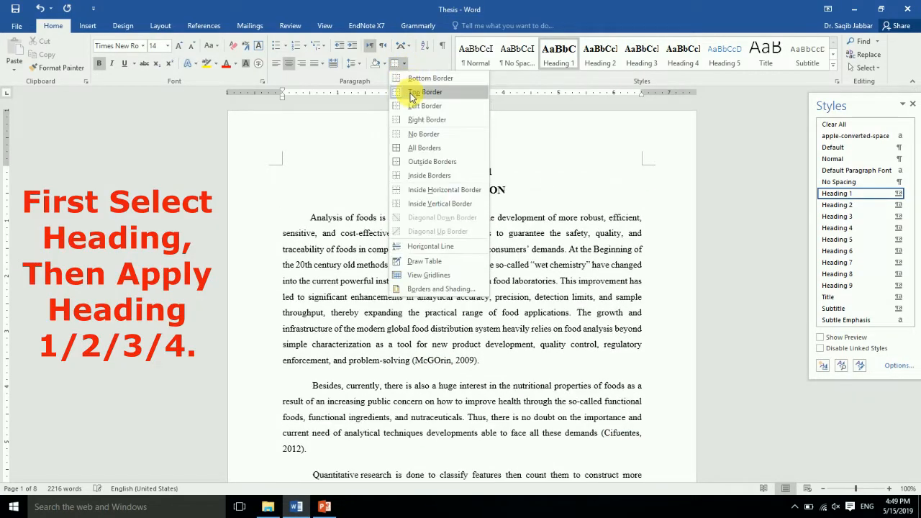
left_click(412, 79)
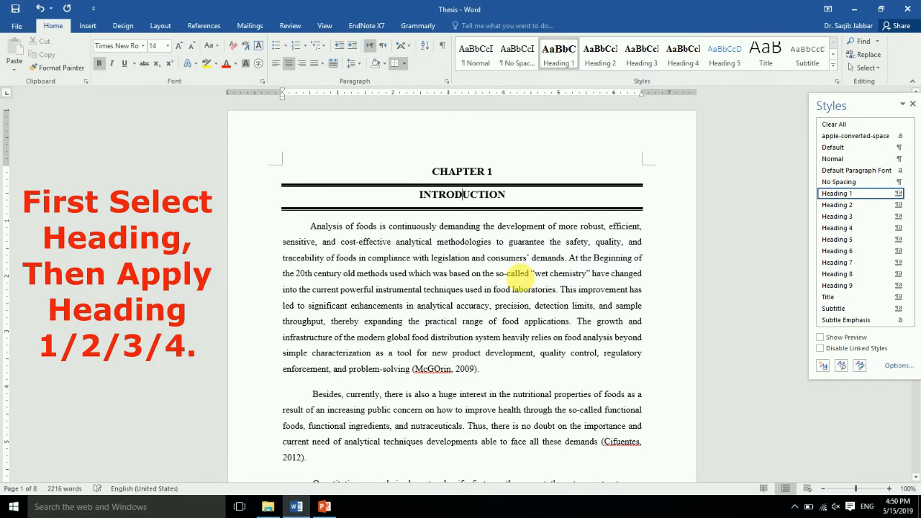
- Save the thesis and left-align the "CHAPTER 1" heading
left_click(480, 257)
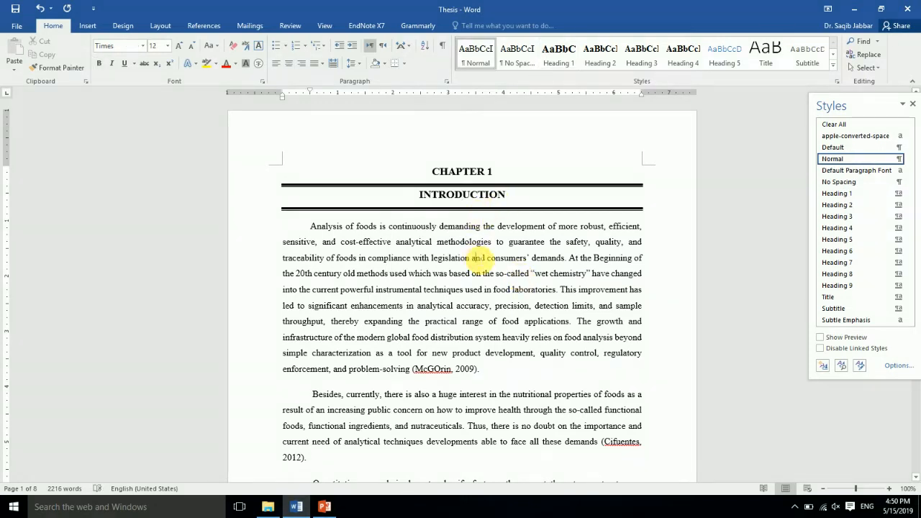
key("ctrl+s")
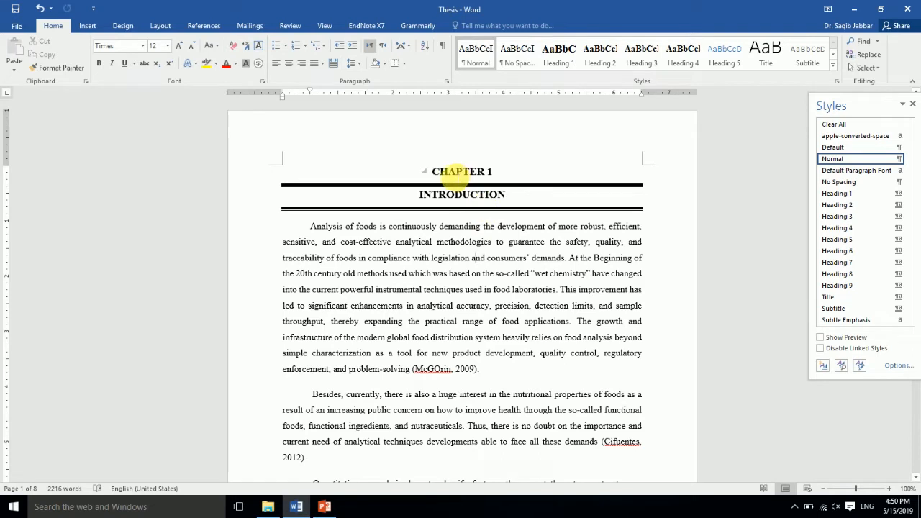
left_click(441, 171)
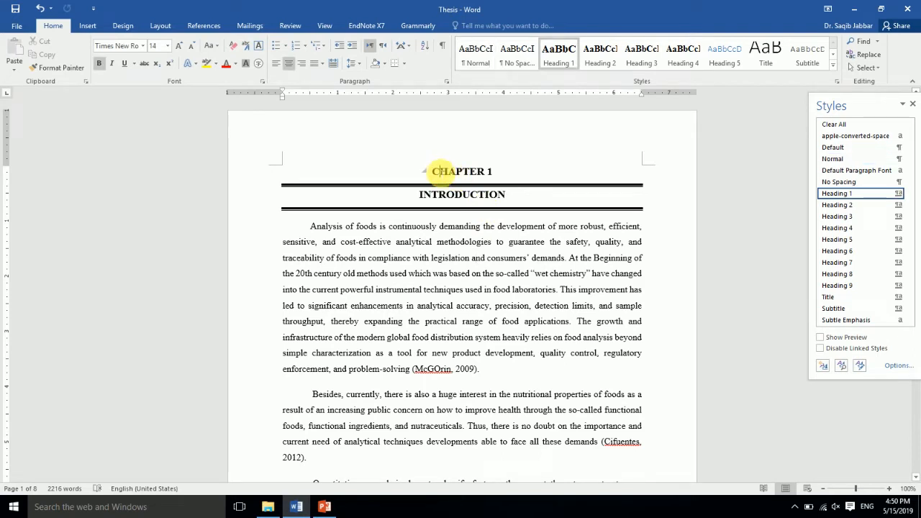
left_click(278, 64)
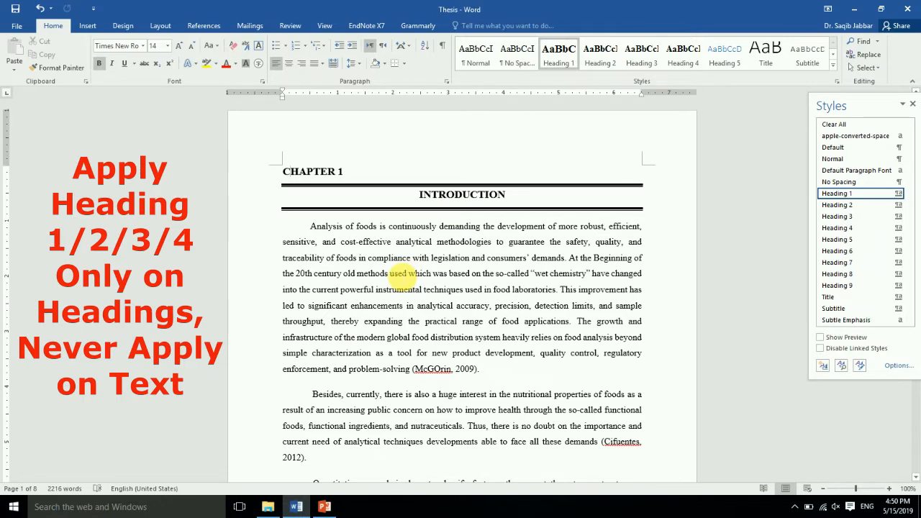
- Apply the Heading 1 style to the "OBJECTIVES" heading at the end of Chapter 1
key("Down")
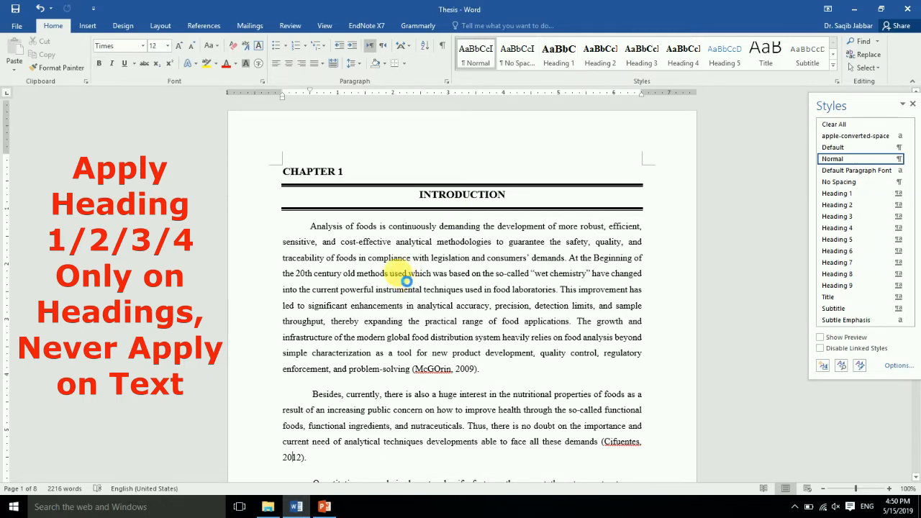
key("Down")
key("Down")
key("Down")
key("Down")
key("Down")
key("Down")
key("Down")
key("Down")
key("Down")
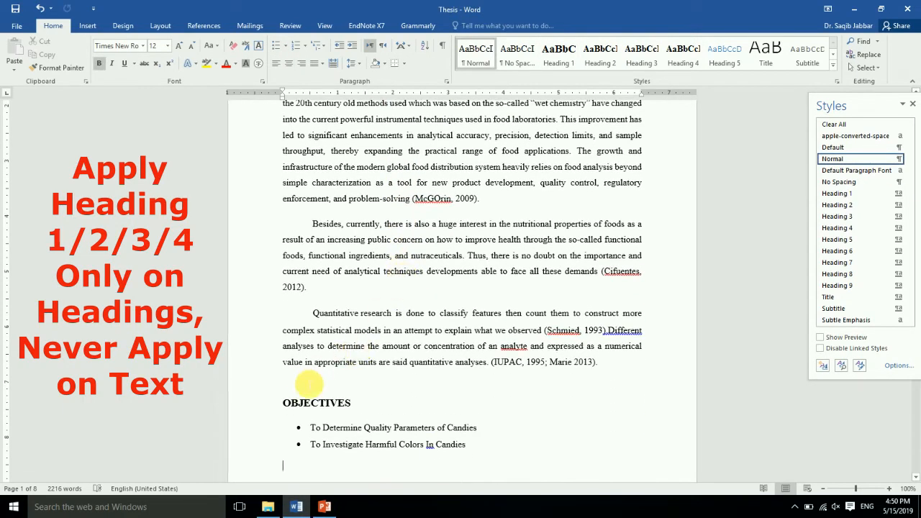
left_click(290, 403)
left_click_drag(288, 405, 353, 408)
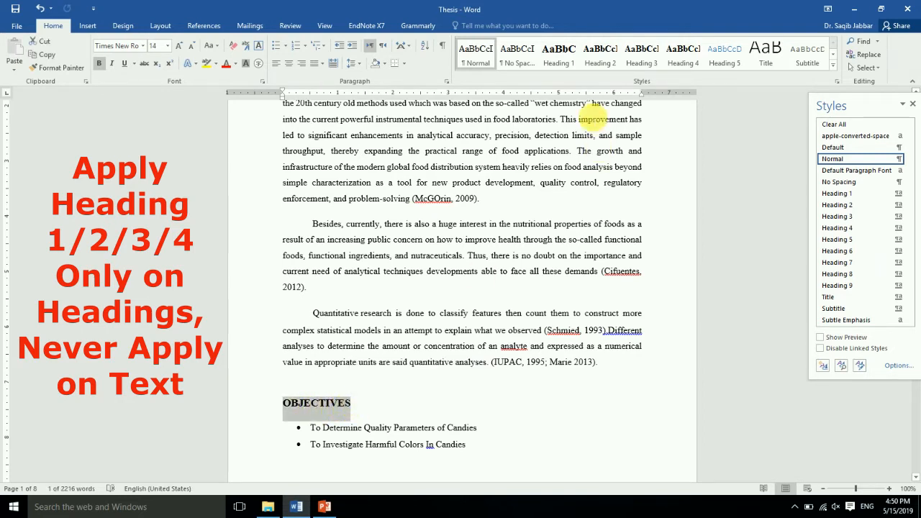
left_click(563, 64)
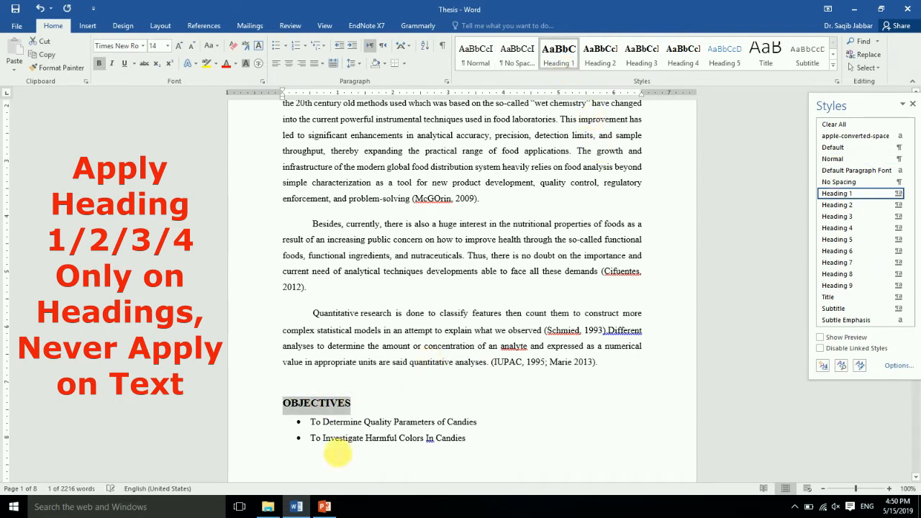
left_click(383, 407)
left_click(379, 422)
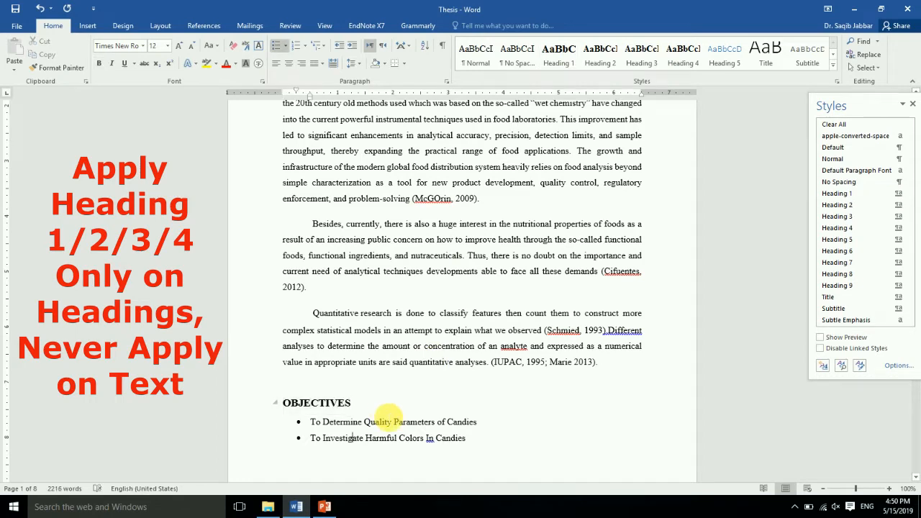
- Apply the Heading 1 style to both the "CHAPTER 2" and "REVIEW OF LITERATURE" lines
scroll(384, 414, "down", 5)
left_click(297, 344)
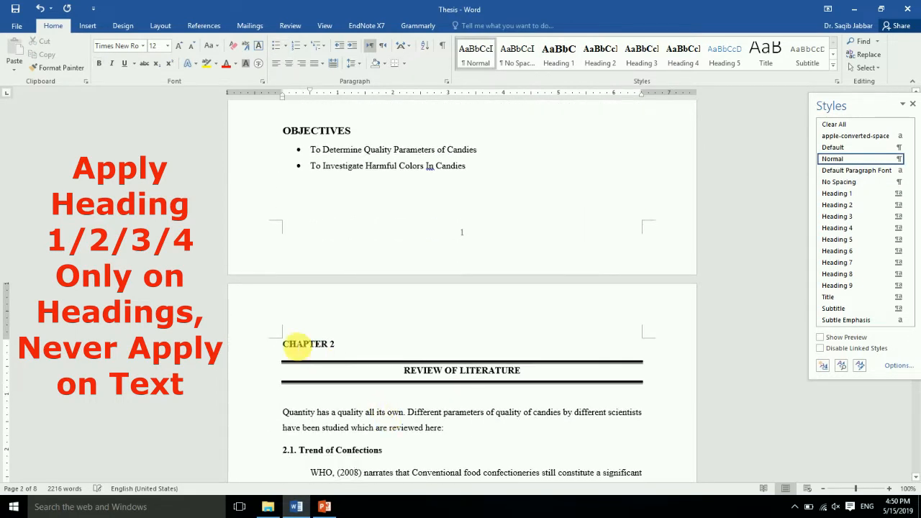
left_click_drag(288, 344, 509, 371)
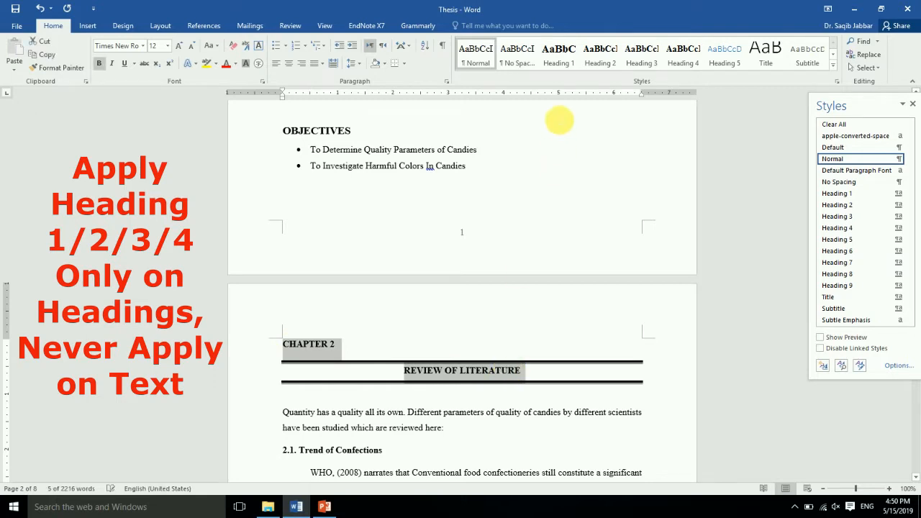
left_click(556, 65)
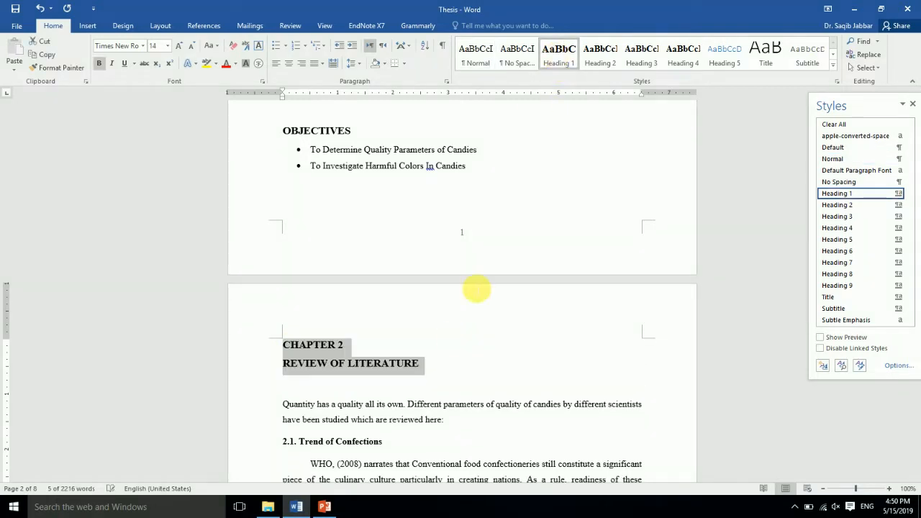
- Center the "REVIEW OF LITERATURE" heading and add a top border and a bottom border to it
left_click(360, 364)
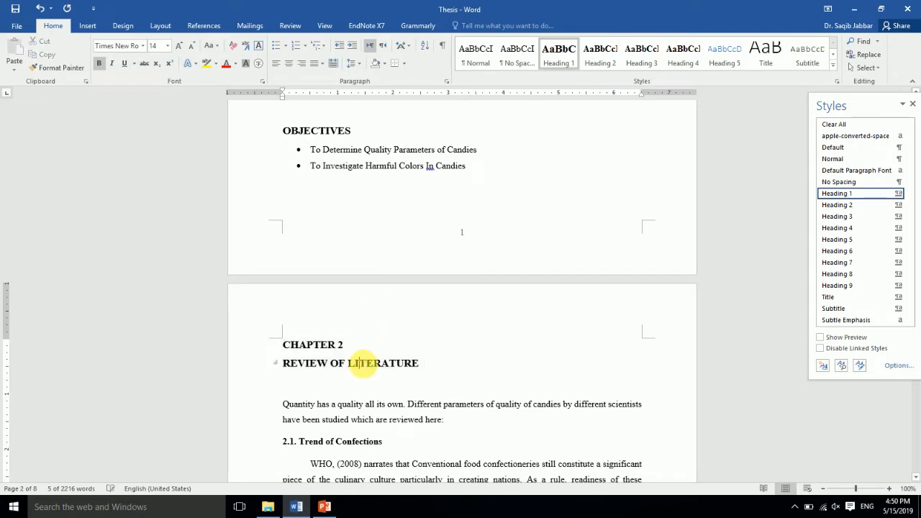
left_click(290, 64)
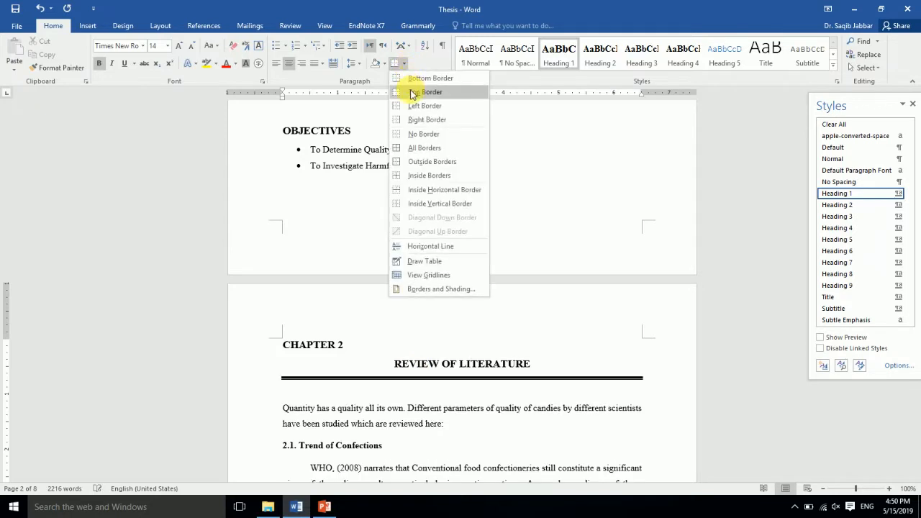
left_click(412, 91)
left_click(406, 65)
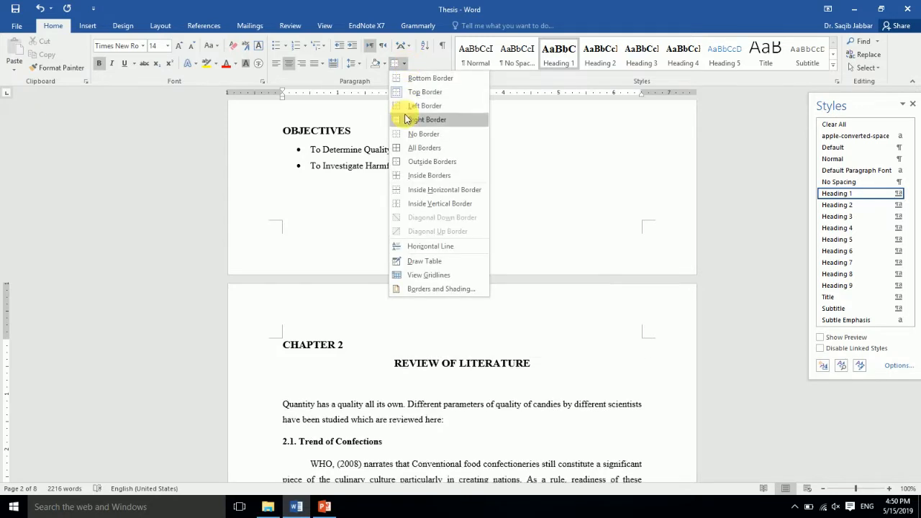
left_click(430, 78)
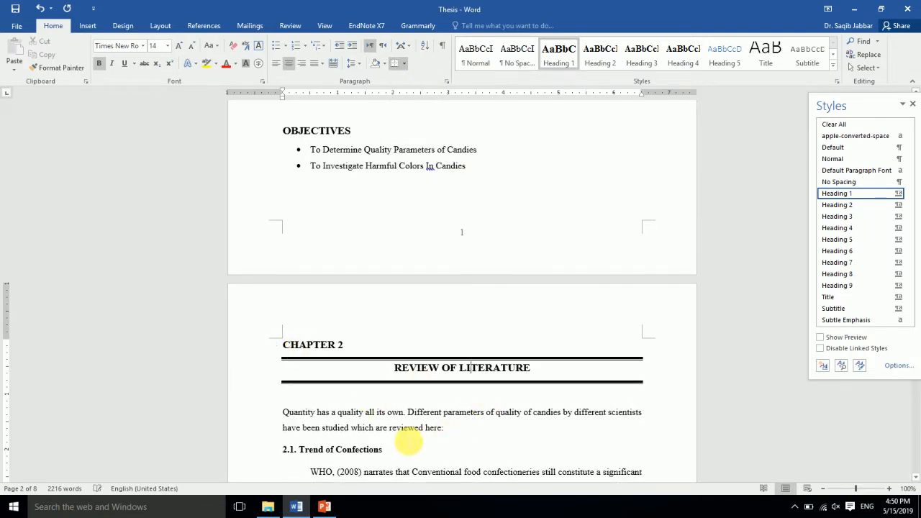
left_click(407, 437)
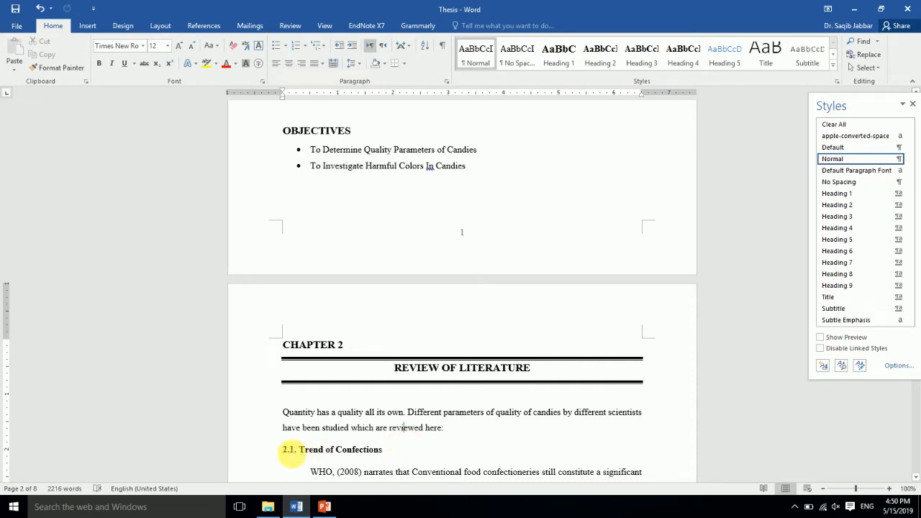
- Apply the Heading 2 style to the "2.1. Trend of Confections" heading
left_click_drag(286, 450, 390, 449)
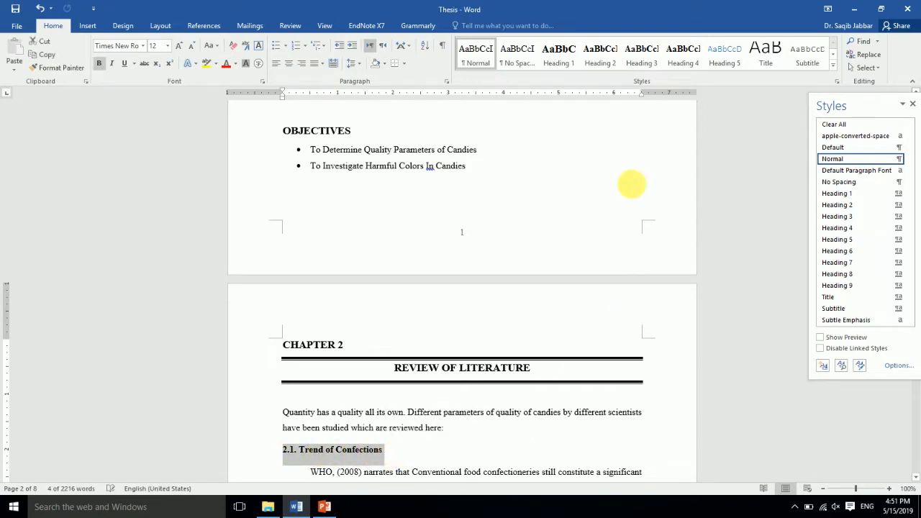
left_click(597, 66)
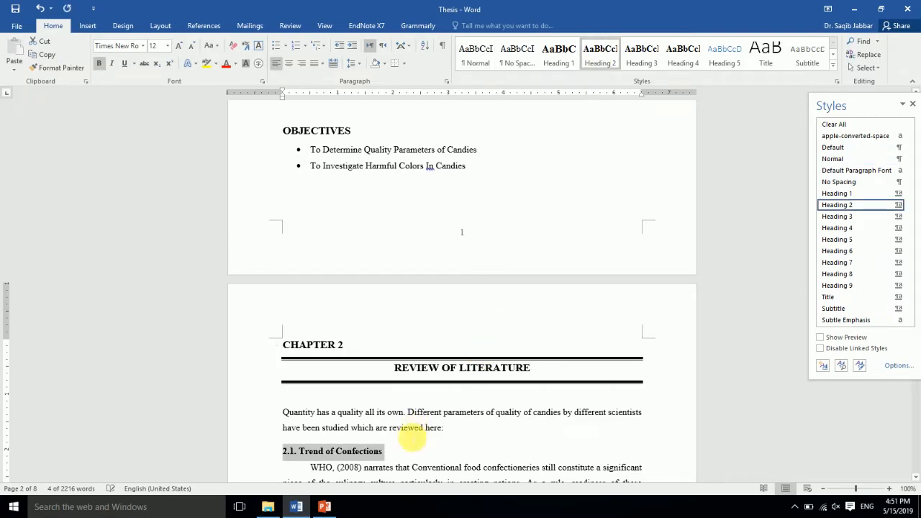
left_click(412, 437)
- Apply the Heading 2 style to the "2.2. Hard Boiled Candies" heading
key("Down")
key("Down")
key("Down")
key("Down")
key("Down")
key("Down")
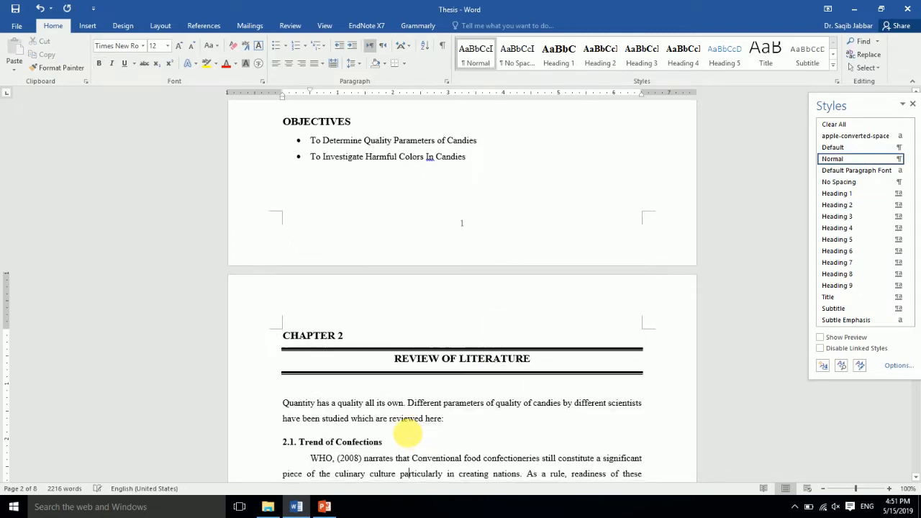
scroll(412, 435, "down", 3)
left_click_drag(389, 387, 286, 387)
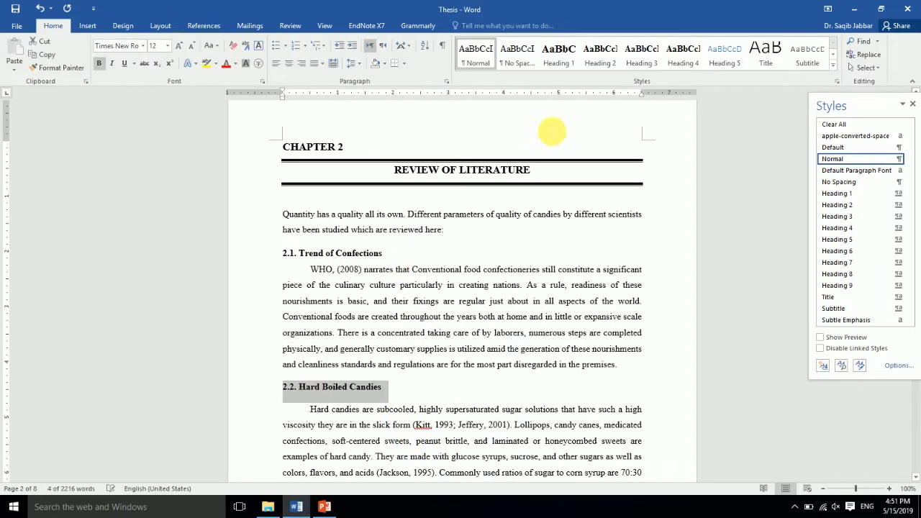
left_click(587, 65)
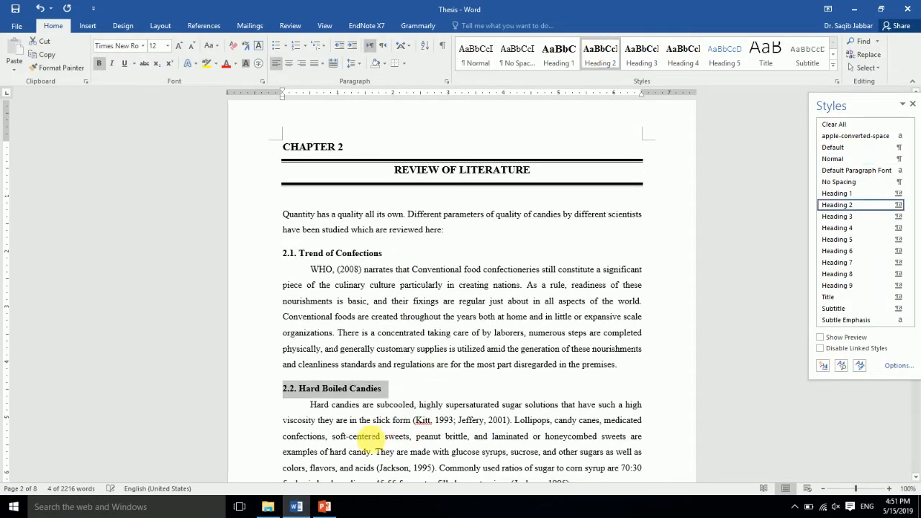
left_click(365, 436)
- Apply the Heading 3 style to the "2.2.1 Toxicological Effects of Colors" heading
scroll(352, 431, "down", 3)
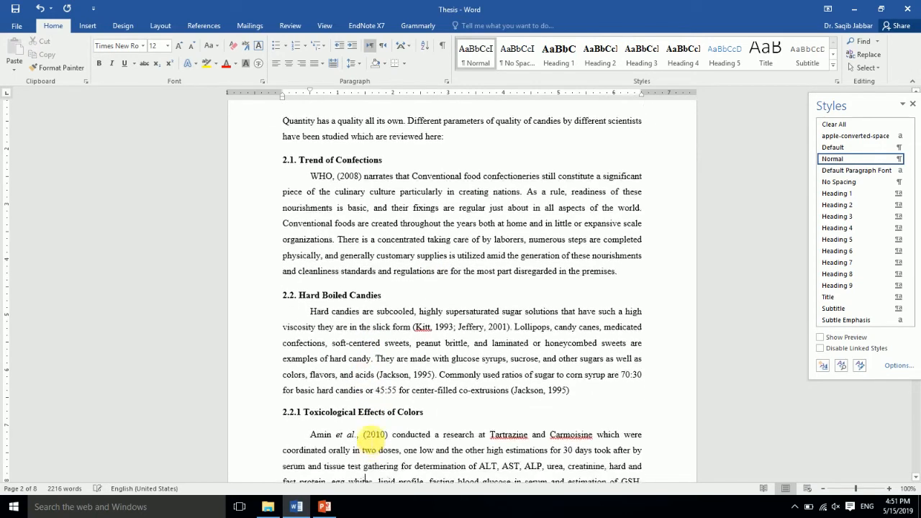
left_click_drag(287, 405, 426, 406)
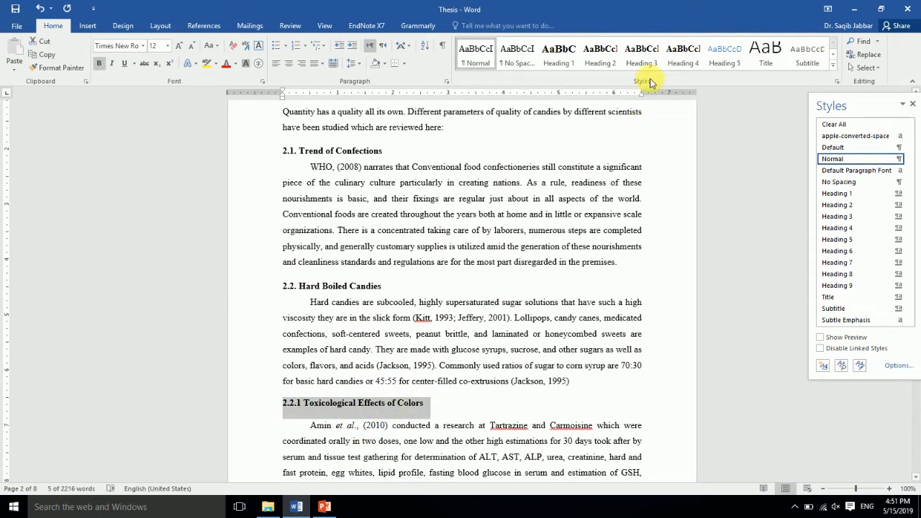
left_click(641, 56)
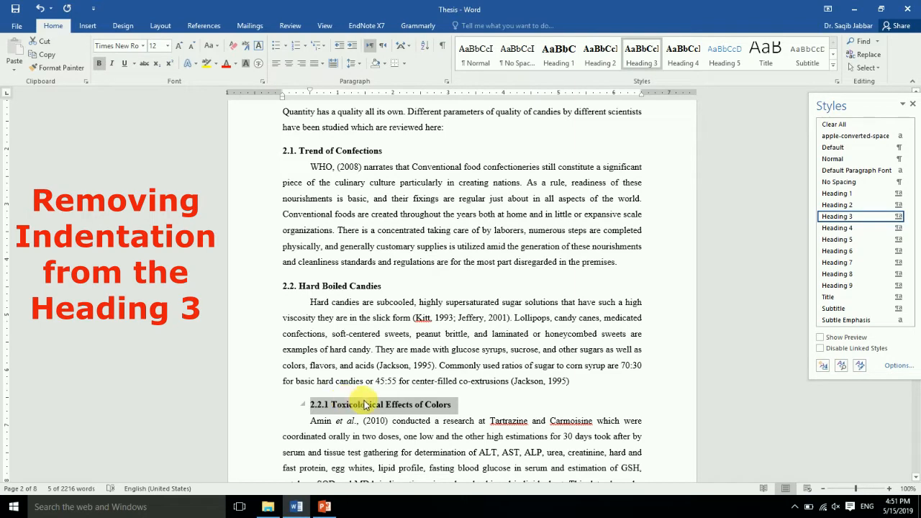
- Modify the Heading 3 style's paragraph format, setting its special indentation to (none)
right_click(641, 56)
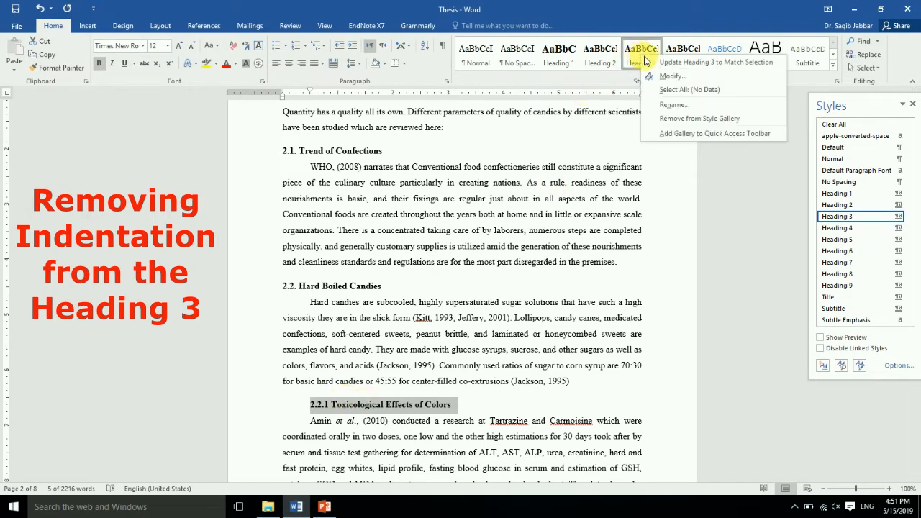
left_click(662, 77)
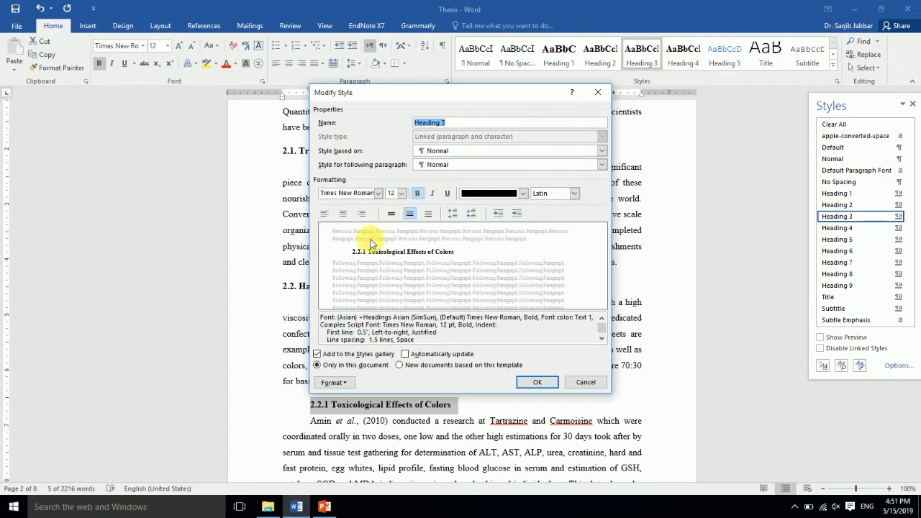
left_click(349, 384)
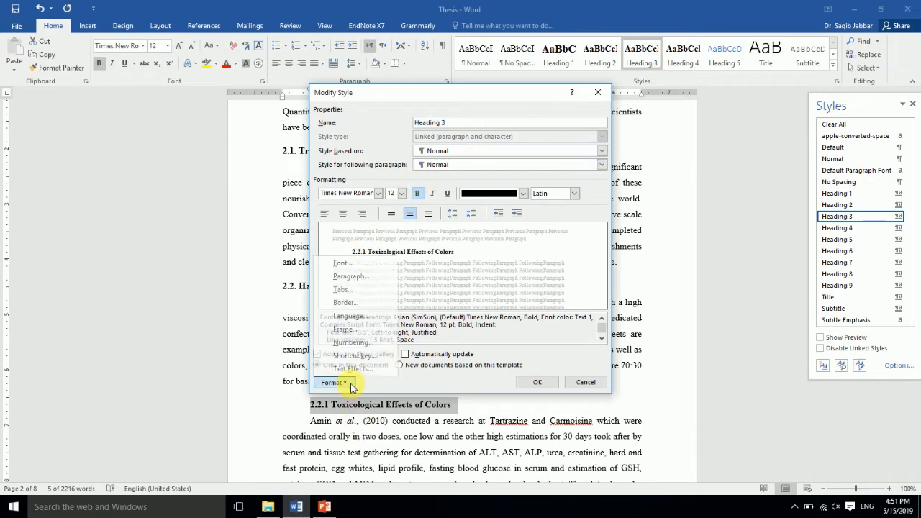
left_click(351, 276)
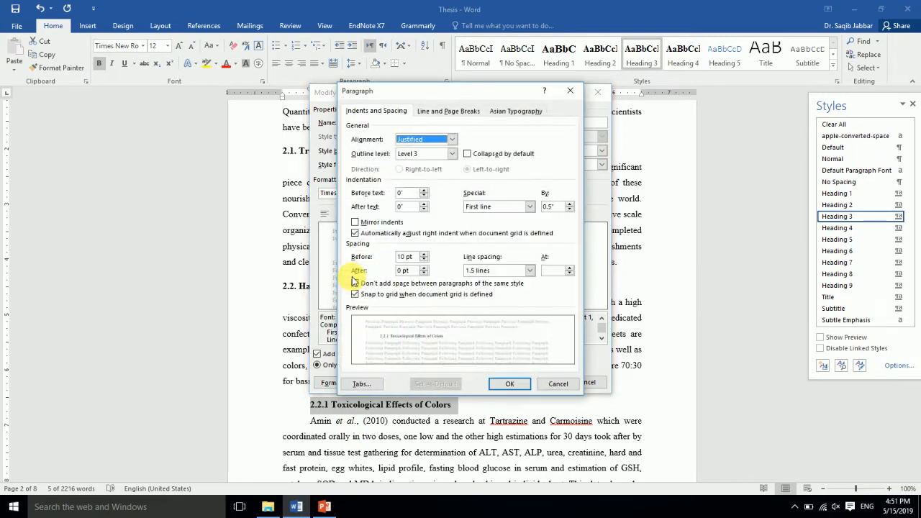
left_click(528, 207)
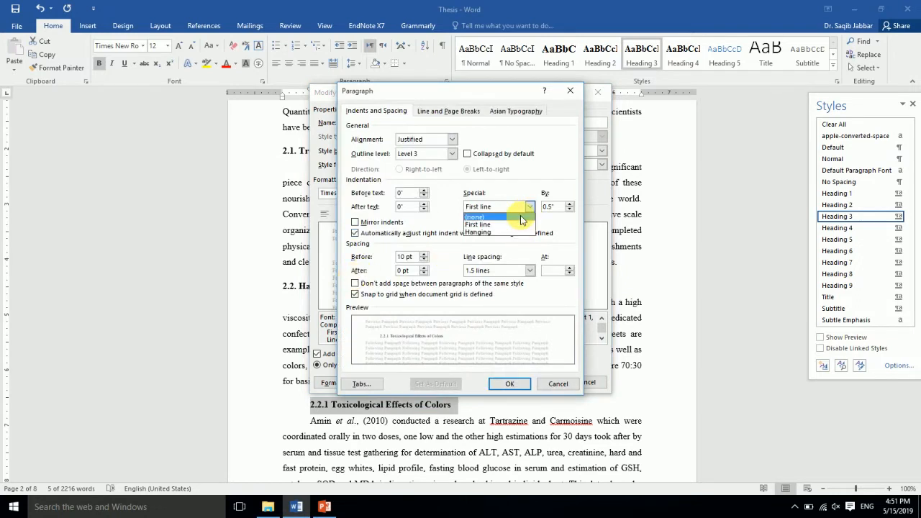
left_click(524, 215)
left_click(507, 385)
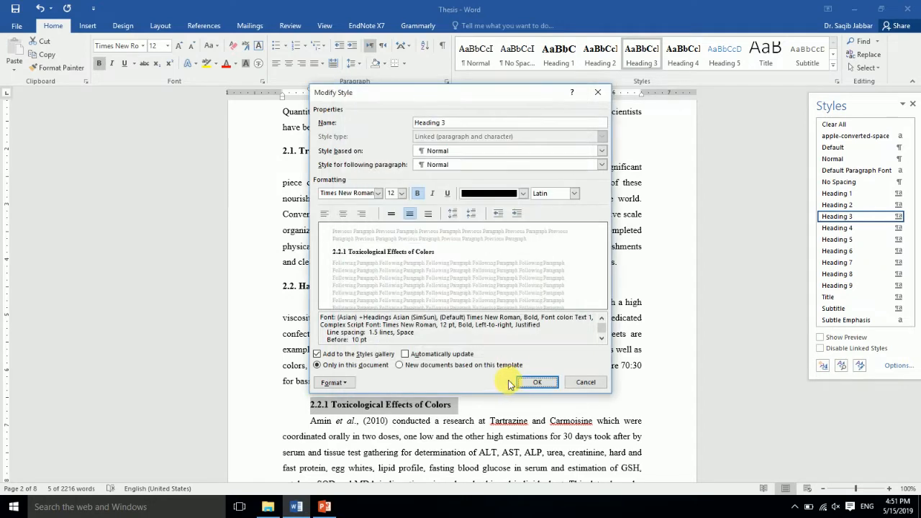
left_click(526, 387)
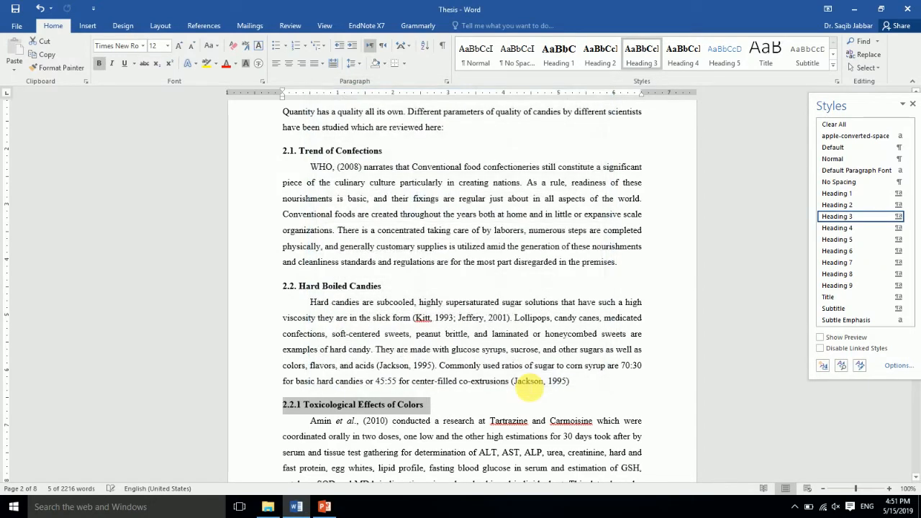
left_click(469, 405)
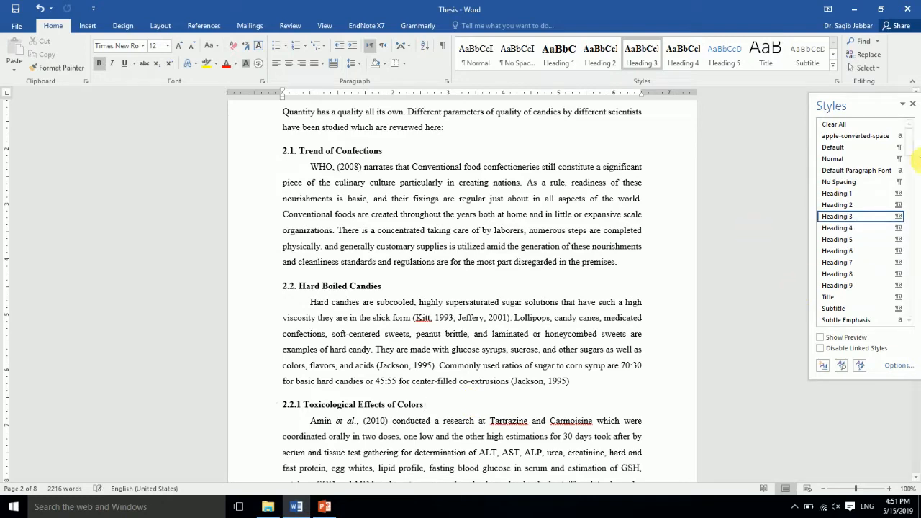
- Apply the Heading 3 style to the "2.2.2 Cytotoxicity and Carcinogenic Effects" heading
left_click(564, 349)
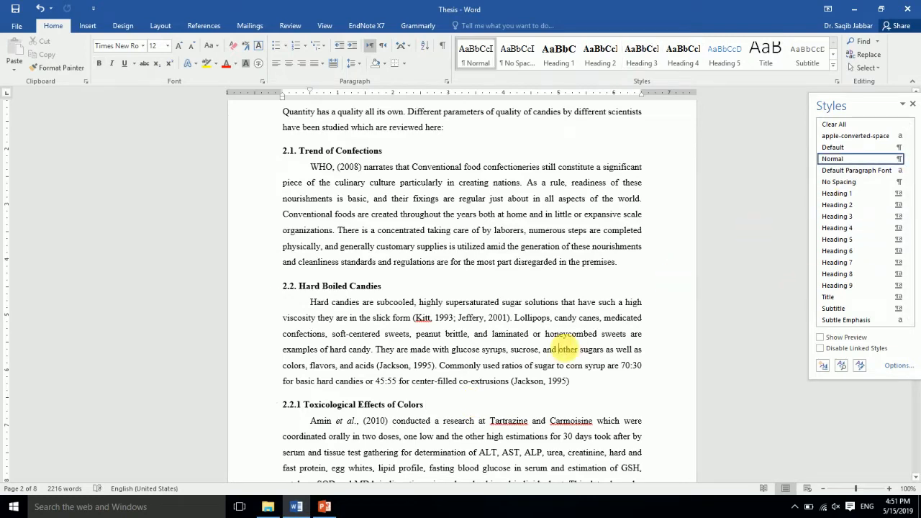
scroll(565, 349, "down", 7)
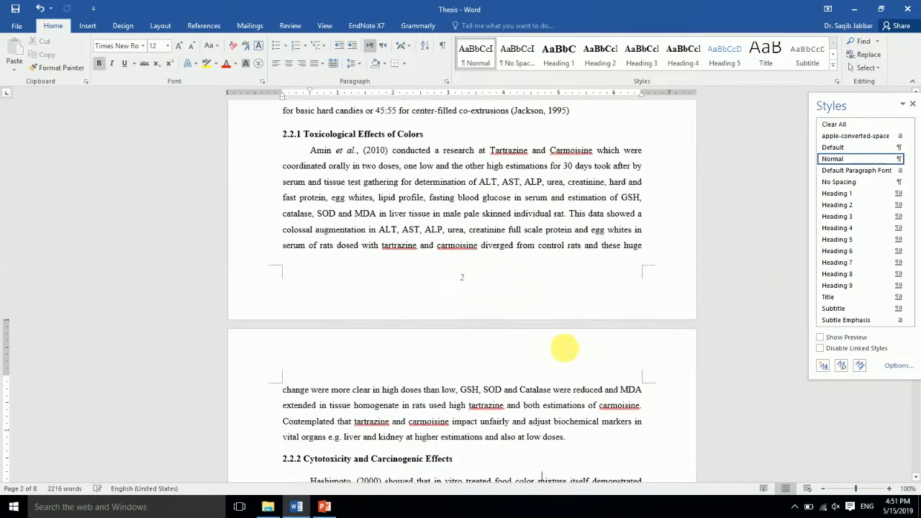
left_click_drag(285, 425, 454, 423)
left_click(633, 52)
left_click(353, 436)
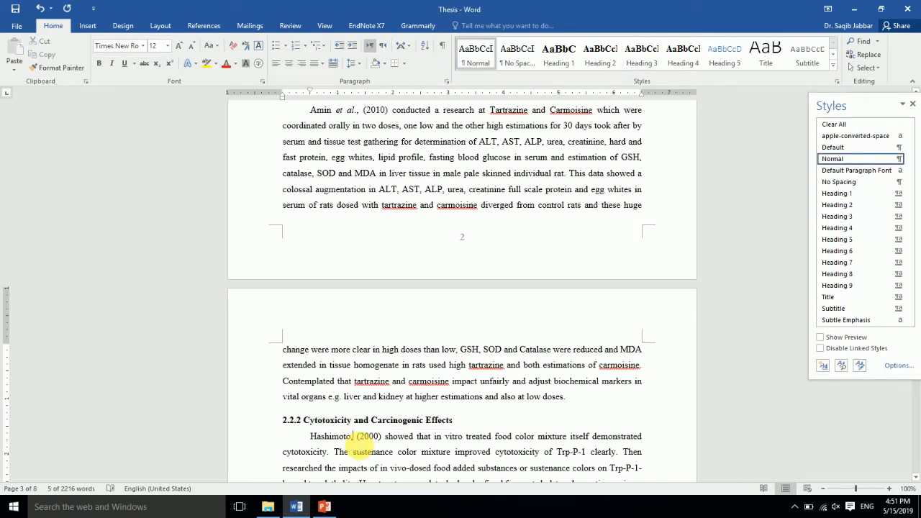
- Apply the Heading 3 style to the "2.2.3 Psychological disturbances" heading
scroll(352, 437, "down", 5)
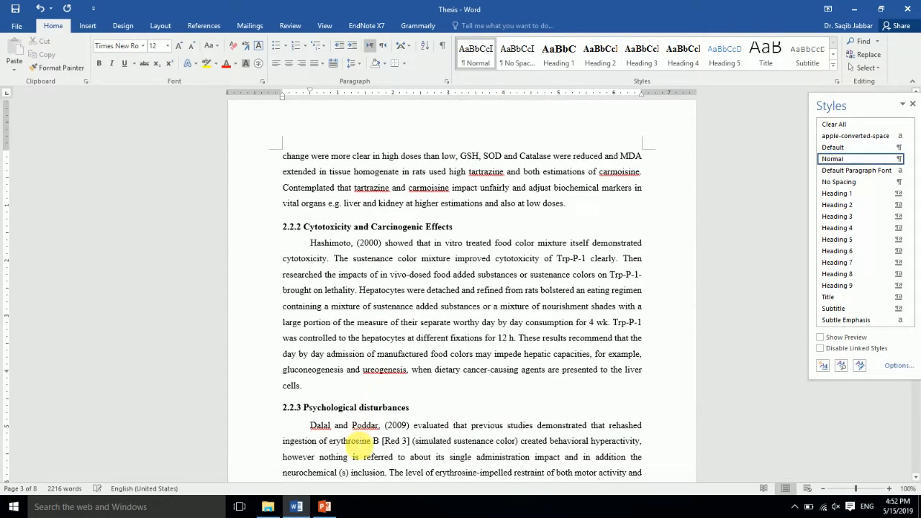
left_click_drag(283, 408, 413, 408)
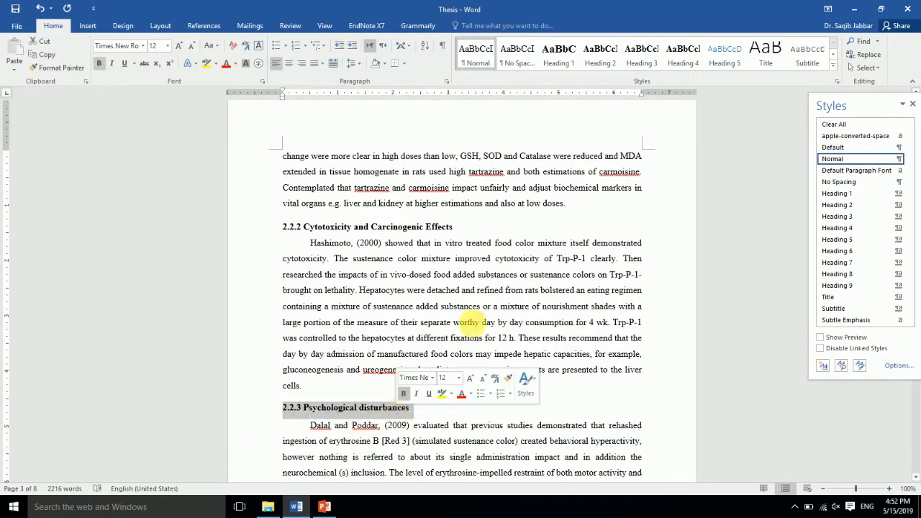
left_click(629, 63)
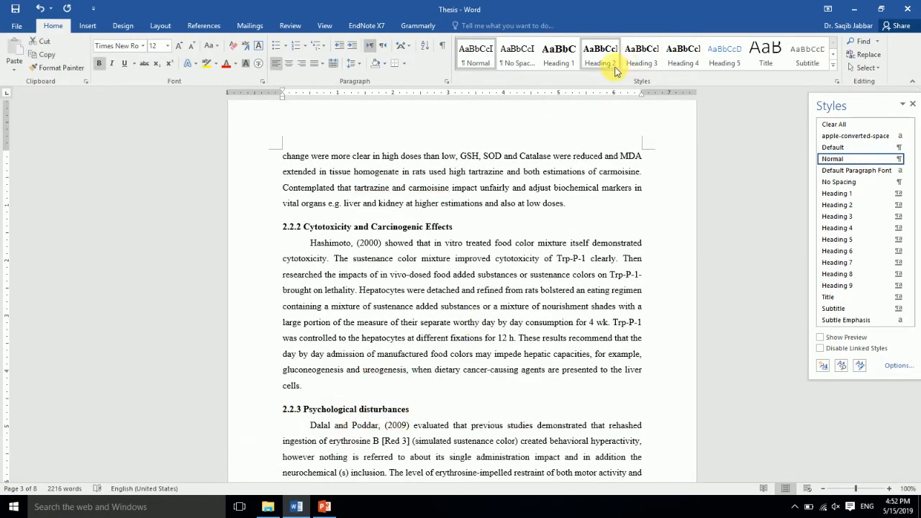
left_click(301, 426)
- Apply the Heading 4 style to the "2.2.3.1 Physiological Effects" heading
scroll(319, 429, "down", 1)
scroll(318, 430, "down", 5)
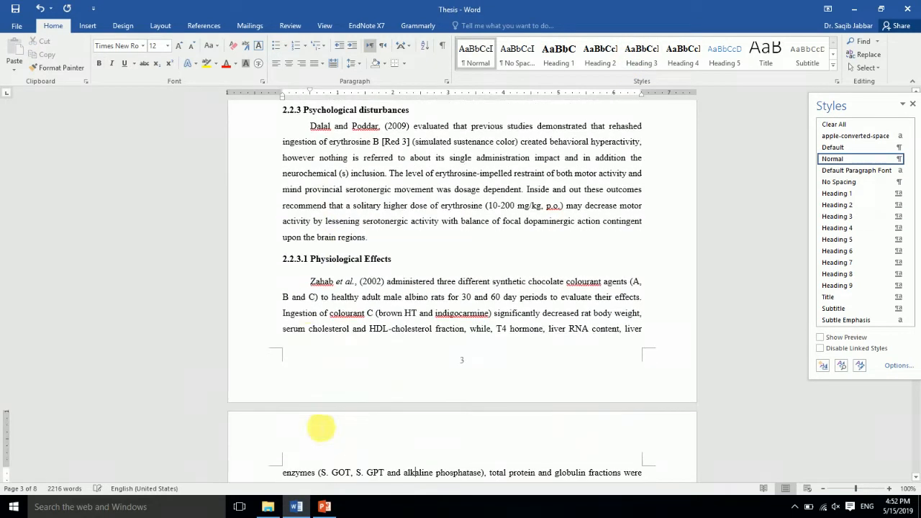
left_click(286, 270)
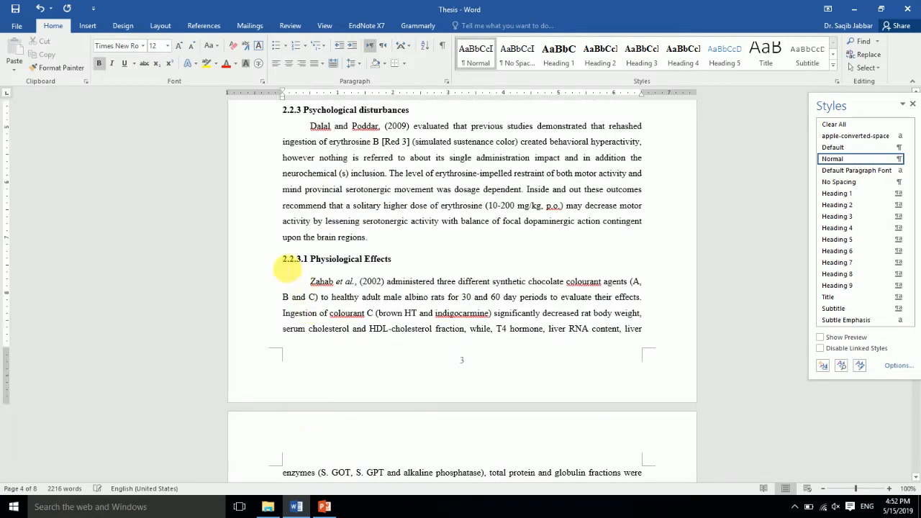
left_click_drag(295, 267, 397, 260)
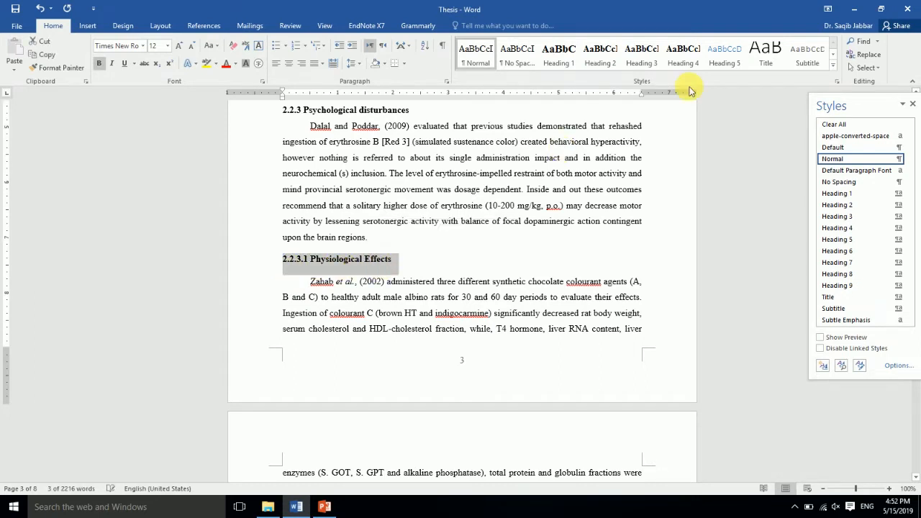
left_click(683, 52)
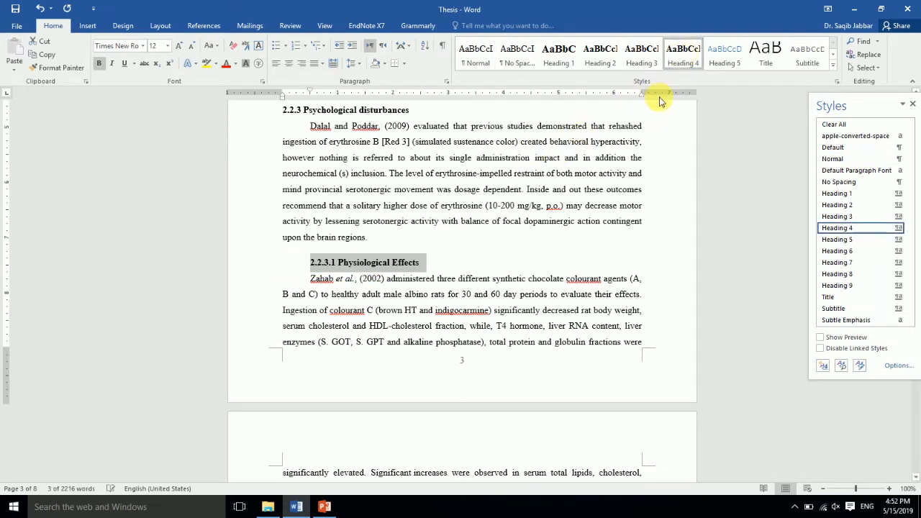
- Modify the Heading 4 style's paragraph format, setting its special indentation to (none)
right_click(683, 59)
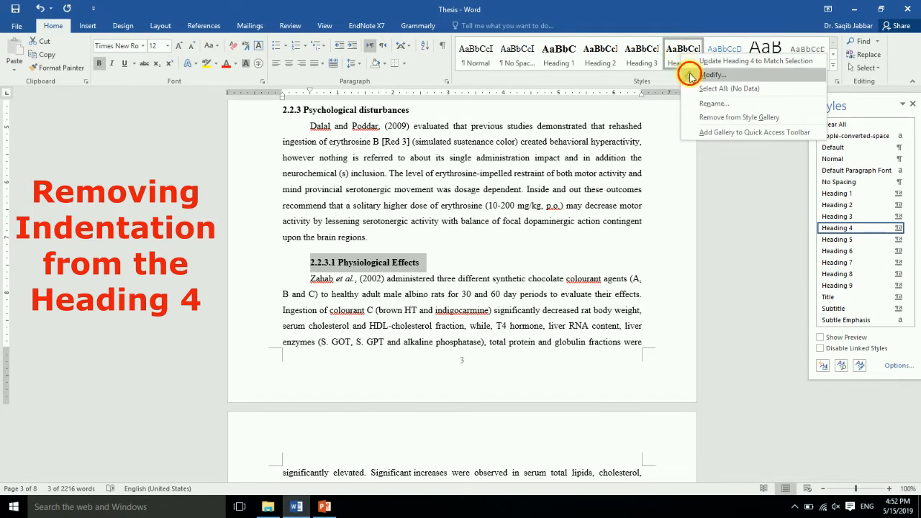
left_click(692, 74)
left_click(336, 383)
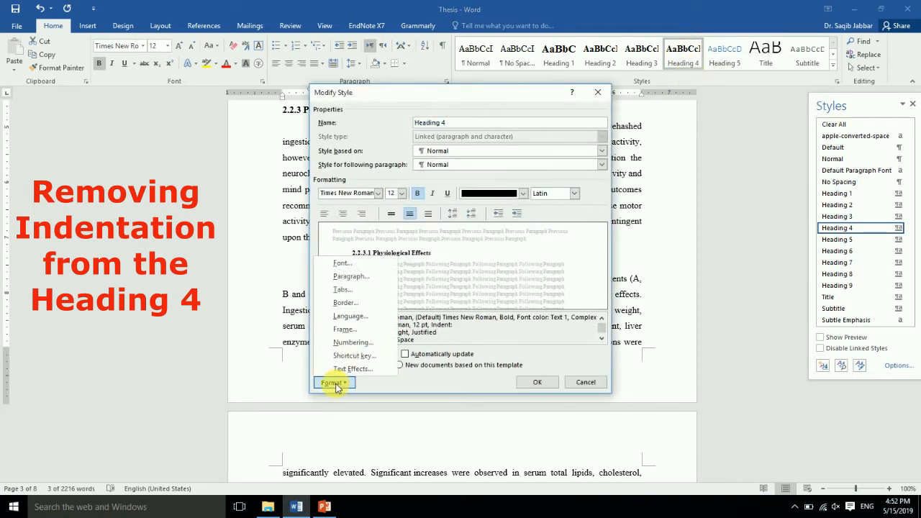
left_click(343, 280)
left_click(496, 209)
left_click(495, 216)
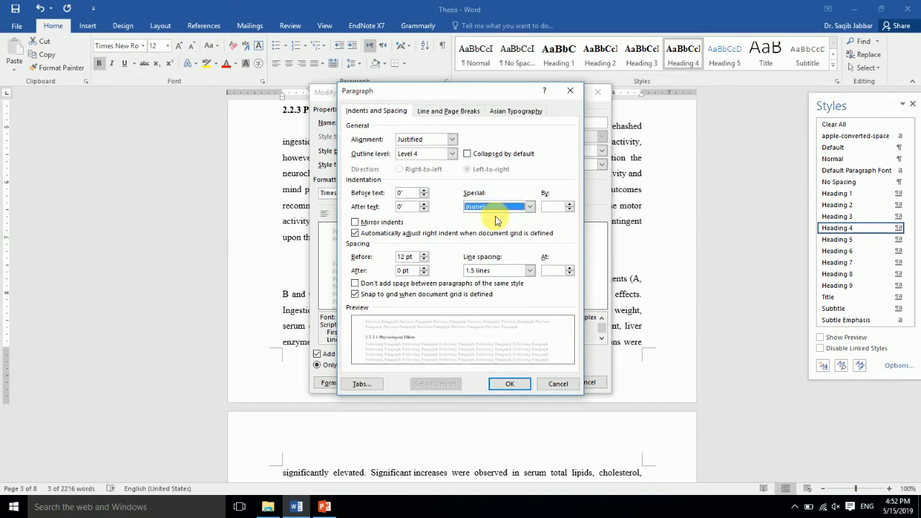
left_click(510, 383)
left_click(530, 381)
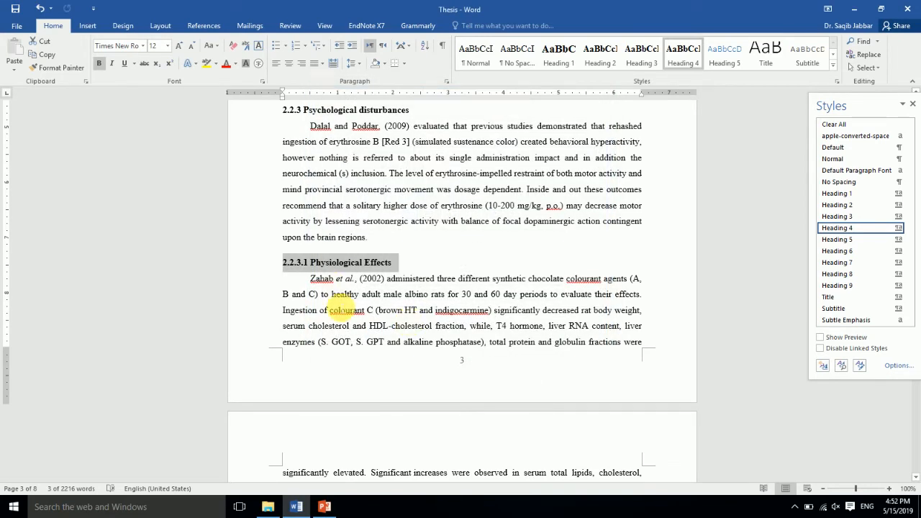
- Apply the Heading 4 style to the "2.2.3.2 Immunological Changes Due to Color" heading
left_click(336, 469)
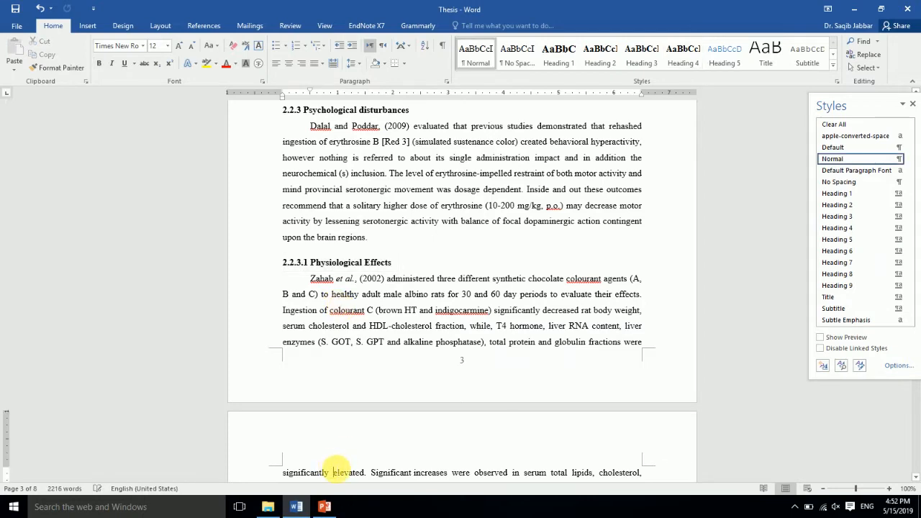
scroll(332, 468, "down", 4)
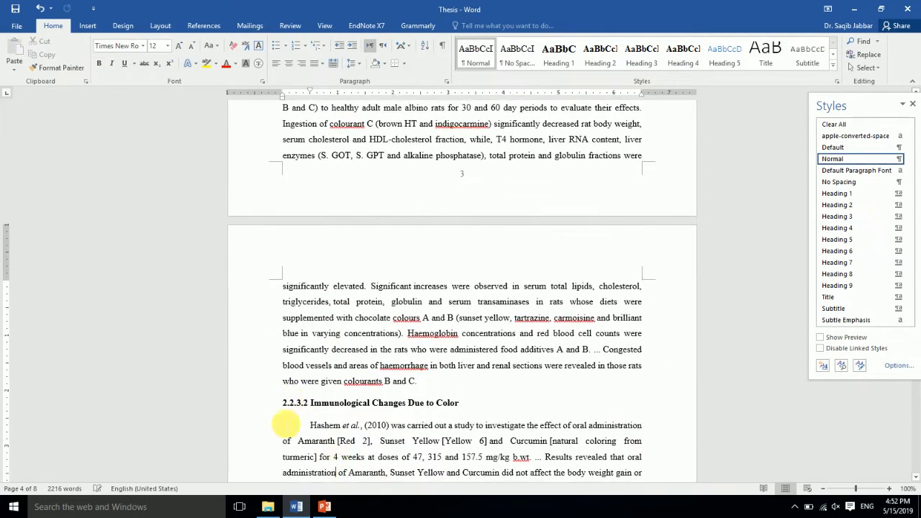
left_click_drag(283, 403, 460, 406)
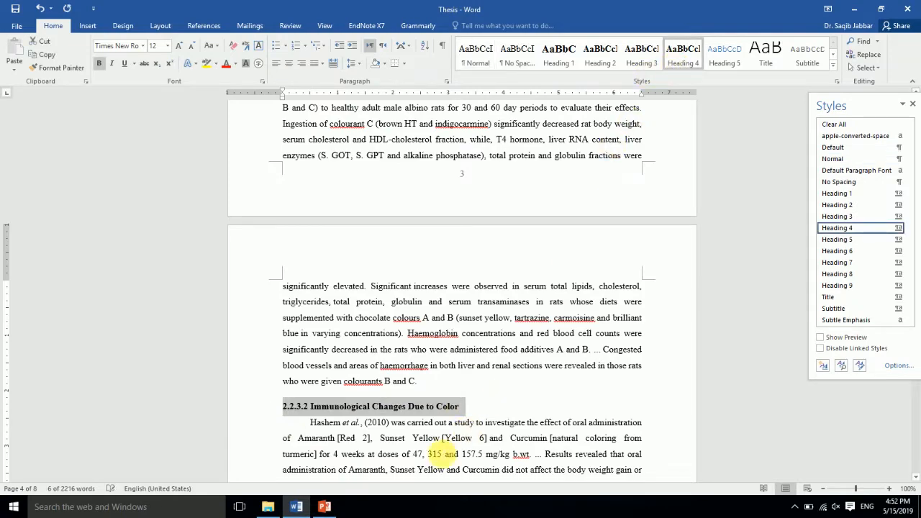
left_click(439, 453)
- Apply the Heading 1 style to the "CHAPTER 3" and "MATERIALS AND METHODS" lines
scroll(437, 452, "down", 3)
scroll(438, 452, "down", 12)
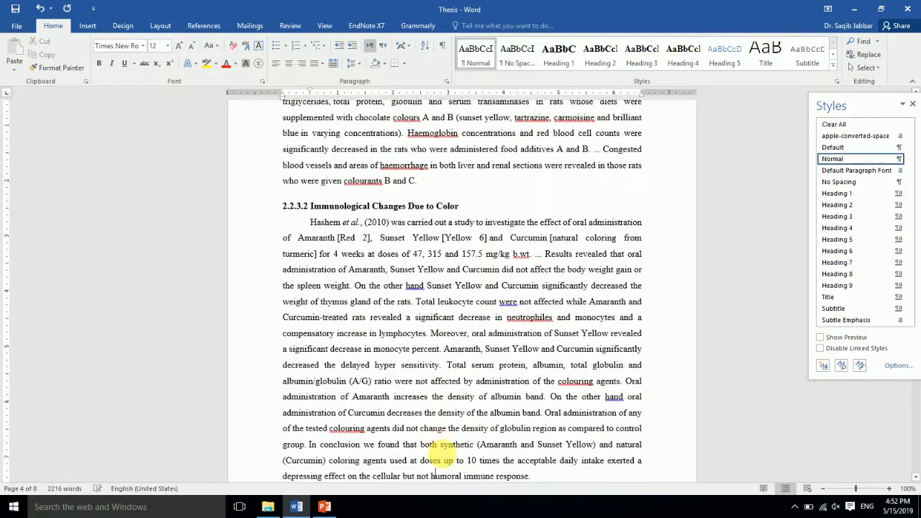
scroll(441, 448, "down", 1)
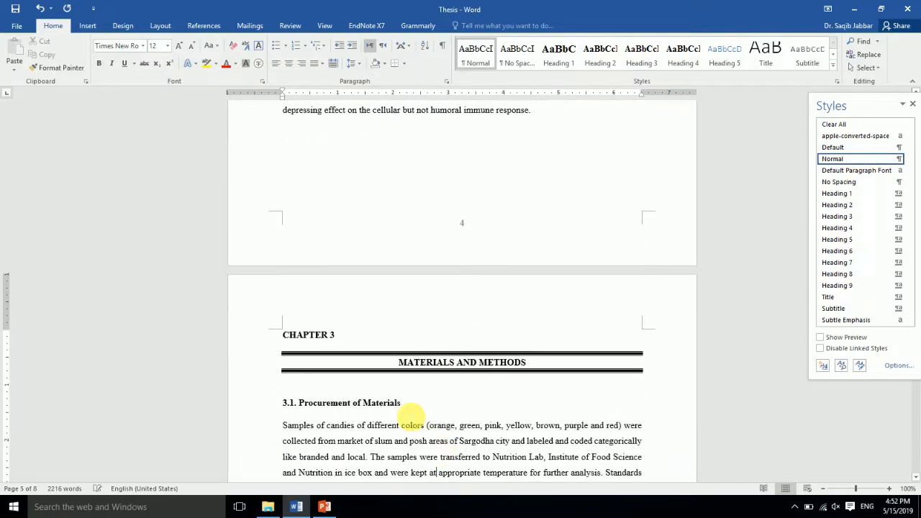
left_click_drag(283, 335, 524, 367)
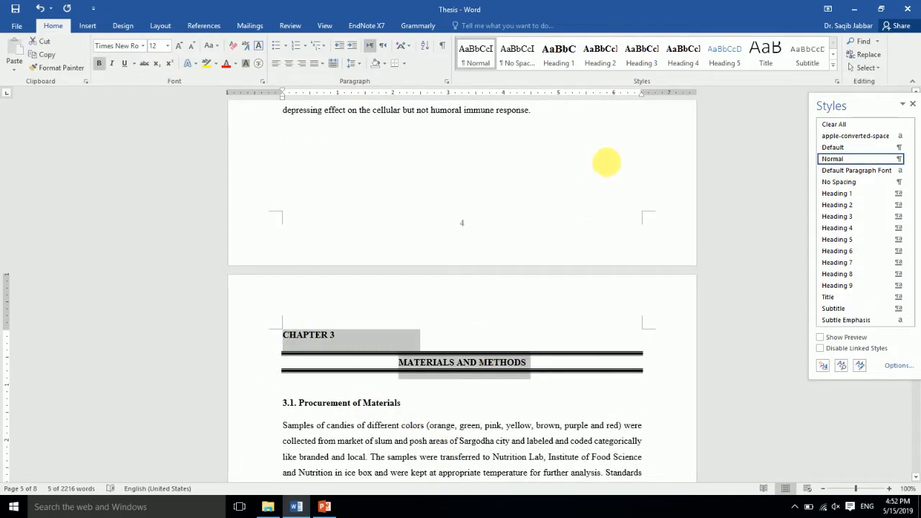
left_click(558, 64)
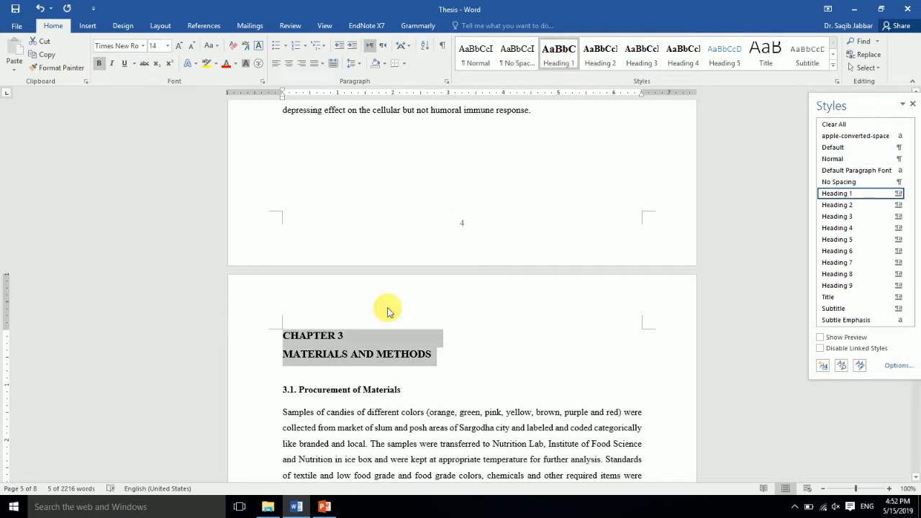
- Center the "MATERIALS AND METHODS" title and add bottom and top borders to it
left_click(357, 357)
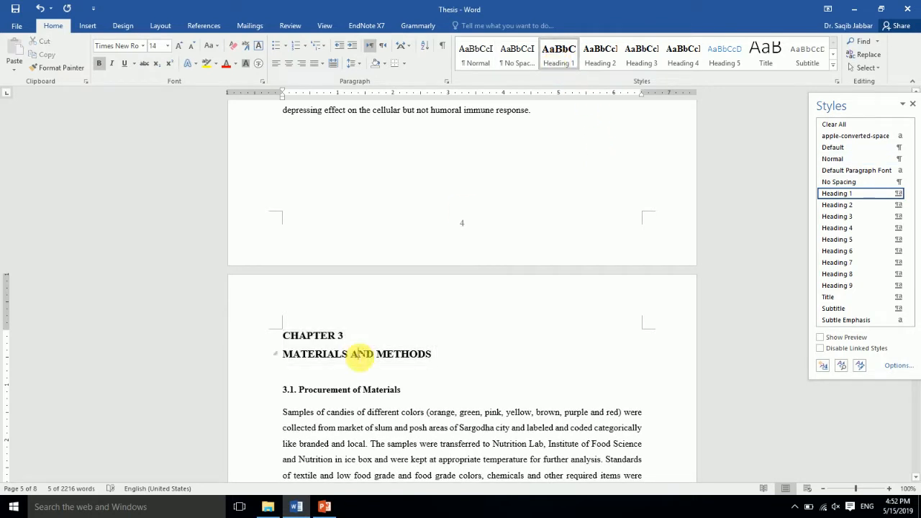
left_click(289, 64)
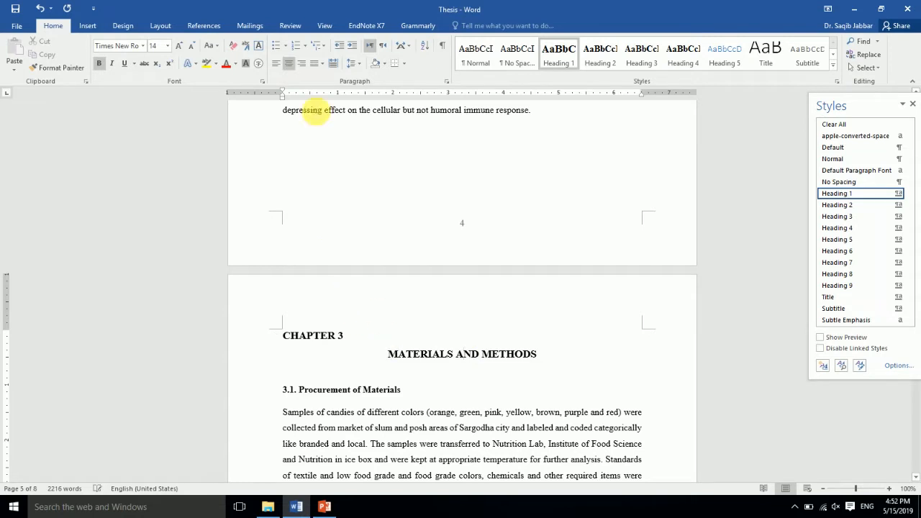
left_click(397, 69)
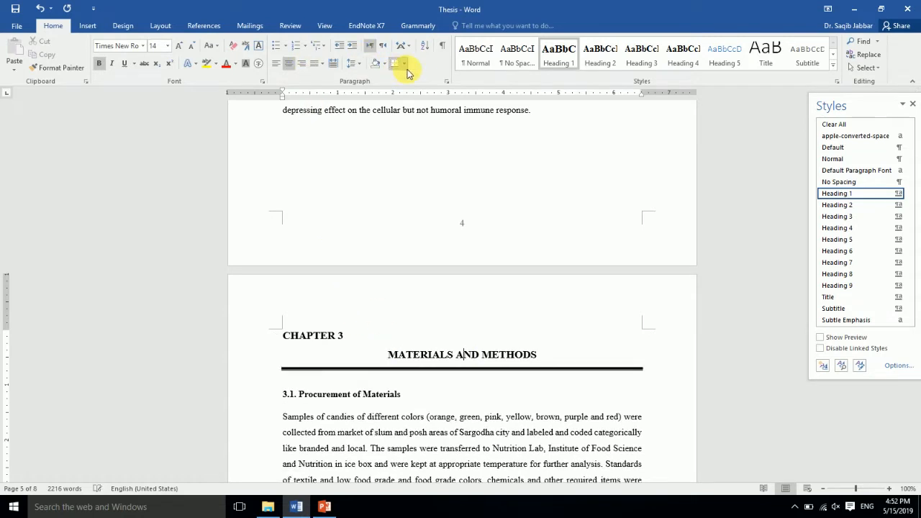
left_click(405, 66)
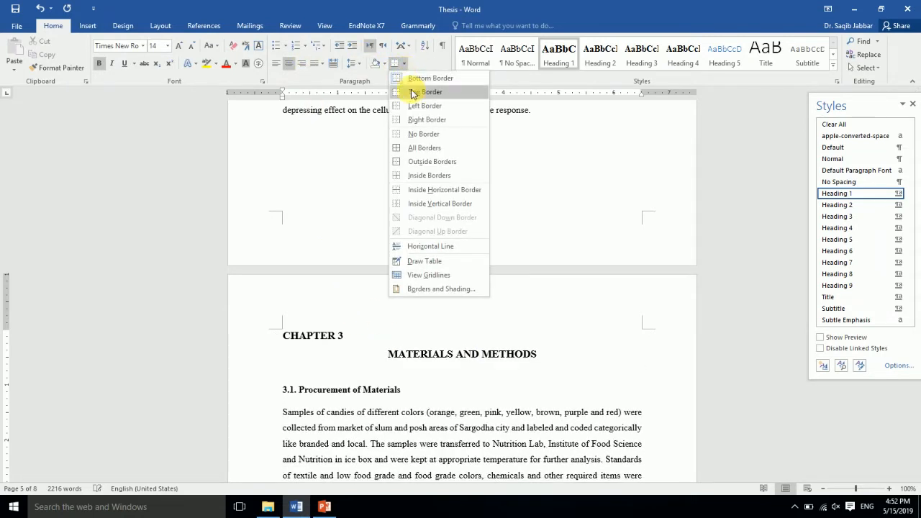
left_click(413, 92)
left_click(405, 62)
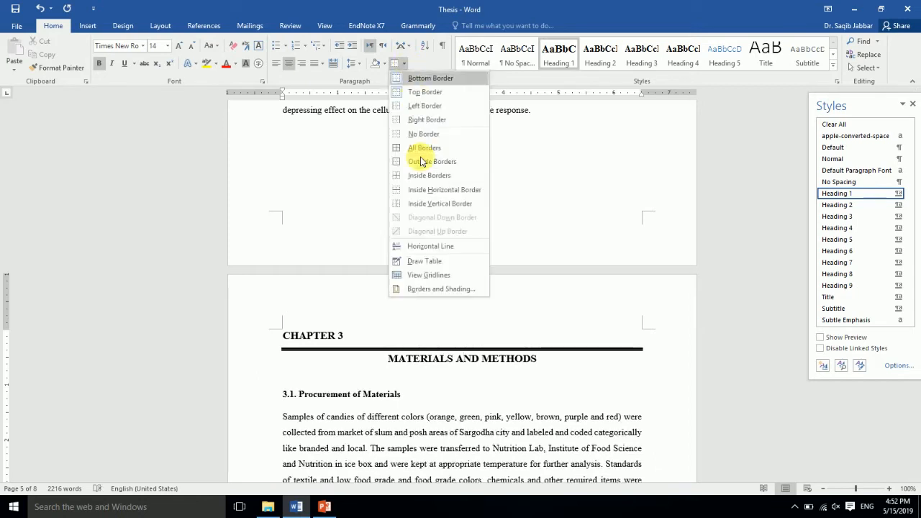
left_click(424, 290)
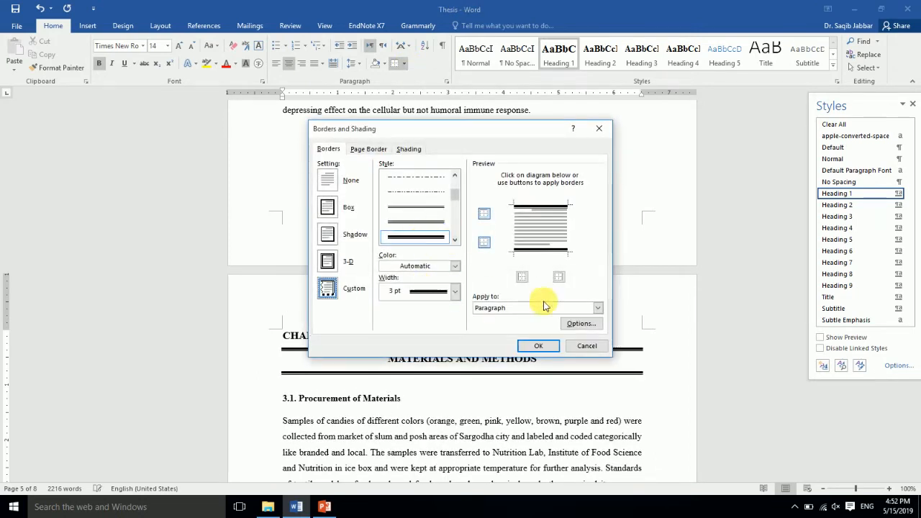
left_click(587, 346)
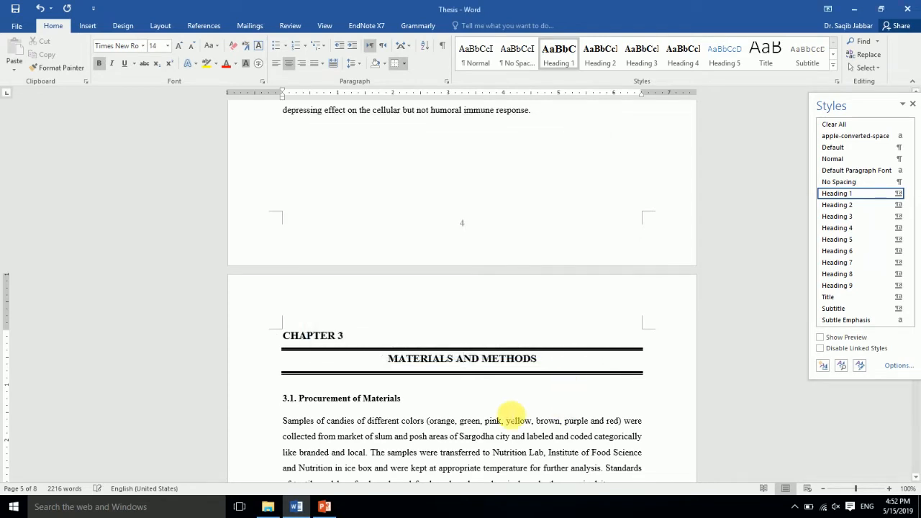
left_click(507, 420)
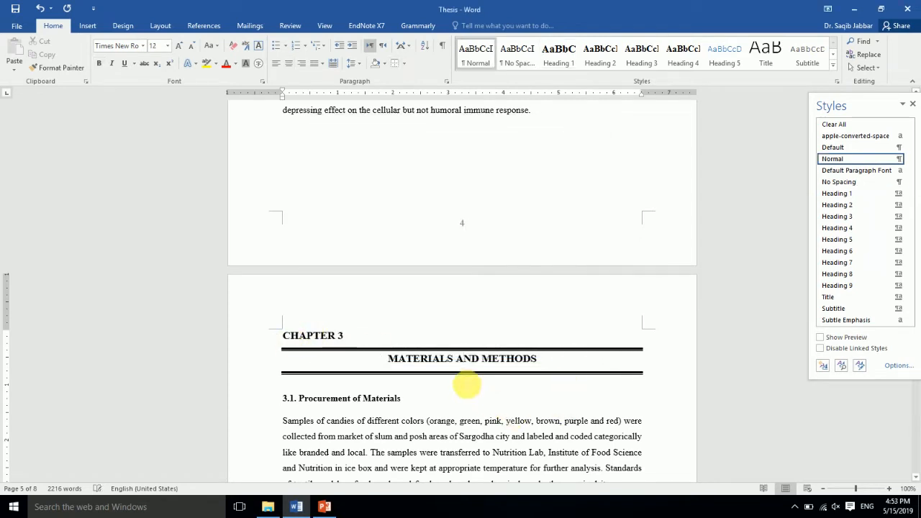
left_click(455, 360)
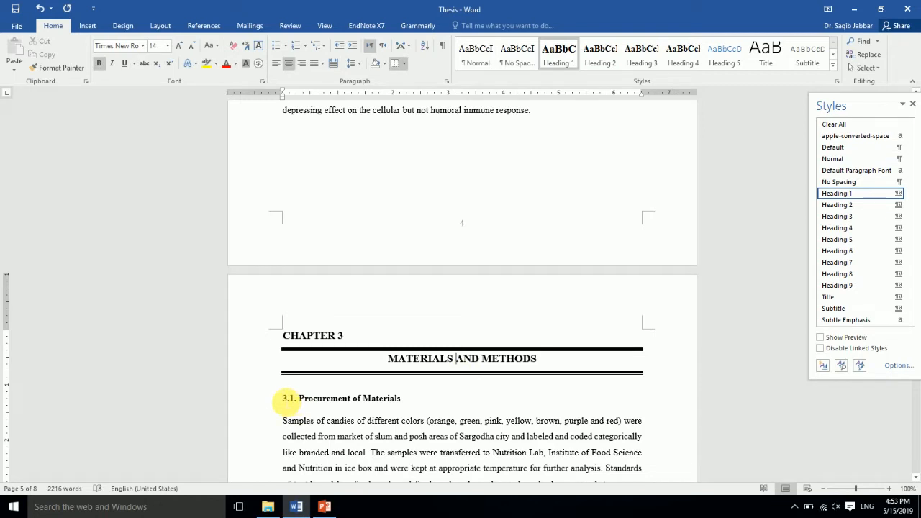
- Apply the Heading 2 style to the "3.1. Procurement of Materials" and "3.2. Physico-Chemical Analysis" headings
left_click_drag(284, 399, 392, 401)
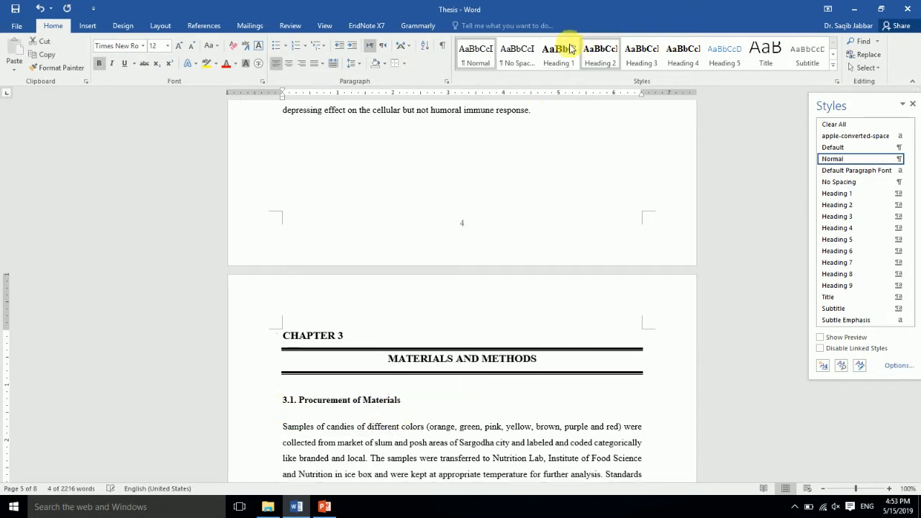
left_click(600, 52)
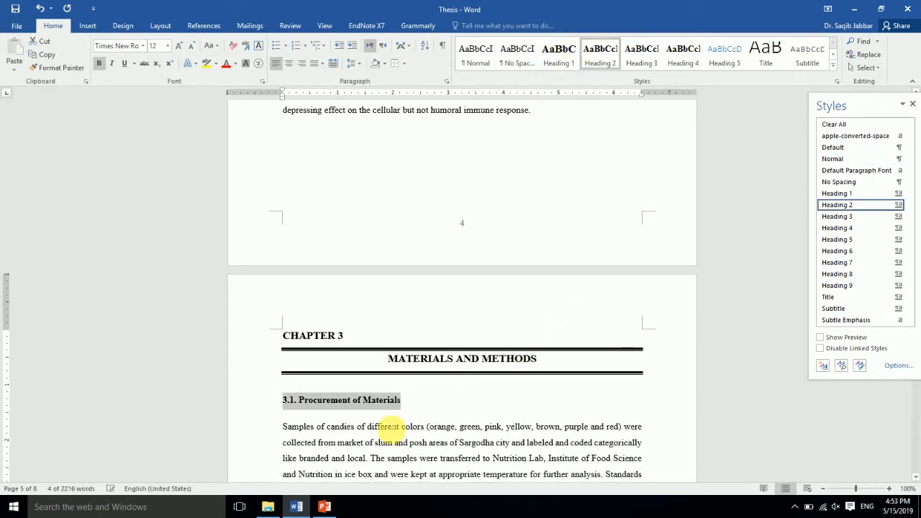
left_click(389, 430)
key("Down")
key("Down")
key("Down")
key("Down")
key("Down")
key("Down")
key("Down")
key("Down")
key("Down")
key("Down")
key("Down")
key("Down")
key("Down")
key("Down")
key("Down")
key("Down")
key("Down")
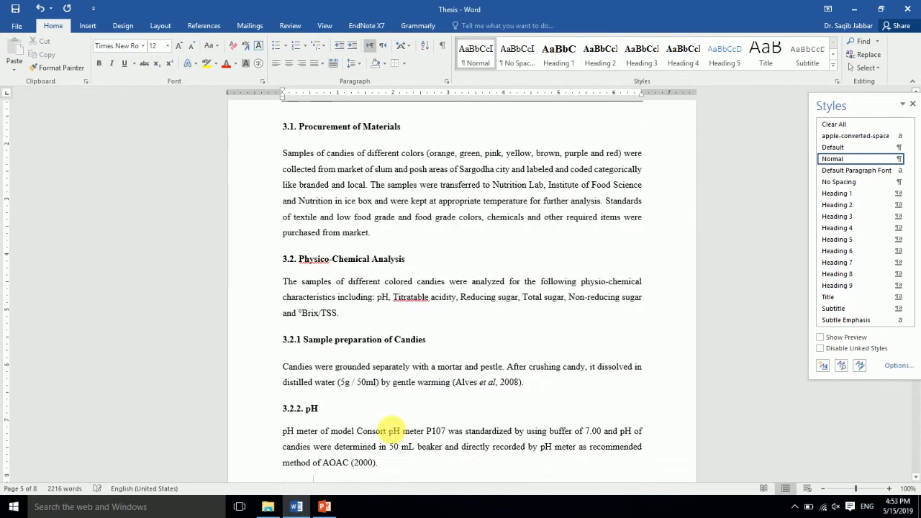
left_click_drag(283, 236, 405, 237)
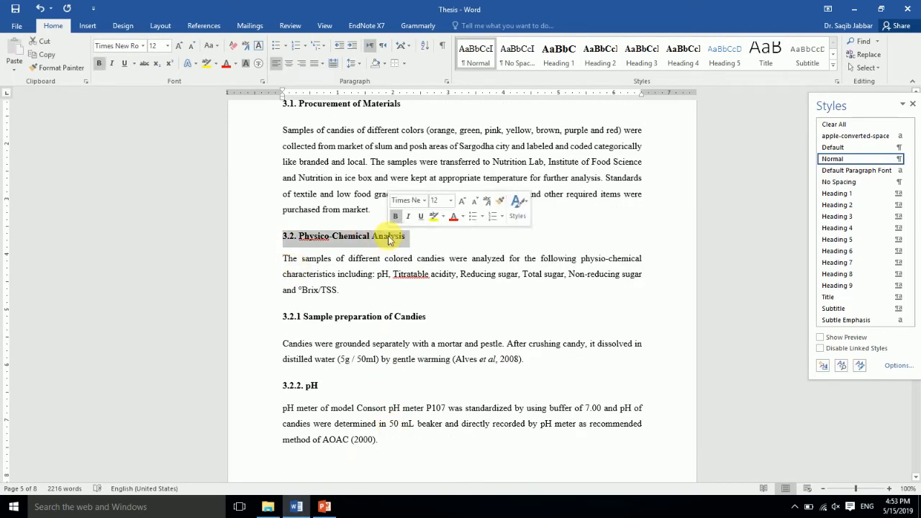
left_click(599, 51)
- Apply the Heading 3 style to the "3.2.1 Sample preparation of Candies" and "3.2.2. pH" headings
left_click_drag(283, 323, 425, 324)
left_click(639, 56)
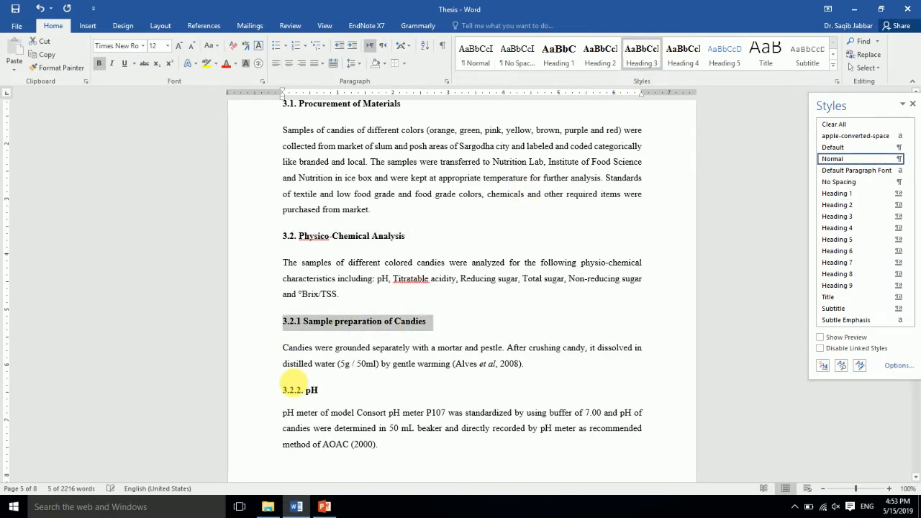
left_click(381, 333)
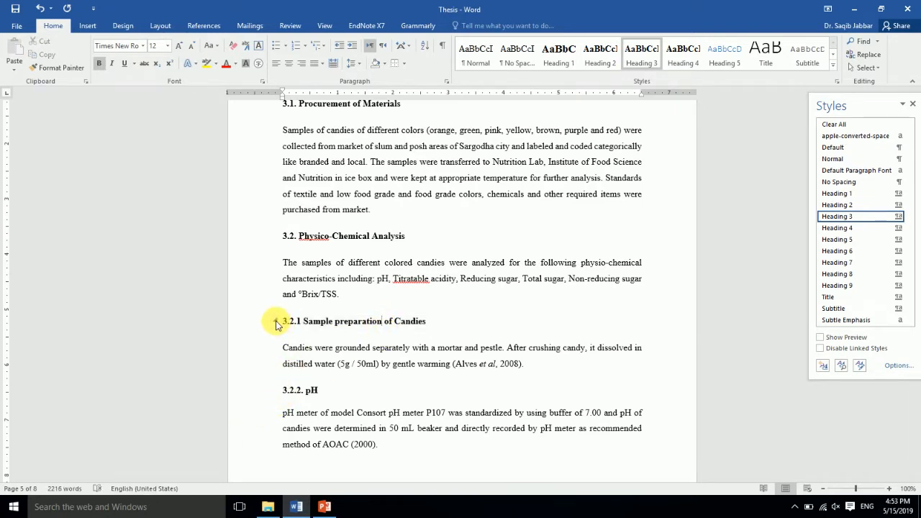
left_click_drag(281, 391, 323, 391)
left_click(641, 51)
left_click(461, 277)
- Insert a page break before "CHAPTER 4" so that the chapter starts on a new page
scroll(461, 277, "down", 5)
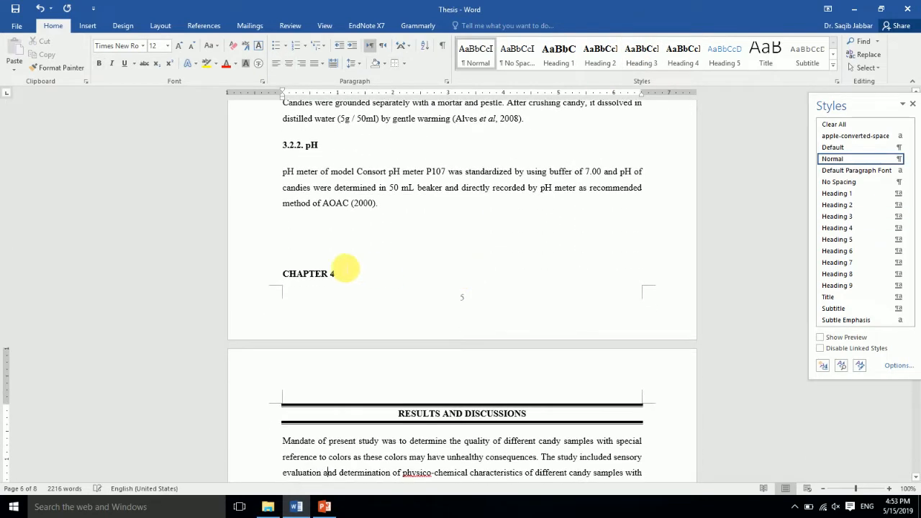
left_click(283, 274)
key("ctrl+Return")
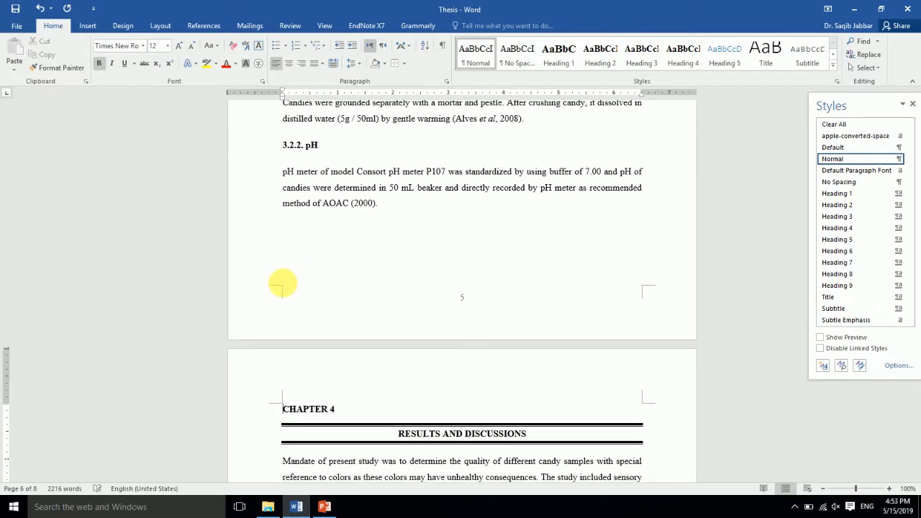
- Apply the Heading 1 style to the "CHAPTER 4" and "RESULTS AND DISCUSSIONS" lines, and center the "RESULTS AND DISCUSSIONS" title
left_click_drag(282, 408, 531, 432)
left_click(558, 54)
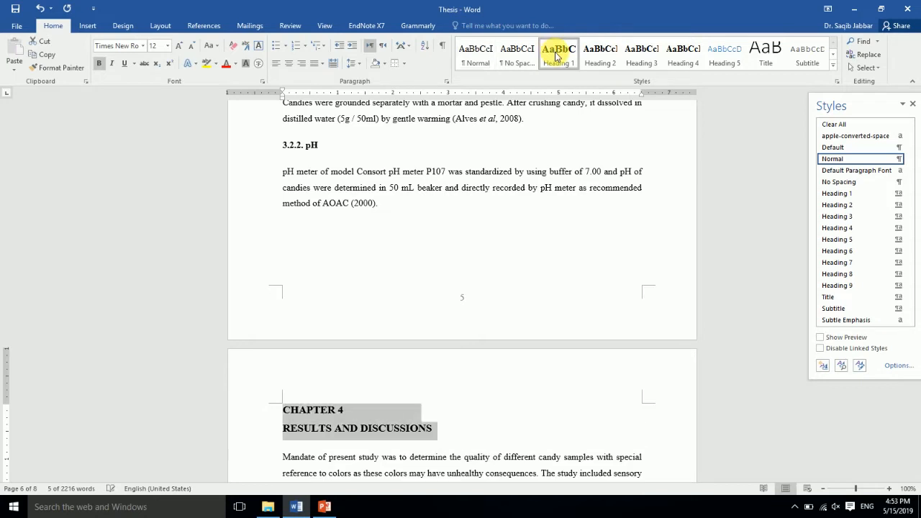
left_click(353, 428)
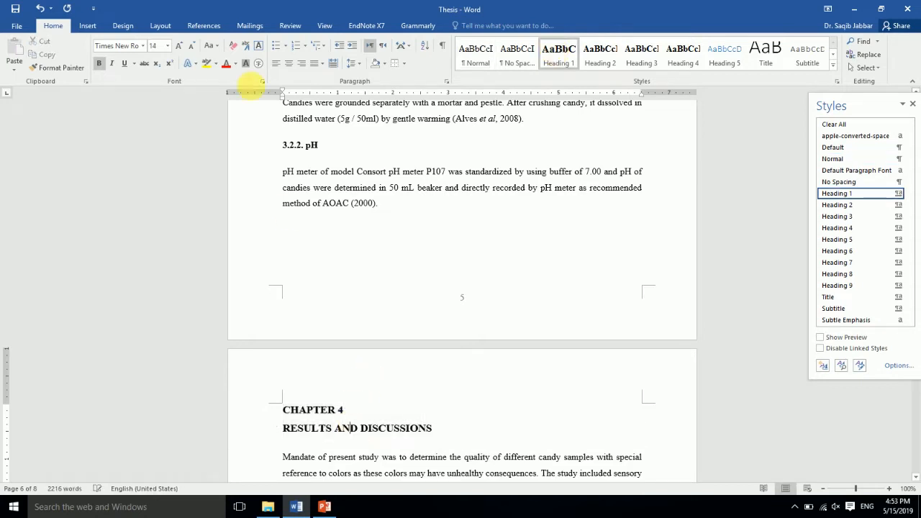
left_click(288, 66)
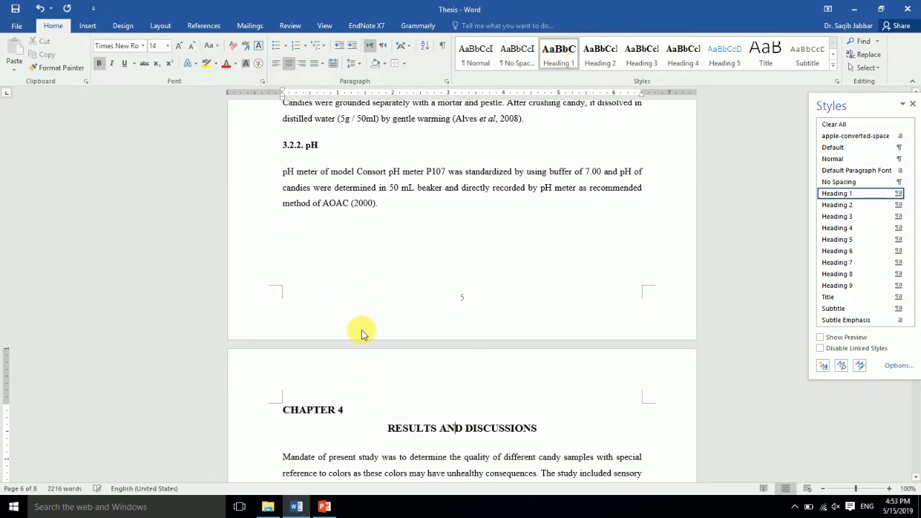
- Add top and bottom borders to the "RESULTS AND DISCUSSIONS" title
left_click(395, 63)
left_click(403, 65)
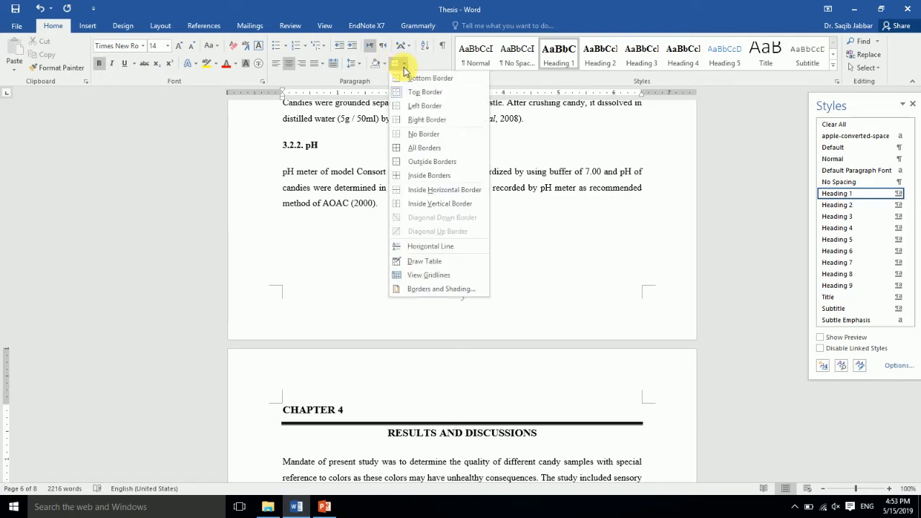
left_click(414, 79)
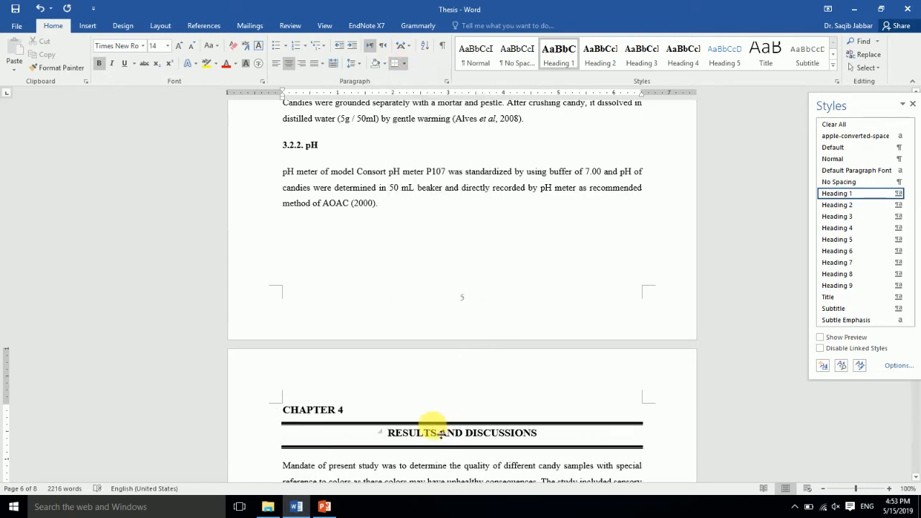
- Apply the Heading 2 style to the "4.1. Sensory Evaluation of Different Samples of Candies" heading
key("Down")
key("Down")
key("Down")
key("Down")
key("Down")
key("Down")
key("Down")
key("Down")
key("Down")
key("Down")
key("Down")
key("Down")
key("Down")
key("Down")
key("Down")
key("Down")
key("Down")
key("Down")
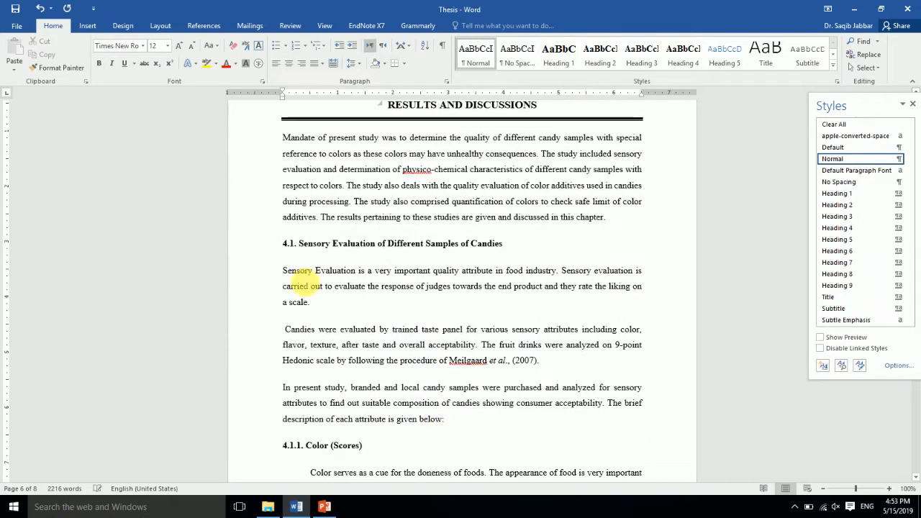
left_click_drag(285, 244, 509, 246)
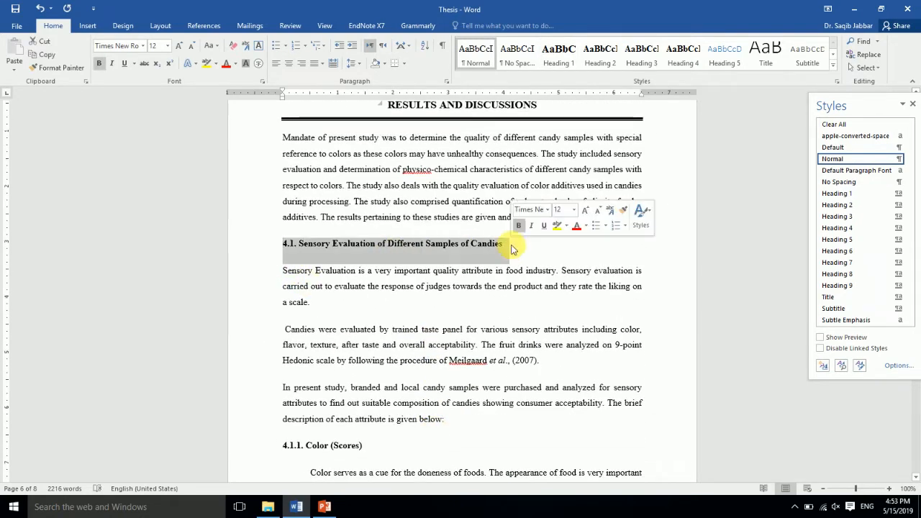
left_click(597, 57)
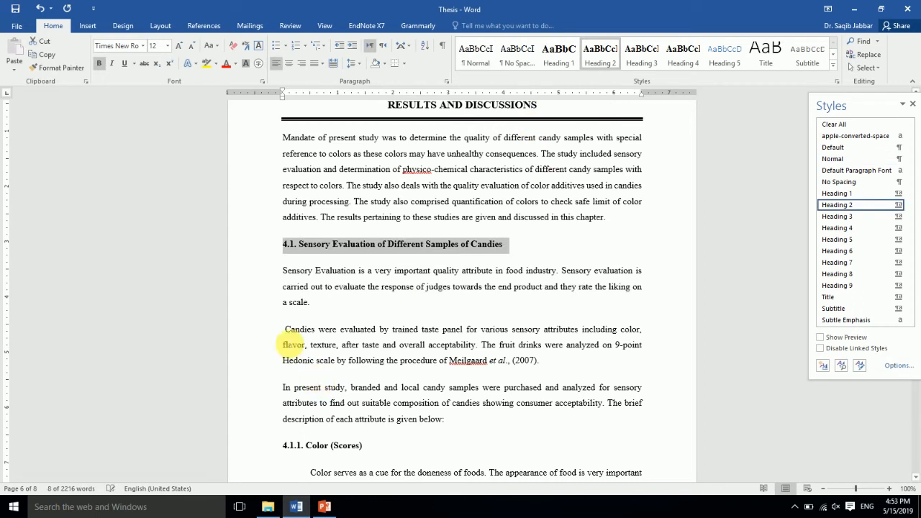
- Apply the Heading 3 style to the "4.1.1. Color (Scores)" heading
left_click_drag(285, 446, 364, 446)
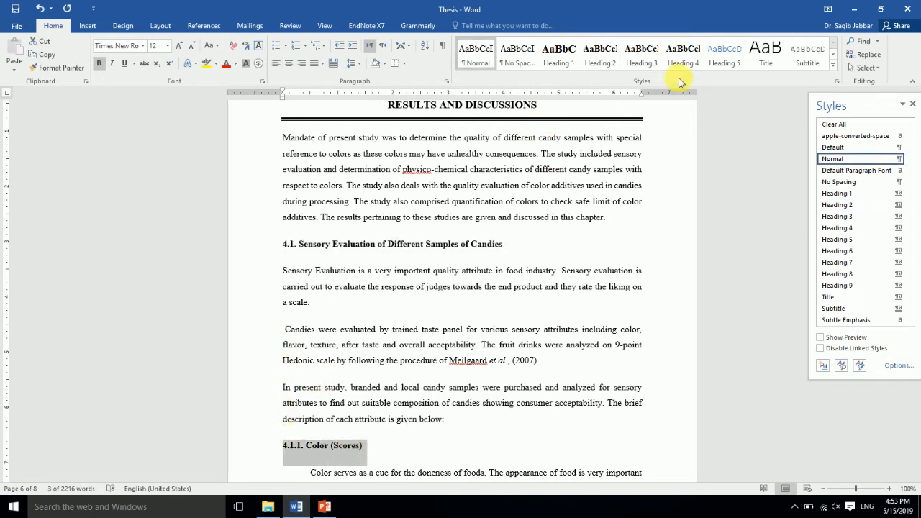
left_click(643, 57)
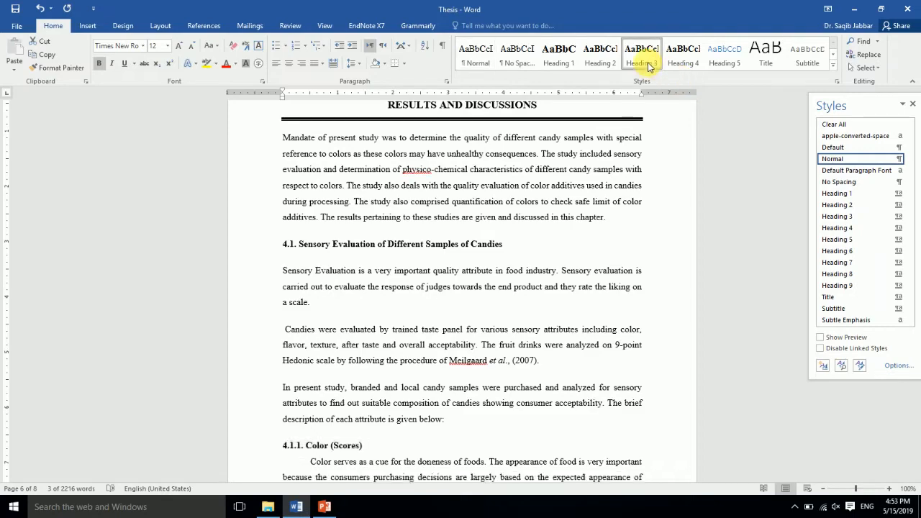
key("Down")
scroll(323, 387, "down", 8)
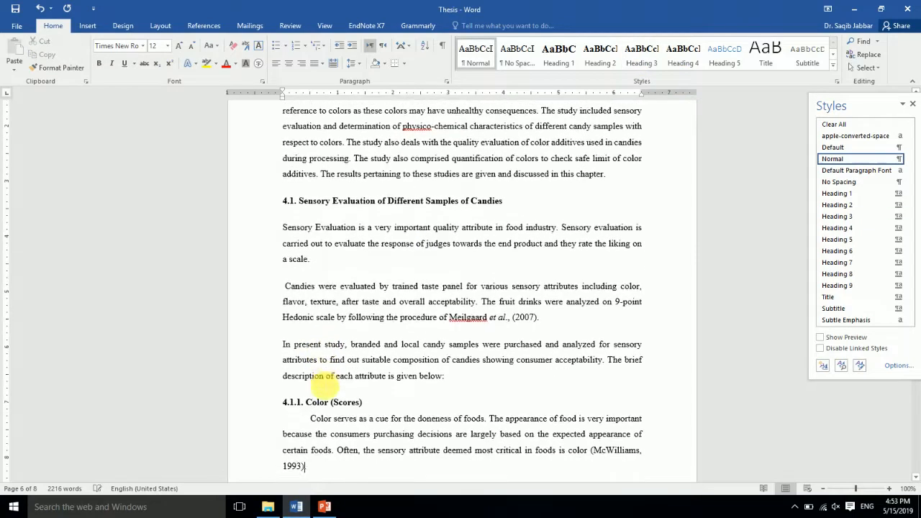
- Apply the Heading 1 style to the "SUMMARY" title and center it
key("Down")
key("Down")
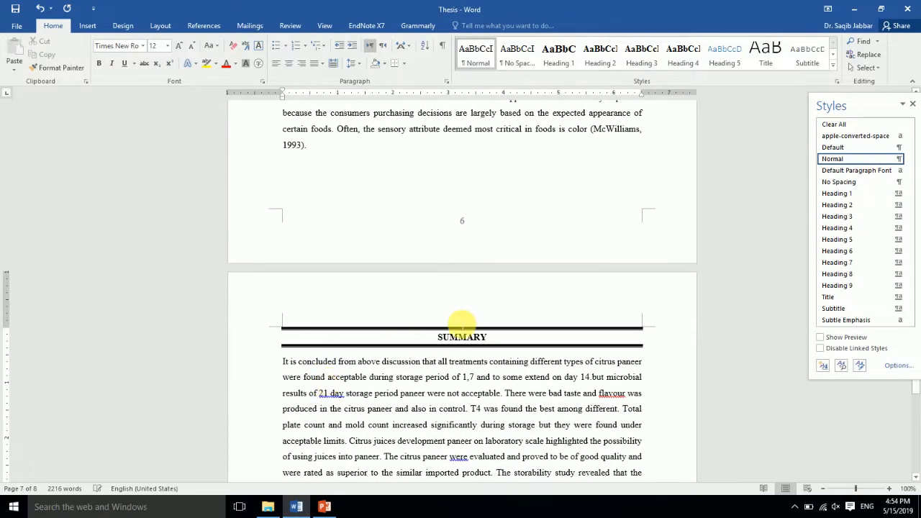
left_click_drag(434, 339, 487, 335)
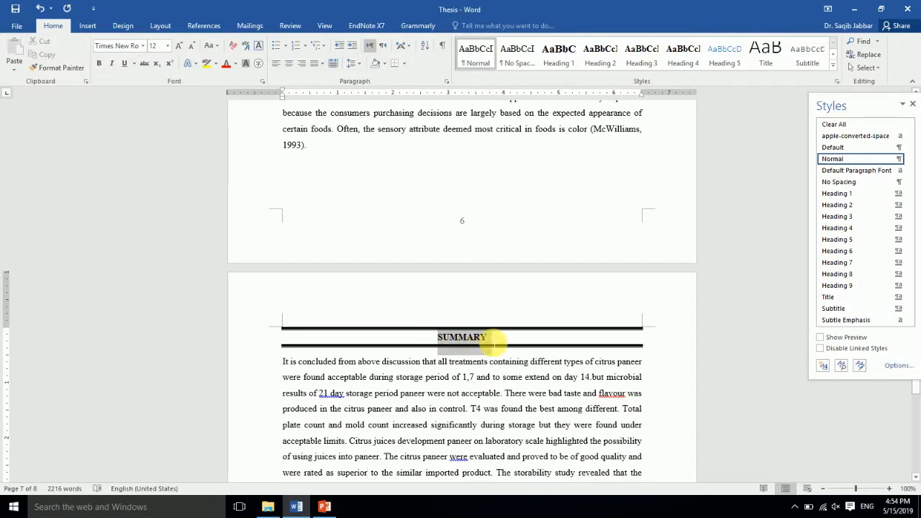
left_click(559, 57)
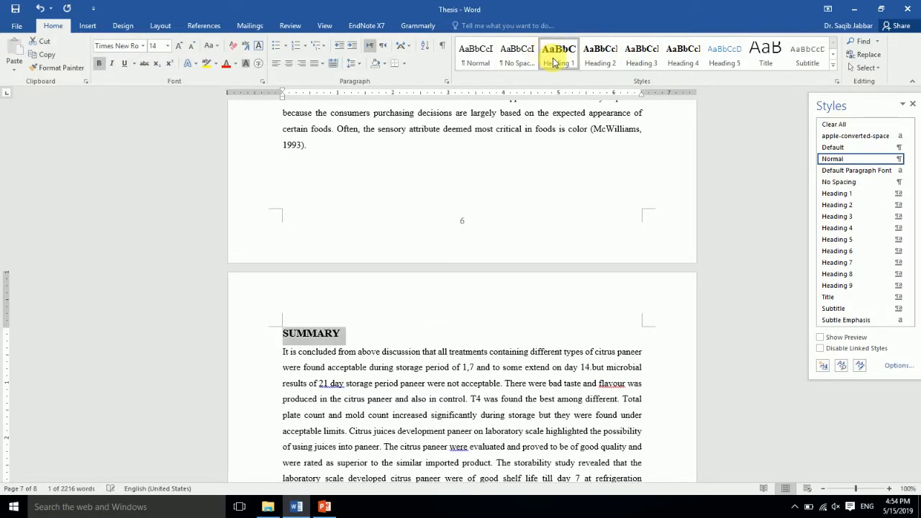
left_click(289, 63)
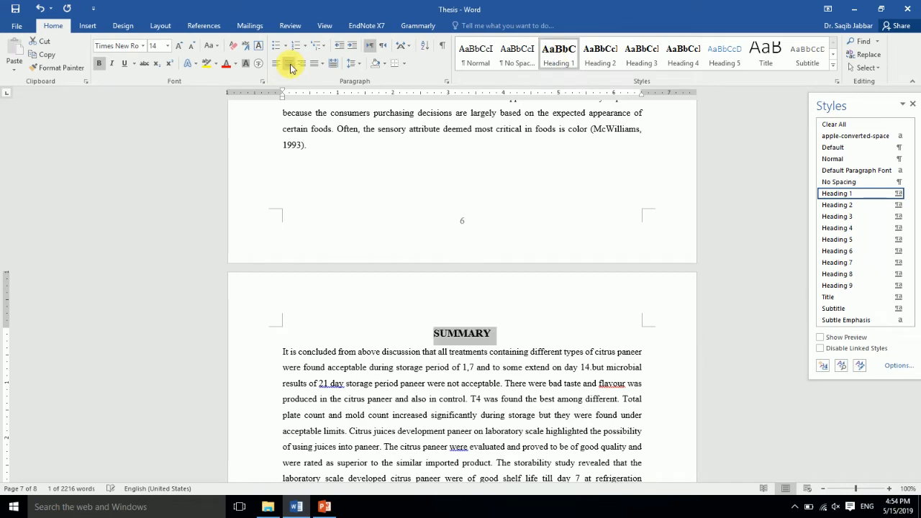
- Add bottom and top borders to the "SUMMARY" title
left_click(394, 64)
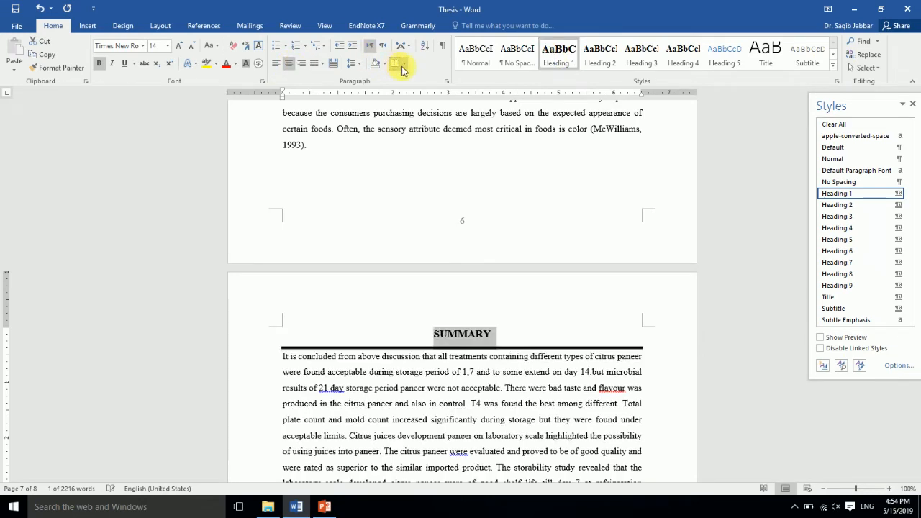
left_click(403, 65)
left_click(407, 90)
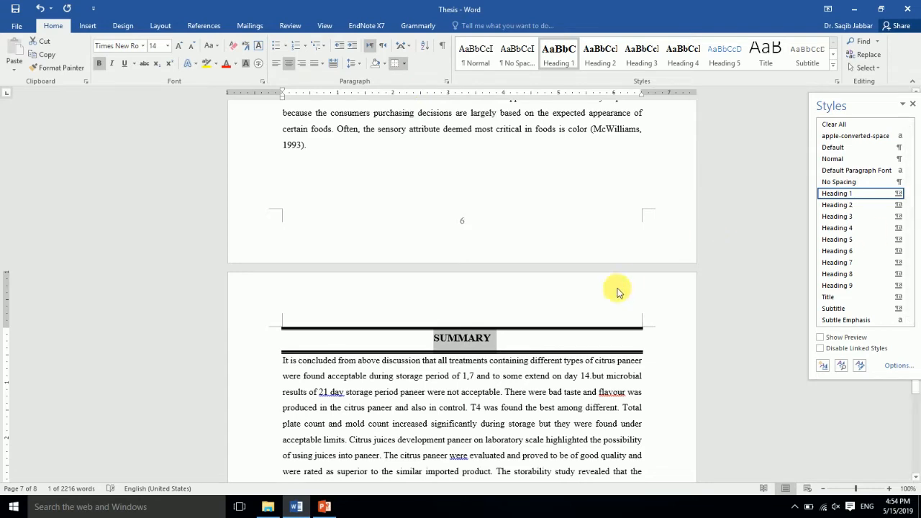
left_click(687, 370)
- Apply the Heading 1 style to the "REFERENCES" title and center it
left_click(912, 104)
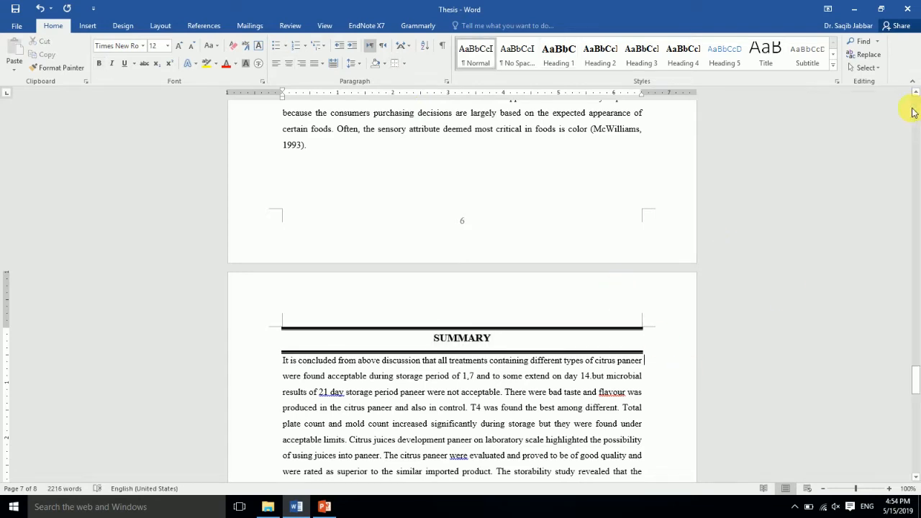
left_click_drag(915, 383, 915, 409)
left_click_drag(432, 251, 496, 250)
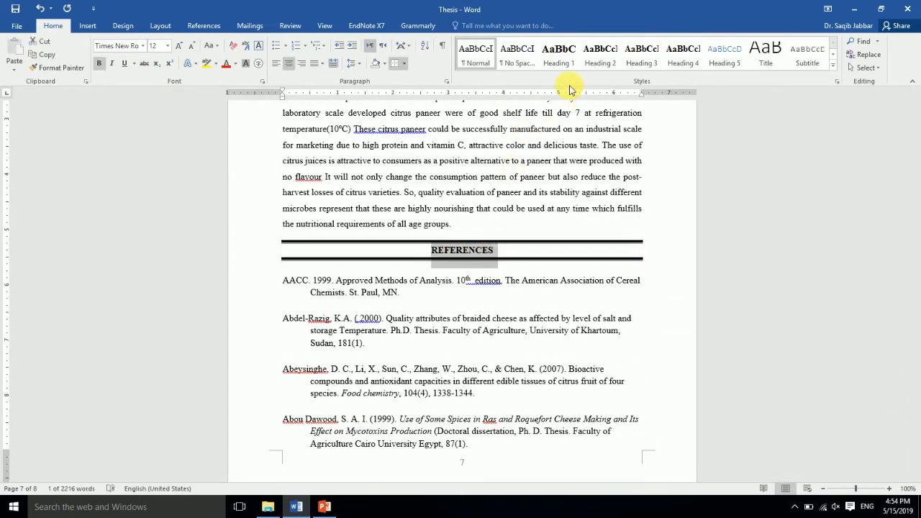
left_click(552, 63)
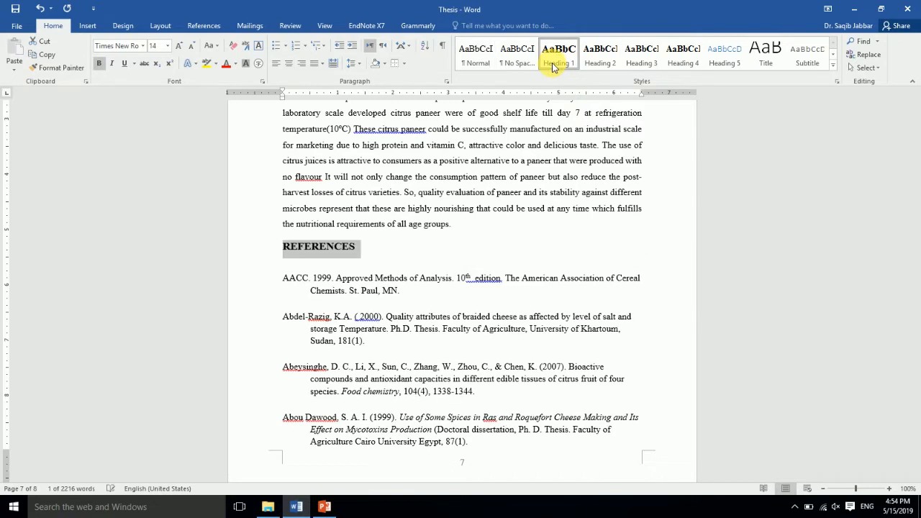
left_click(289, 64)
- Add top and bottom borders to the "REFERENCES" title
left_click(393, 67)
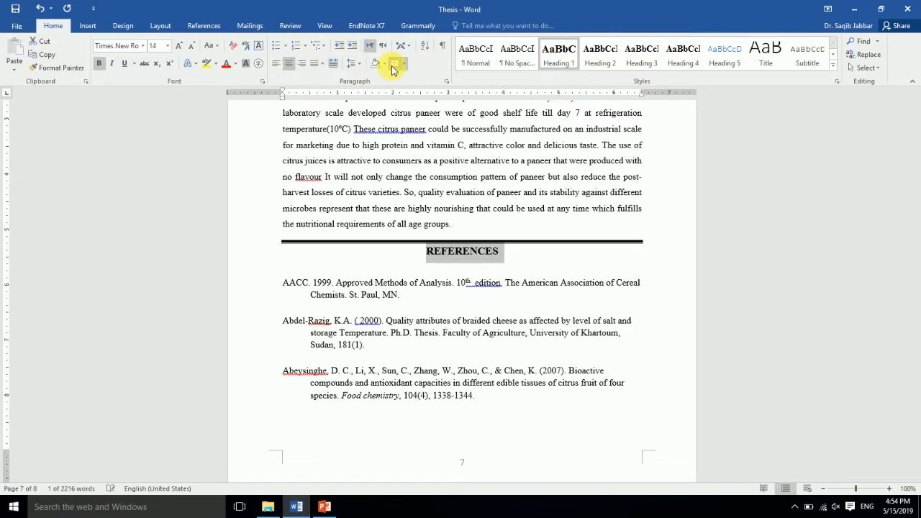
left_click(404, 65)
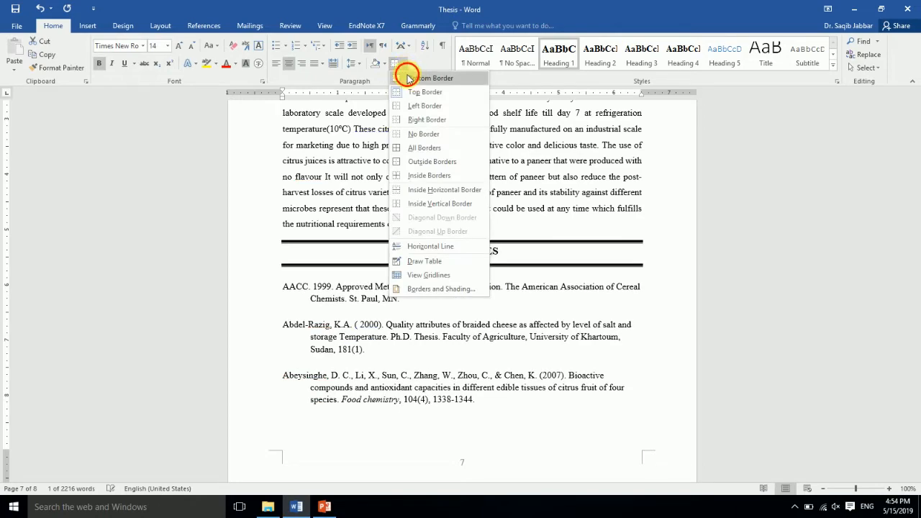
left_click(419, 78)
left_click(618, 325)
- Go back to the start of the thesis, check the feature list slide in PowerPoint, and return to Word
left_click_drag(915, 386, 910, 101)
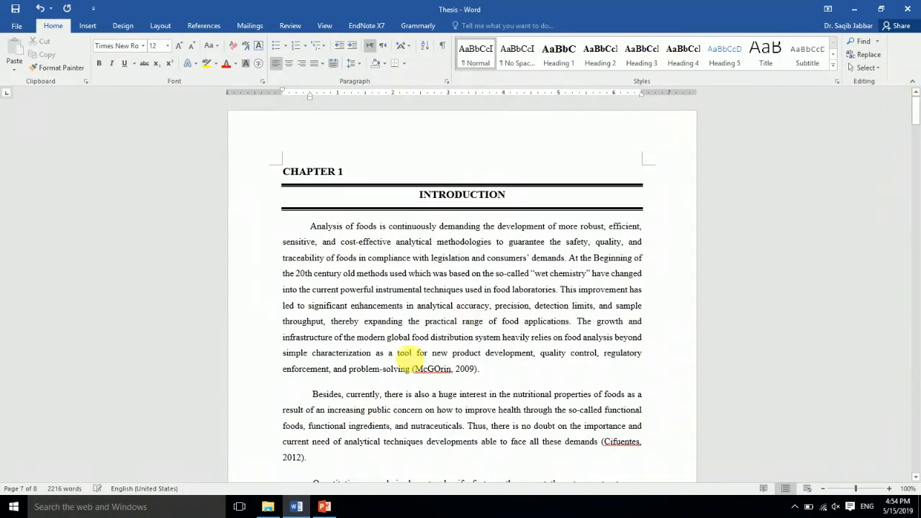
left_click(326, 507)
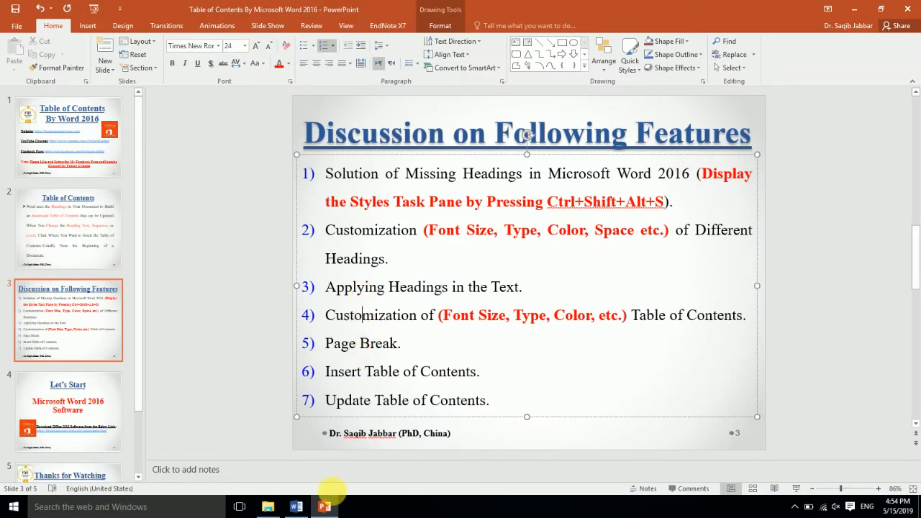
left_click(325, 506)
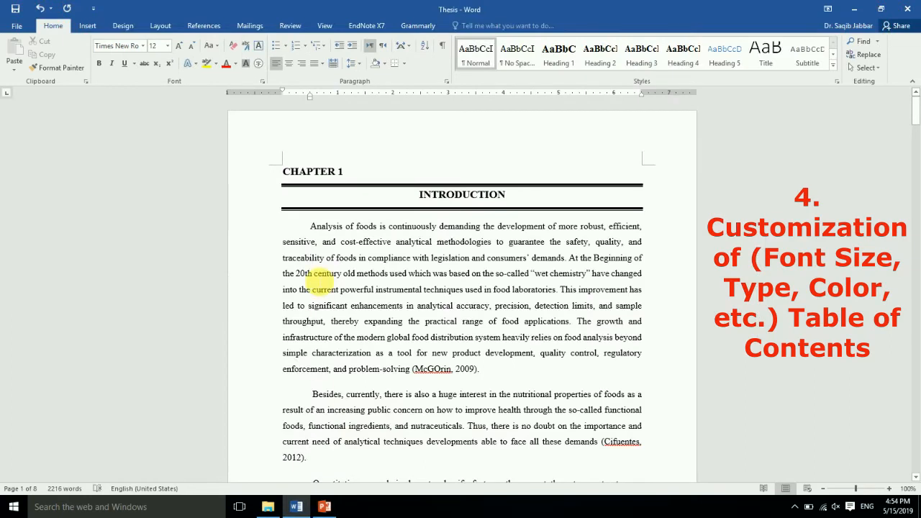
- Start a custom table of contents and set its tab leader to the dashed line
left_click(203, 25)
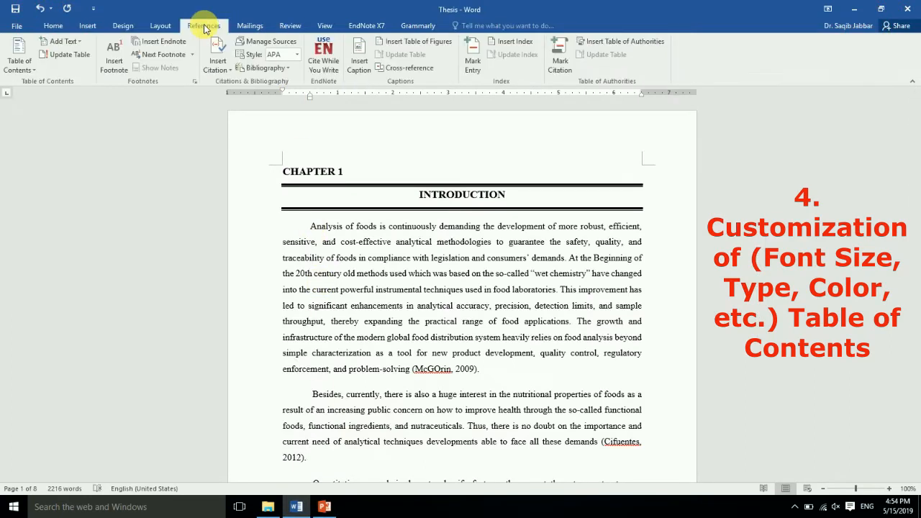
left_click(28, 70)
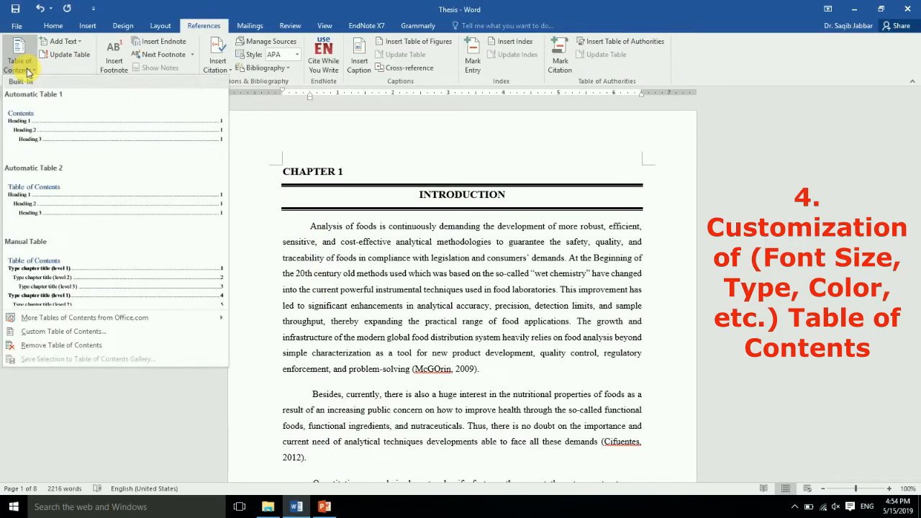
left_click(64, 331)
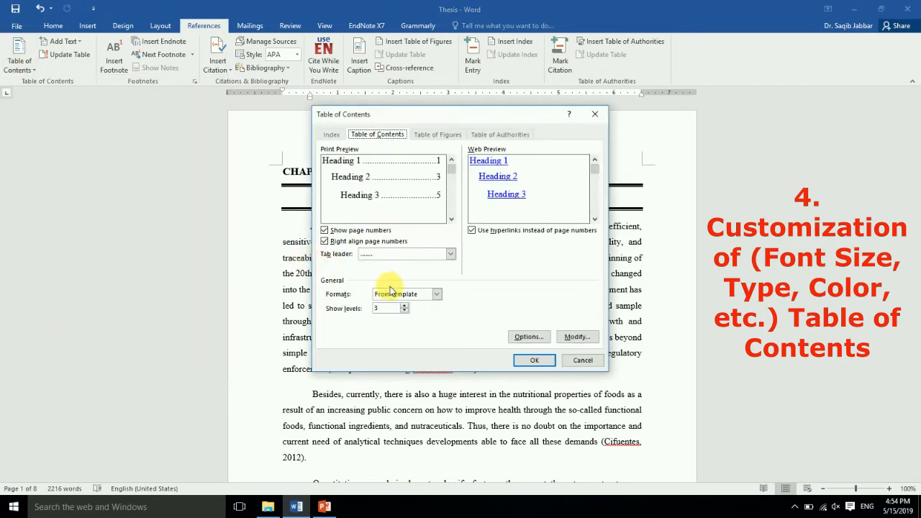
left_click(390, 254)
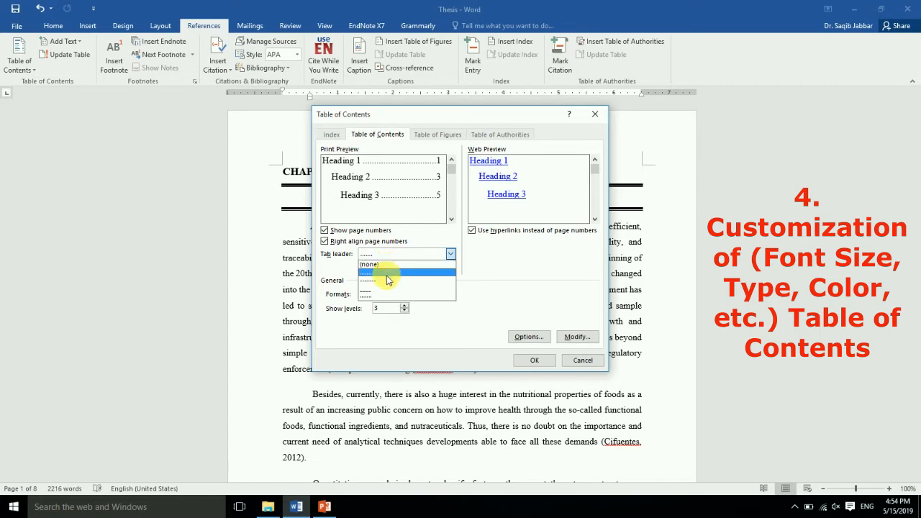
left_click(382, 282)
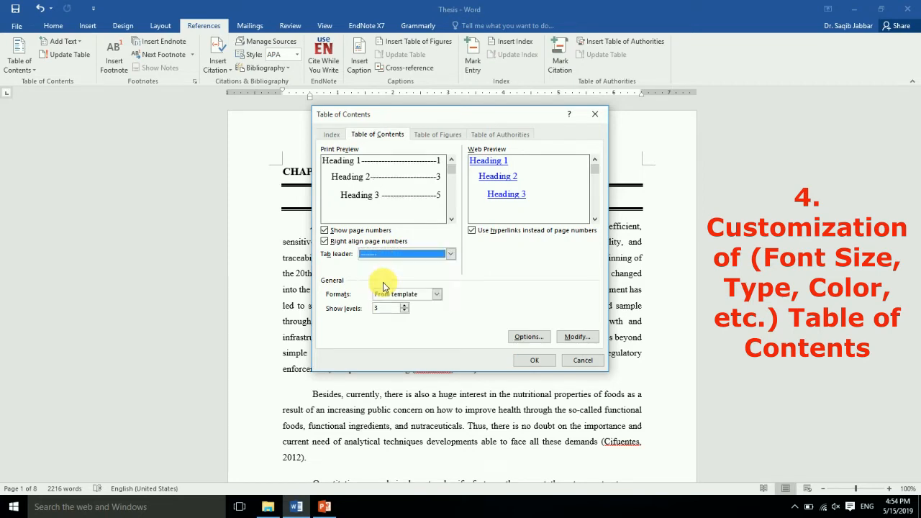
- Set the table of contents to show 4 levels and check the TOC levels assigned to the heading styles
left_click(437, 294)
left_click(437, 295)
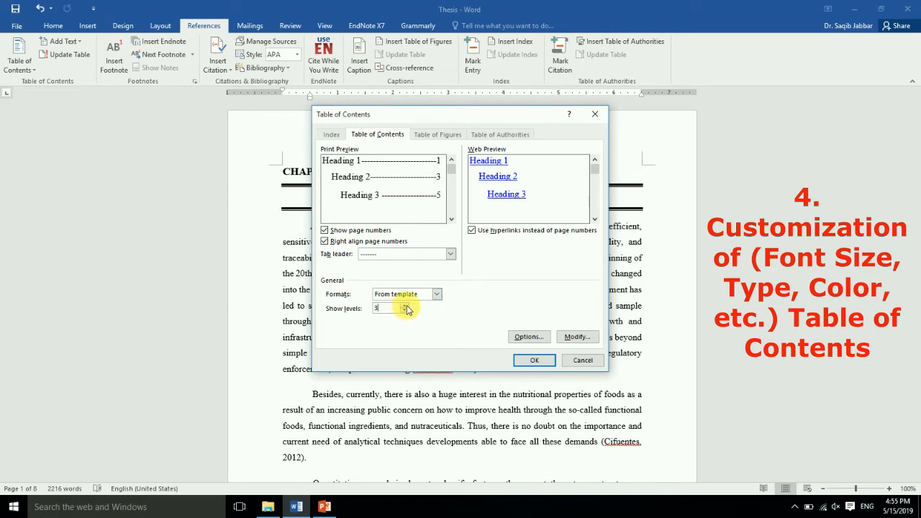
left_click(404, 305)
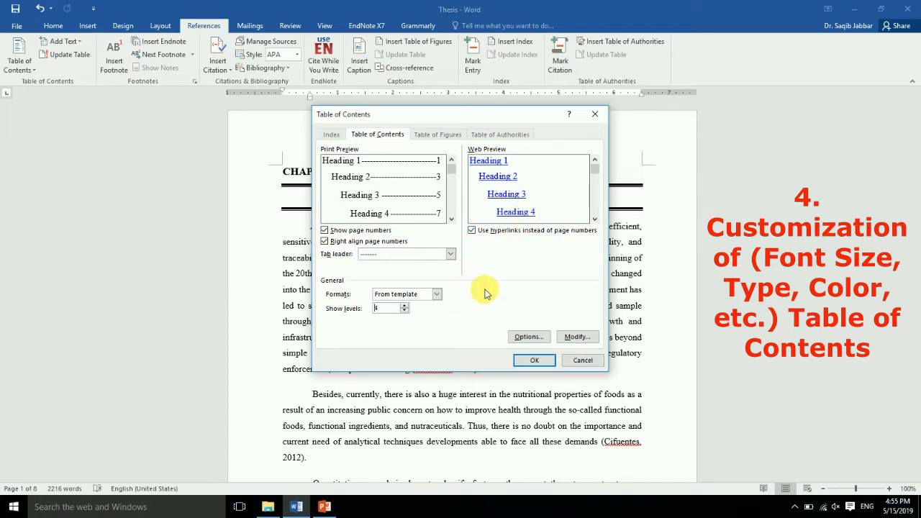
left_click(528, 337)
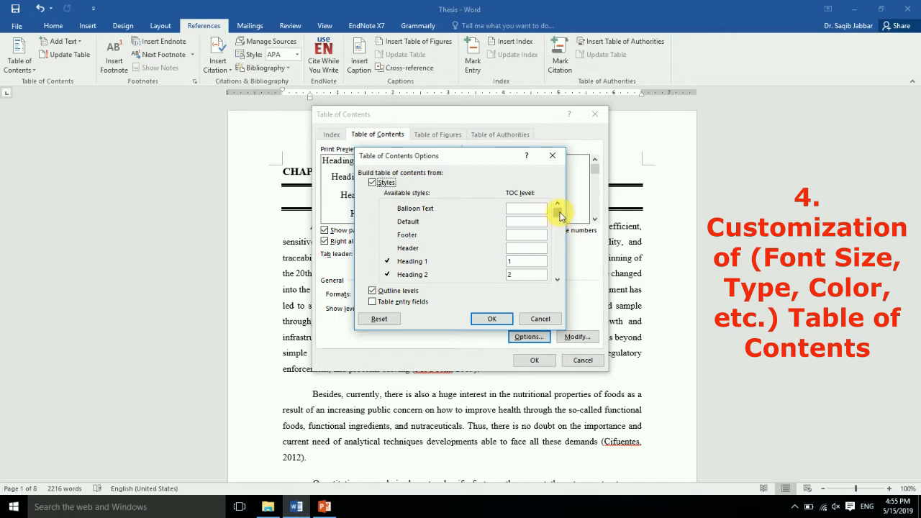
scroll(560, 232, "down", 1)
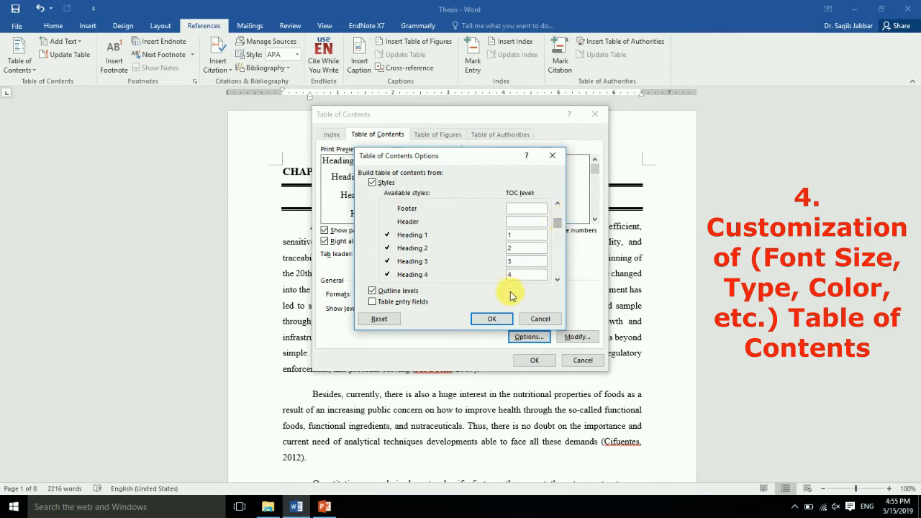
left_click(487, 321)
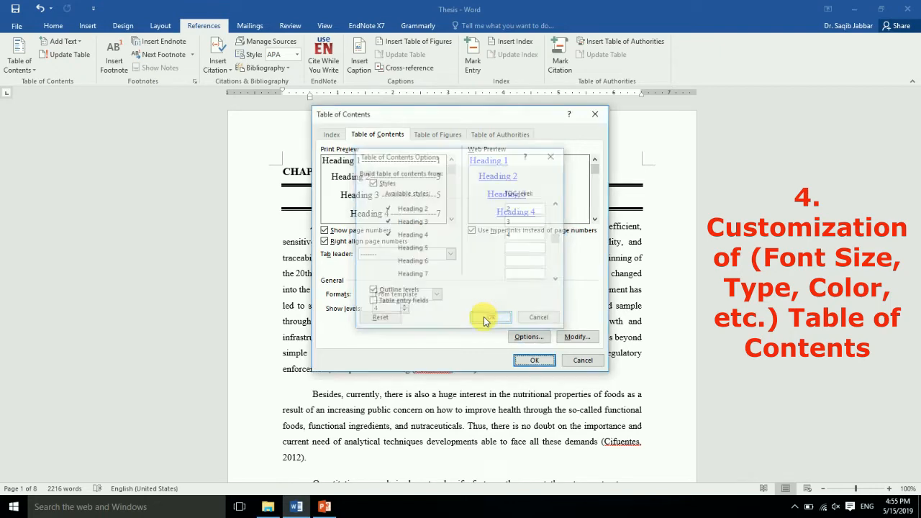
- Open the TOC 1 style for modification and set its font color to the black Text 1 theme color
left_click(575, 337)
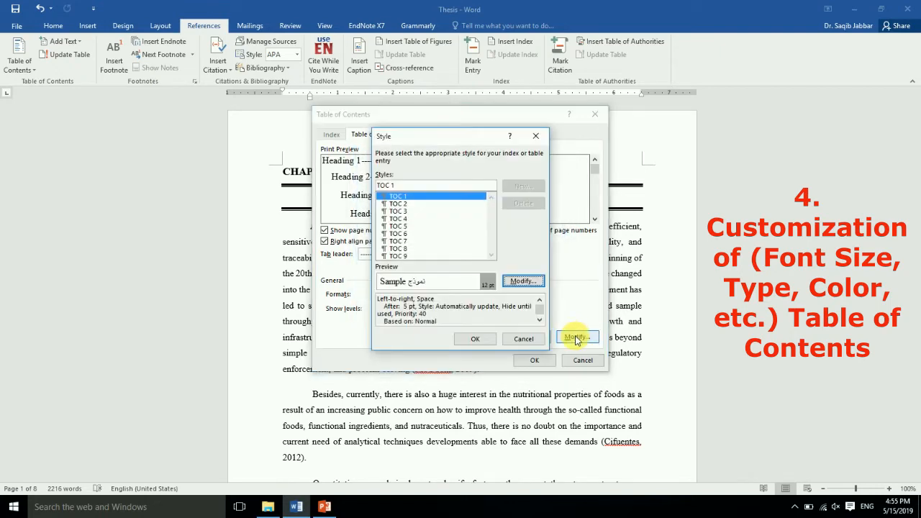
left_click(520, 282)
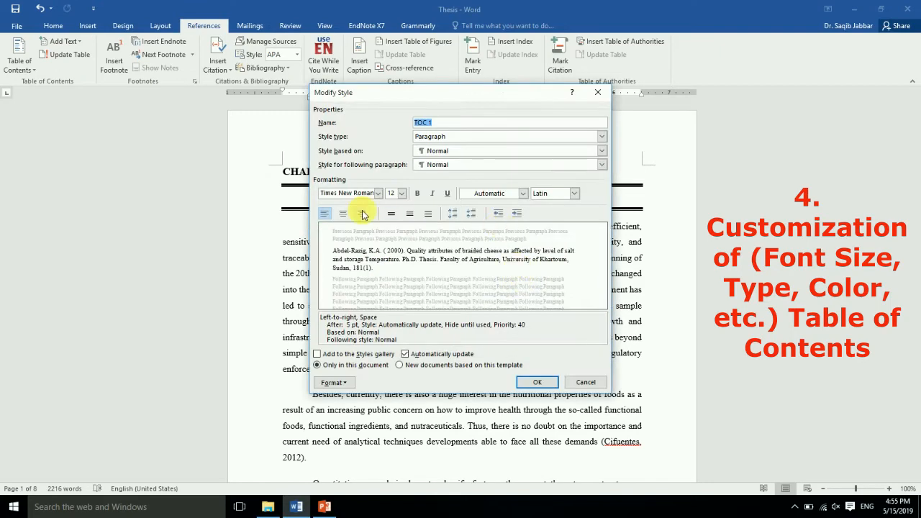
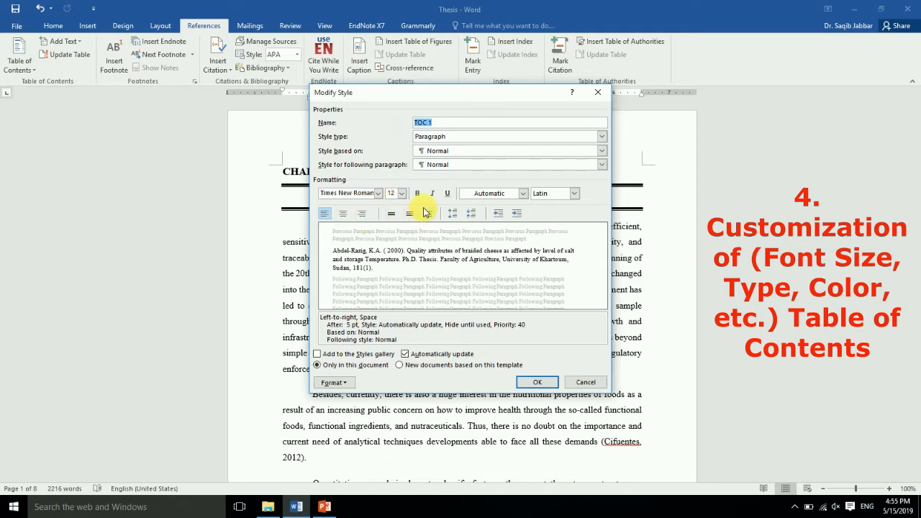
left_click(482, 200)
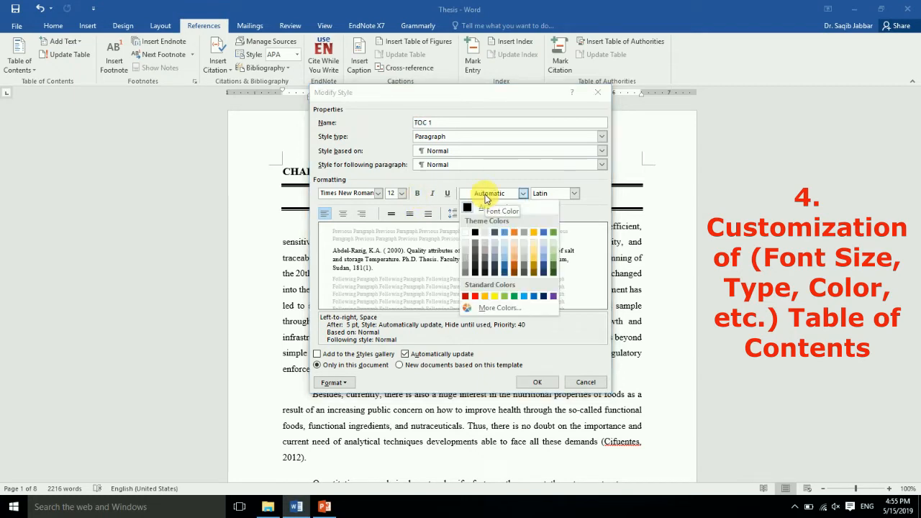
left_click(475, 236)
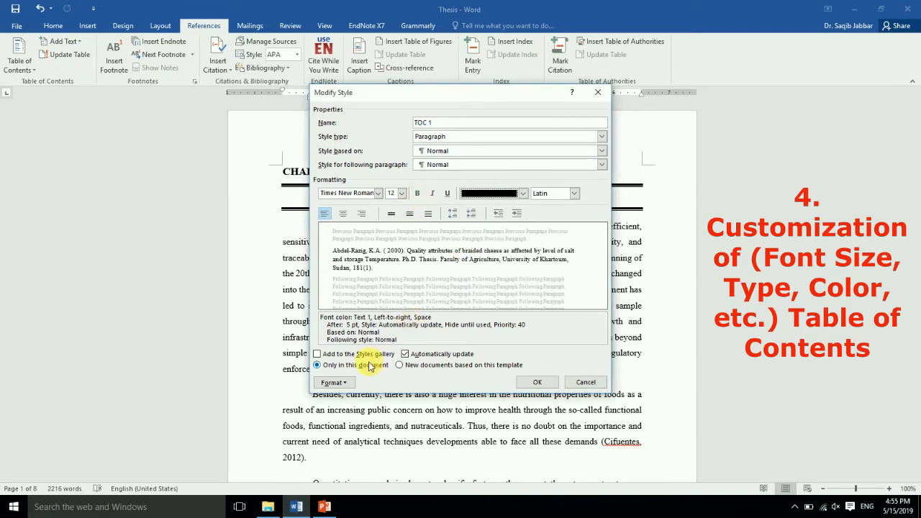
- Open the font settings of the TOC 1 style and set its Latin text font to Times New Roman
left_click(335, 382)
left_click(342, 263)
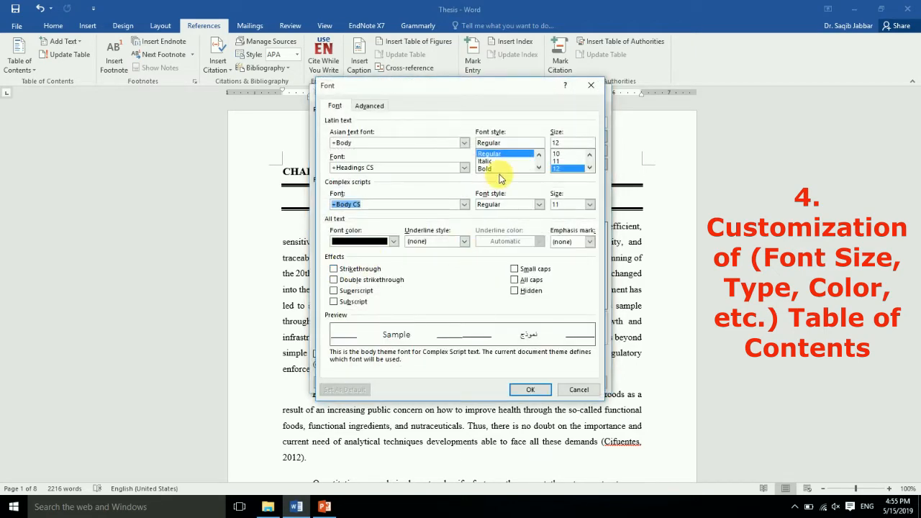
left_click(429, 169)
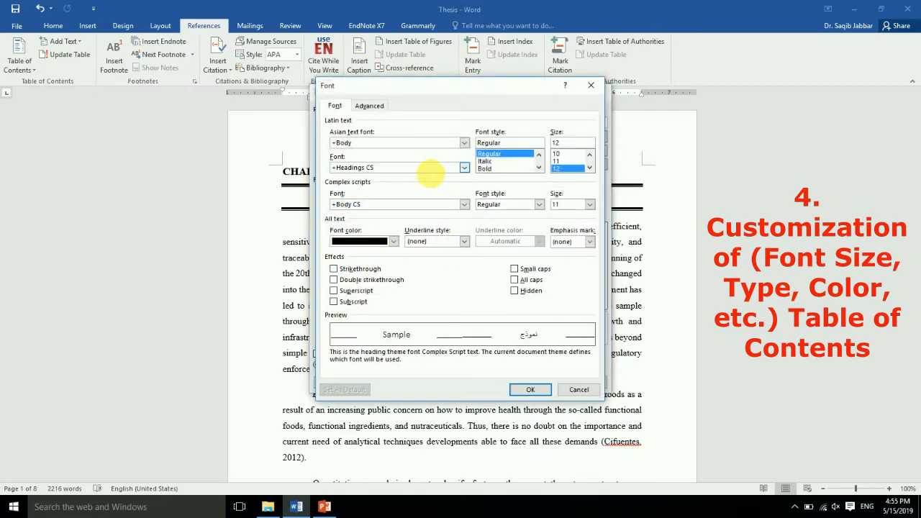
left_click(464, 168)
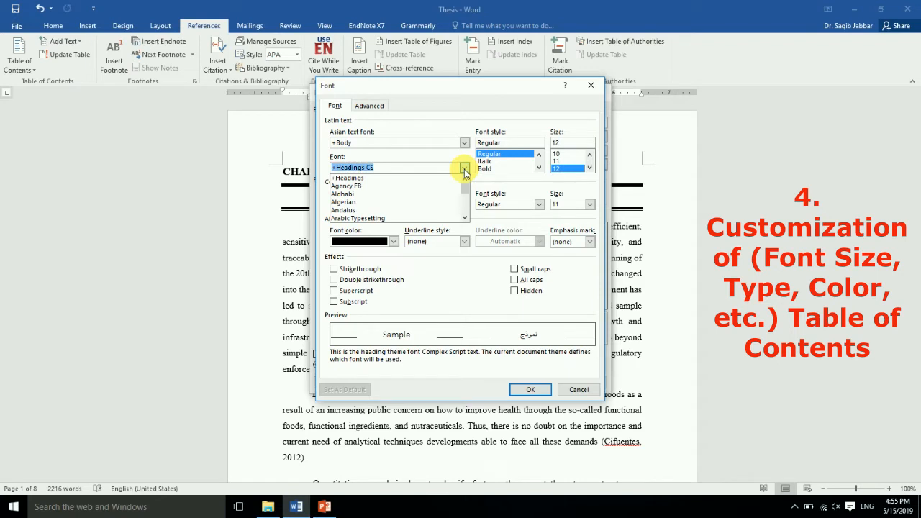
type("ti")
left_click(436, 177)
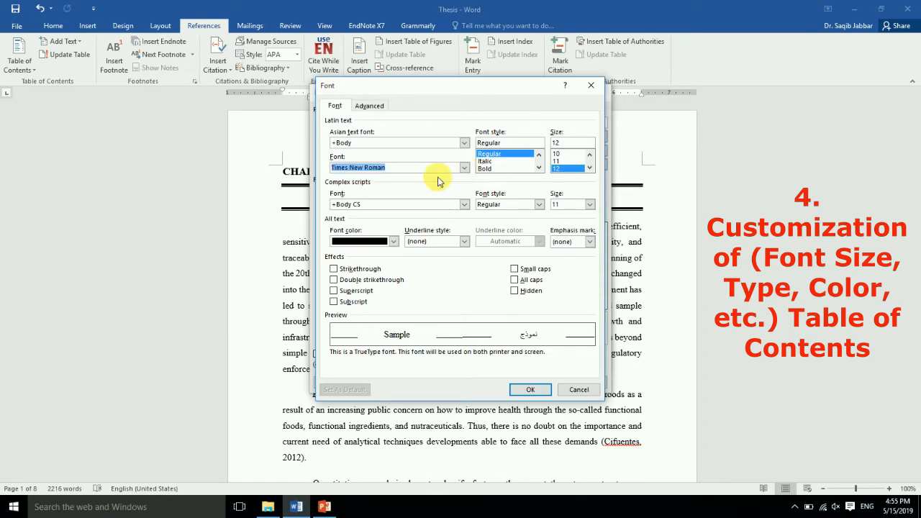
- Set the TOC 1 style's complex scripts font to Times New Roman at size 12
left_click(439, 206)
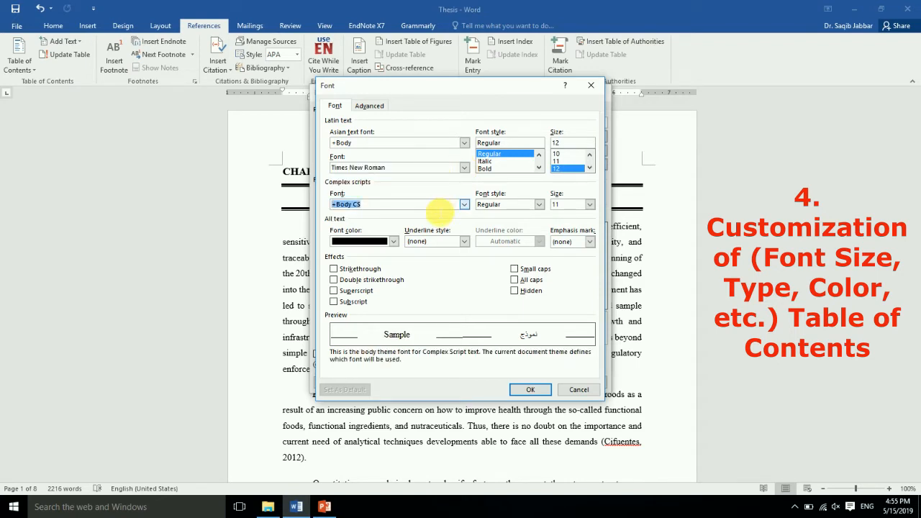
type("time")
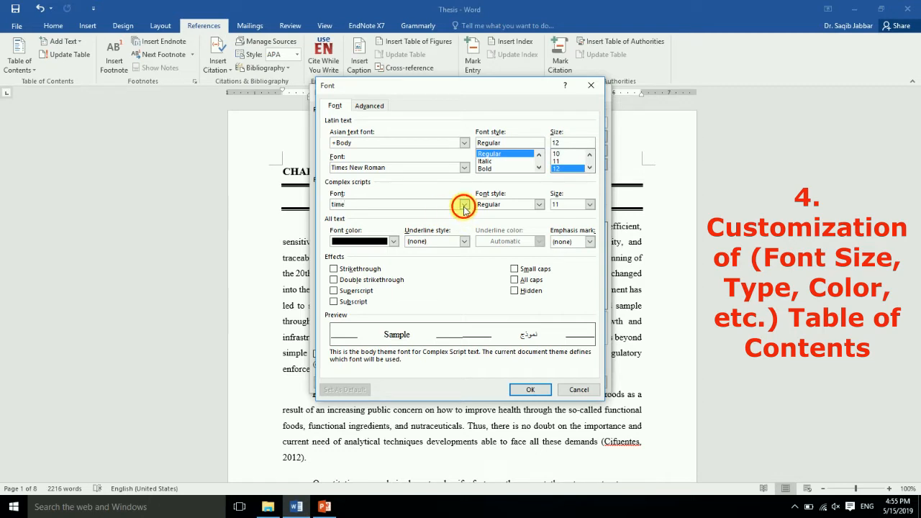
left_click(464, 206)
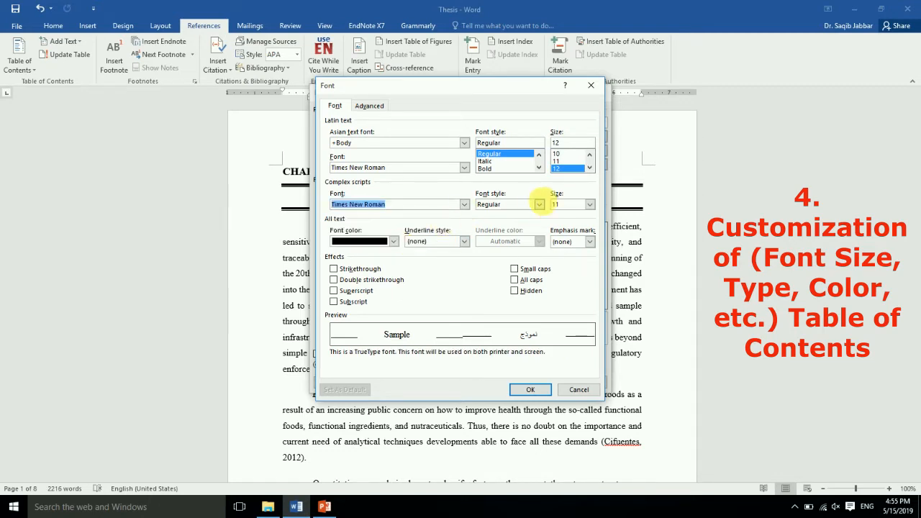
left_click(589, 207)
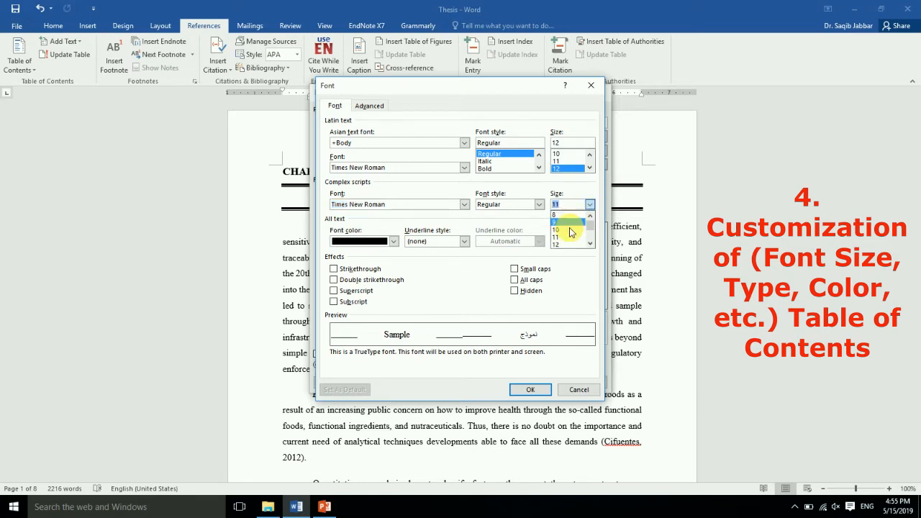
left_click(561, 247)
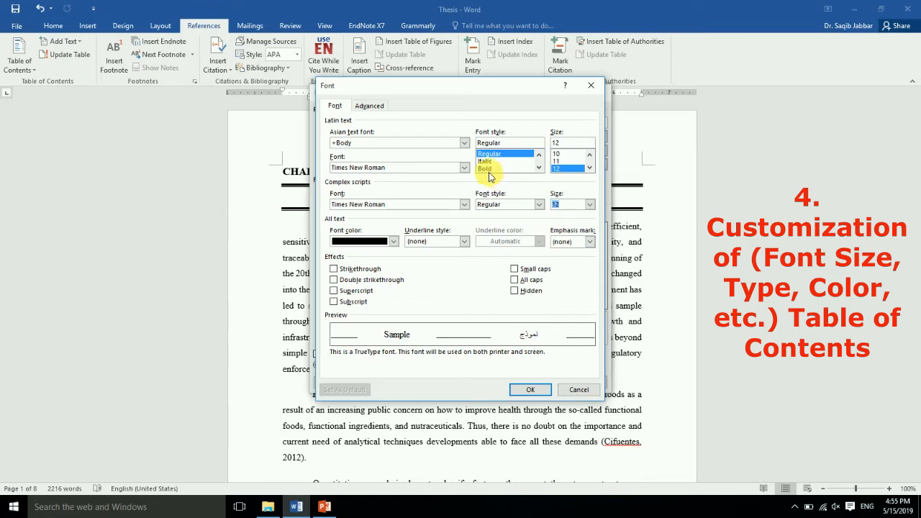
- Set the TOC 1 style's Asian text font to +Body Asian and accept the font and style changes
left_click(464, 143)
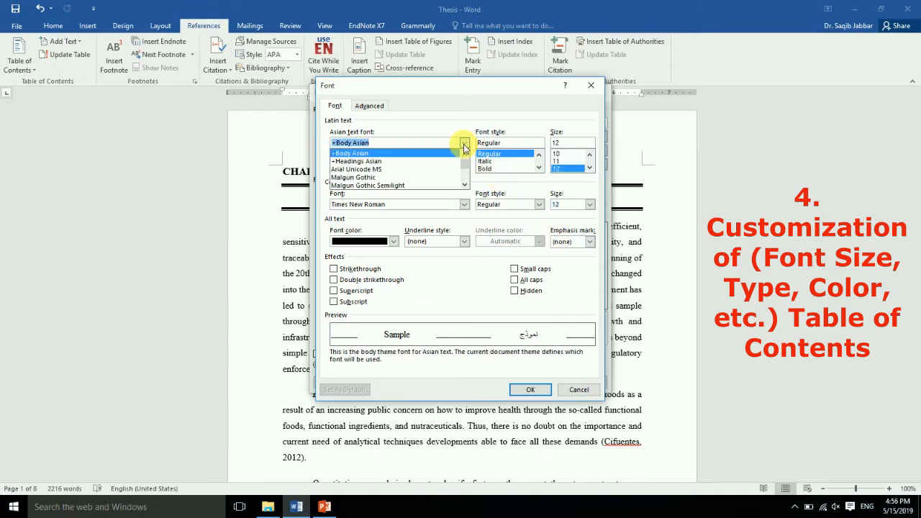
type("time")
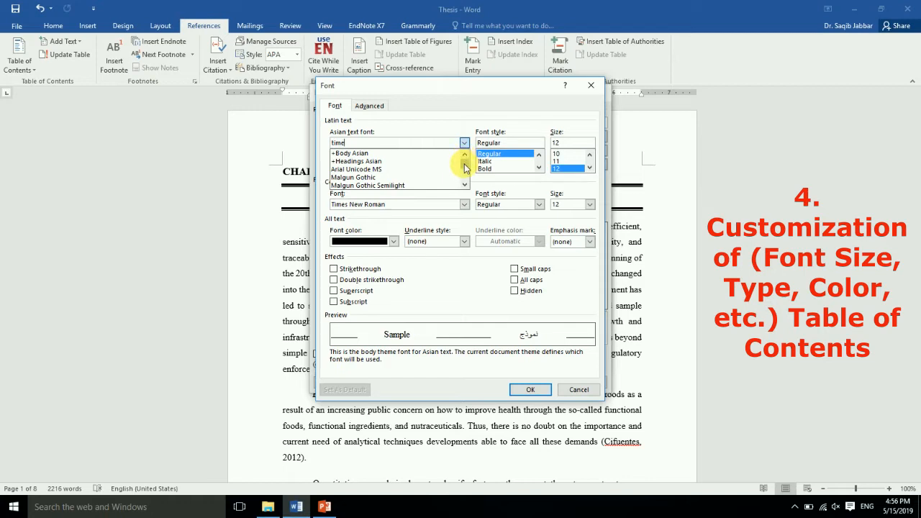
left_click(434, 133)
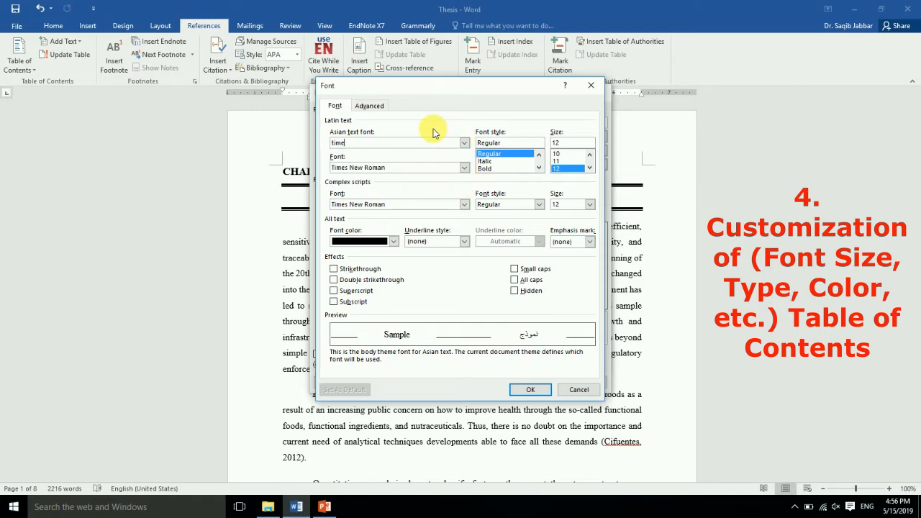
left_click(464, 142)
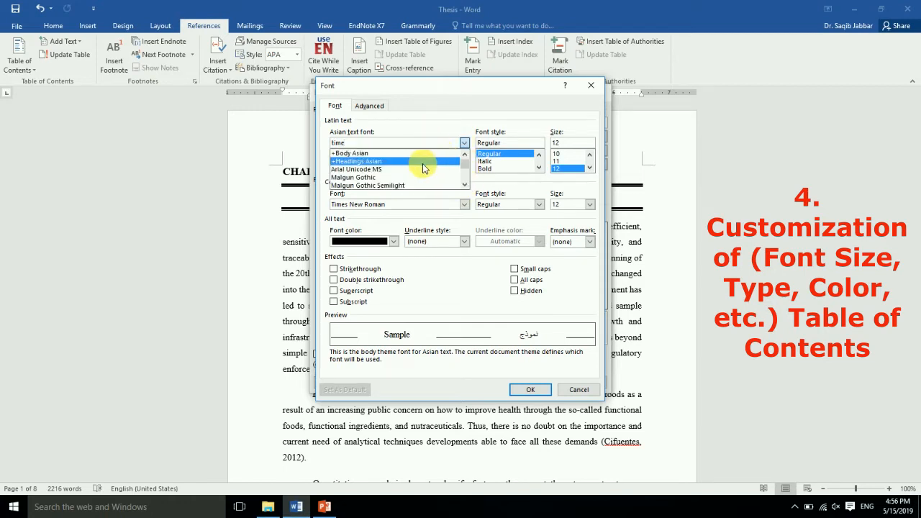
left_click(420, 154)
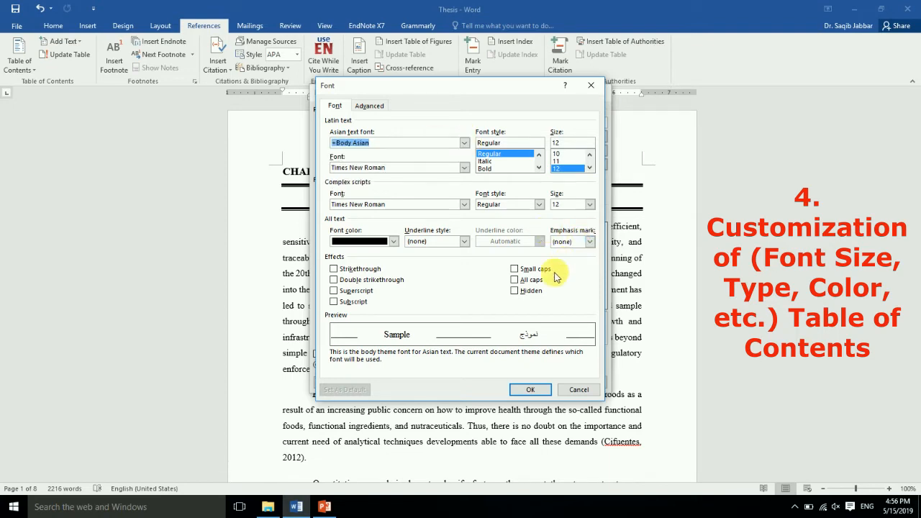
left_click(528, 388)
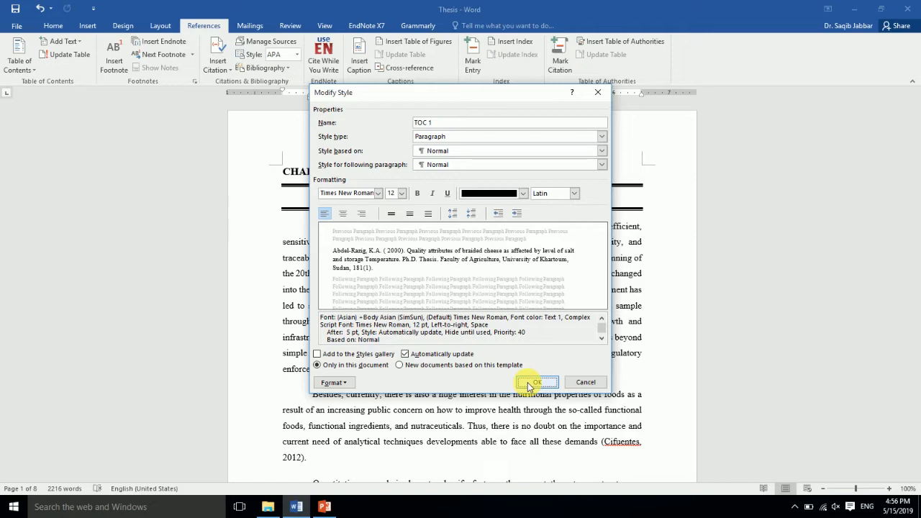
left_click(529, 384)
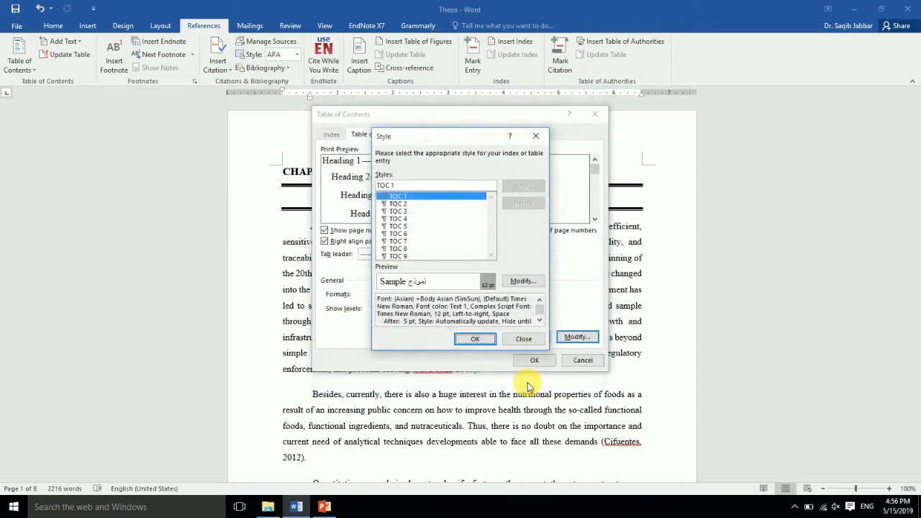
- Try inserting the custom table of contents at the current cursor position in the references, and undo the insertion
left_click(482, 340)
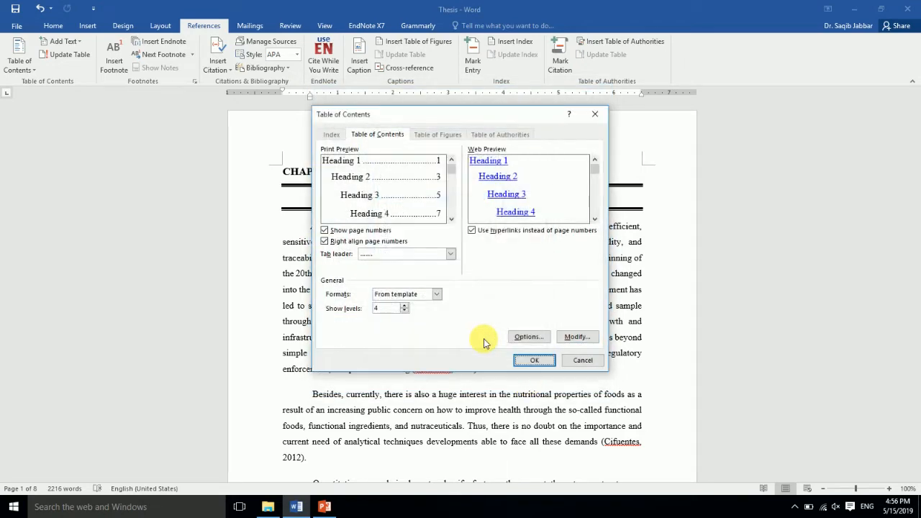
left_click(531, 361)
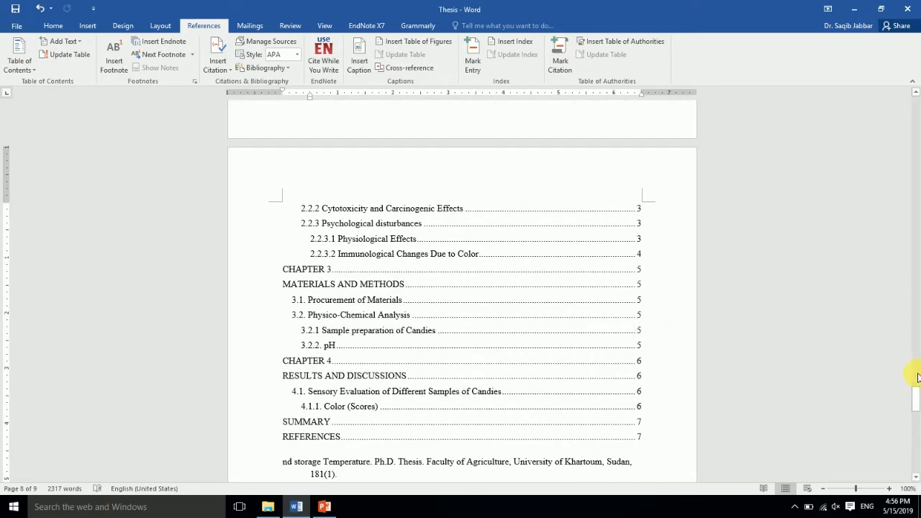
left_click_drag(917, 394, 898, 377)
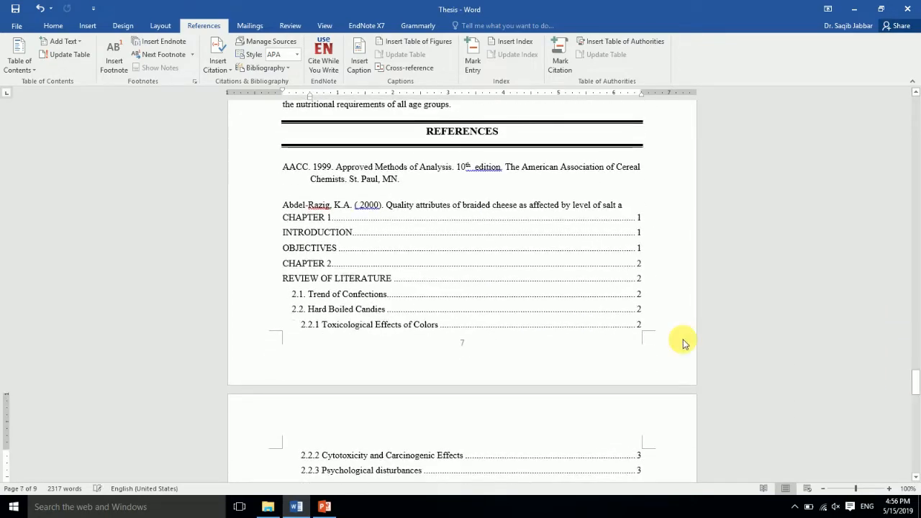
key("ctrl+z")
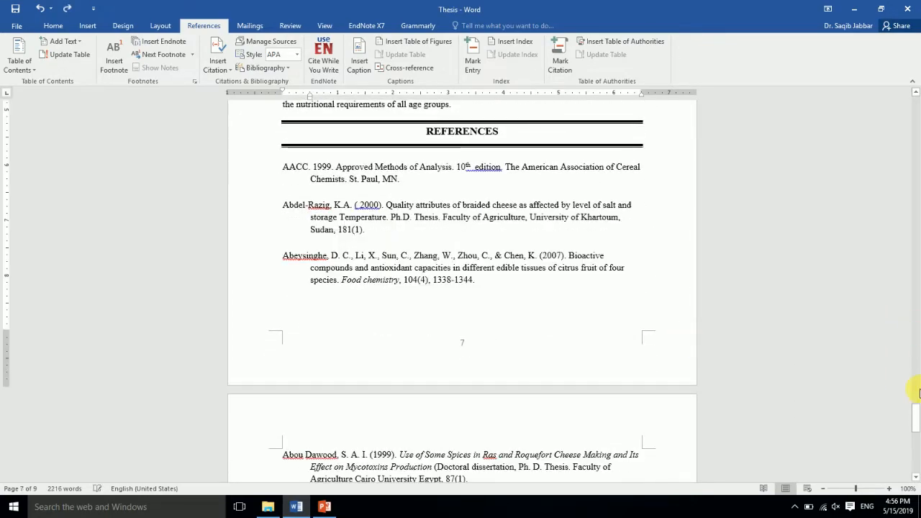
- Place the cursor before the CHAPTER 1 heading, check the feature list slide in PowerPoint, and return to Word
left_click_drag(918, 414, 908, 79)
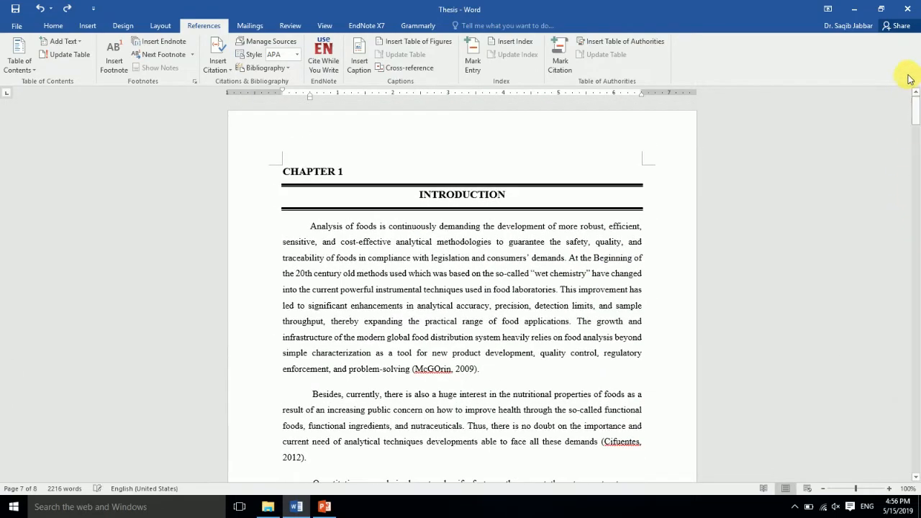
left_click(292, 177)
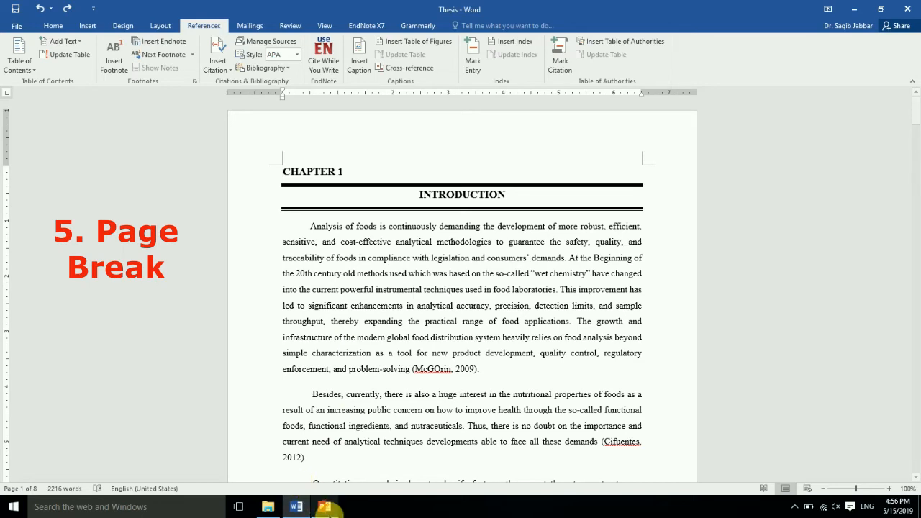
left_click(324, 506)
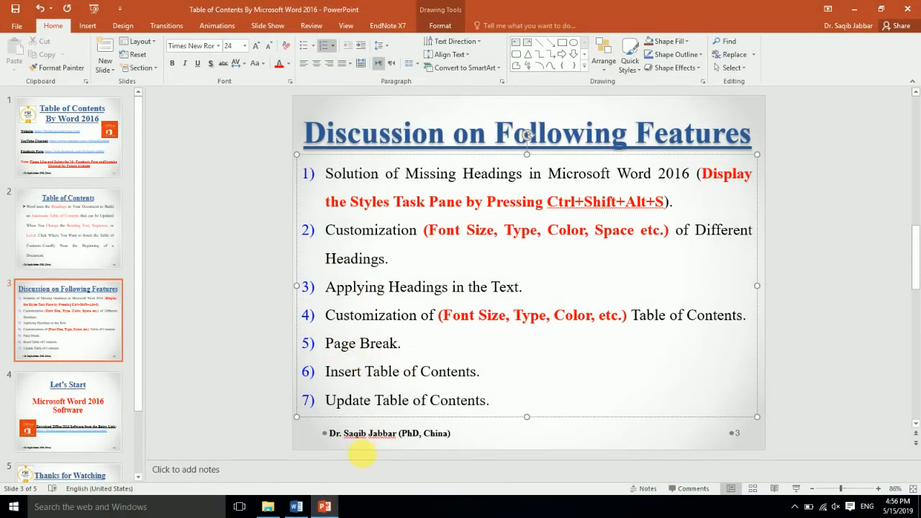
left_click(324, 507)
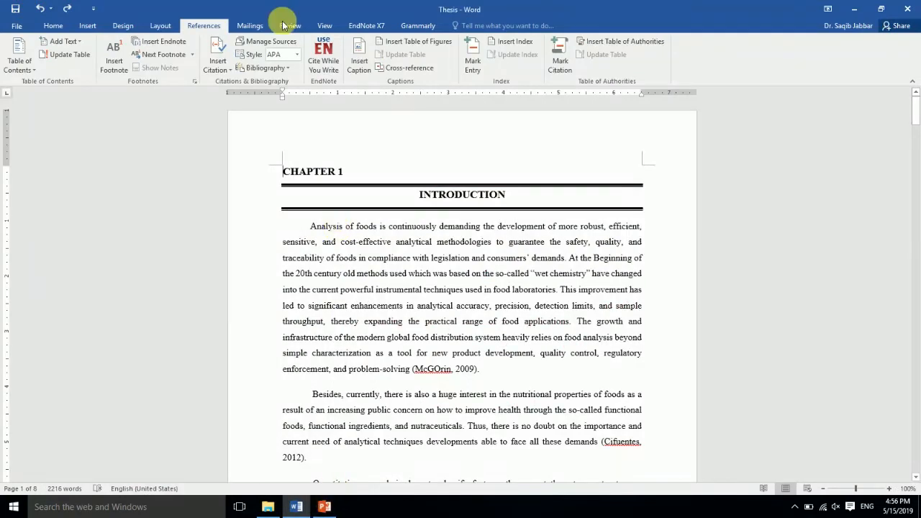
- Insert a Next Page section break before the CHAPTER 1 heading
left_click(161, 25)
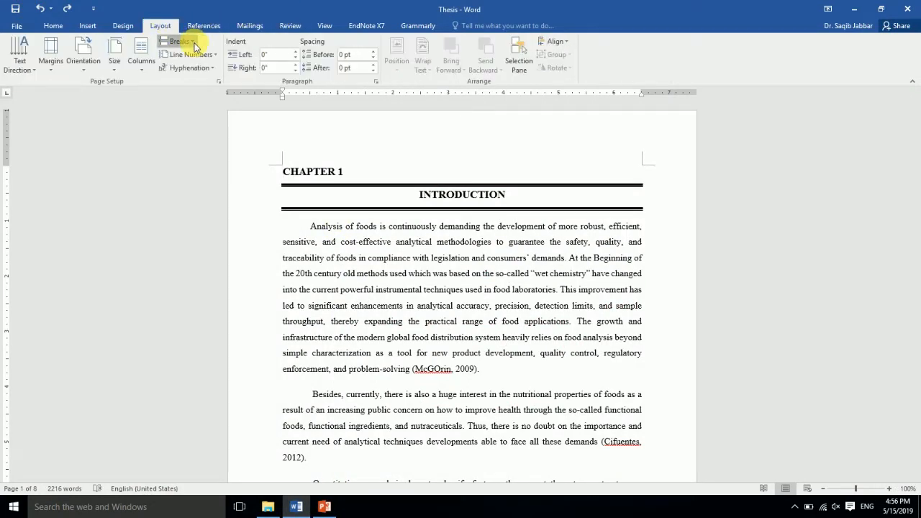
left_click(180, 41)
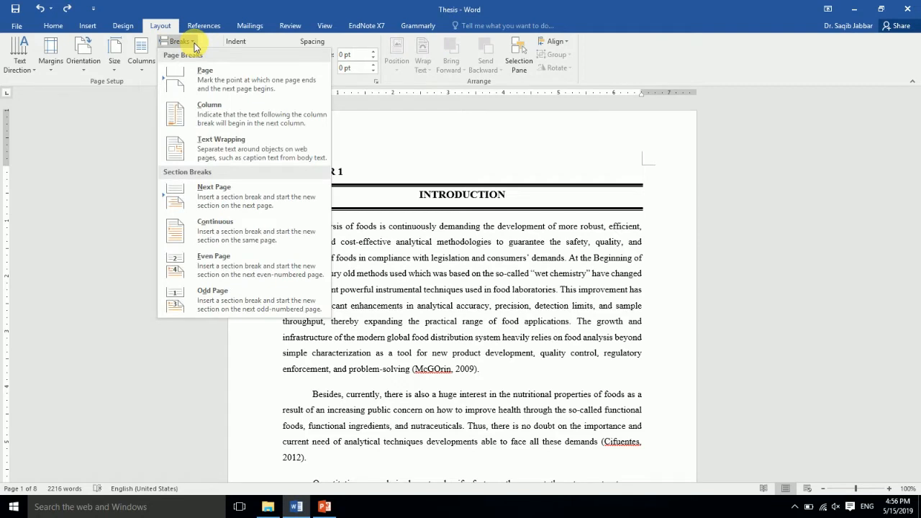
left_click(231, 201)
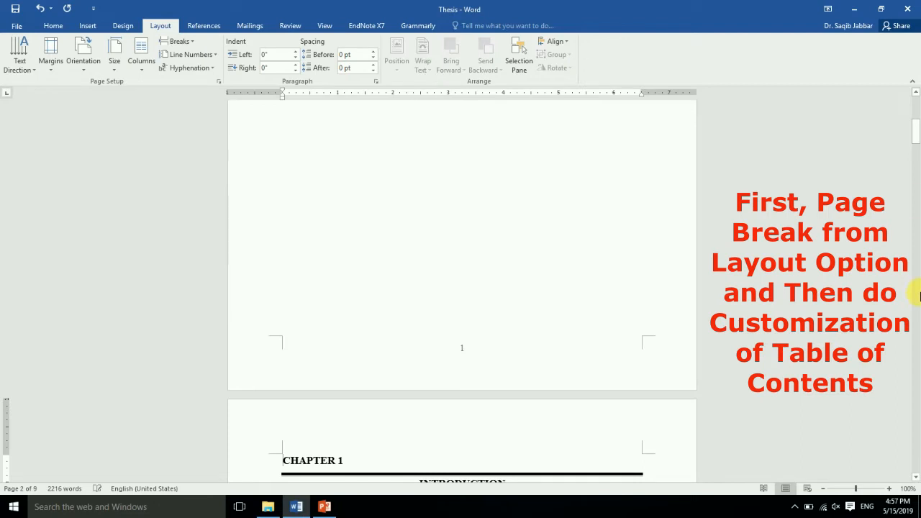
- Start a custom table of contents on the blank first page and check the TOC levels assigned to the heading styles
left_click_drag(914, 136, 914, 96)
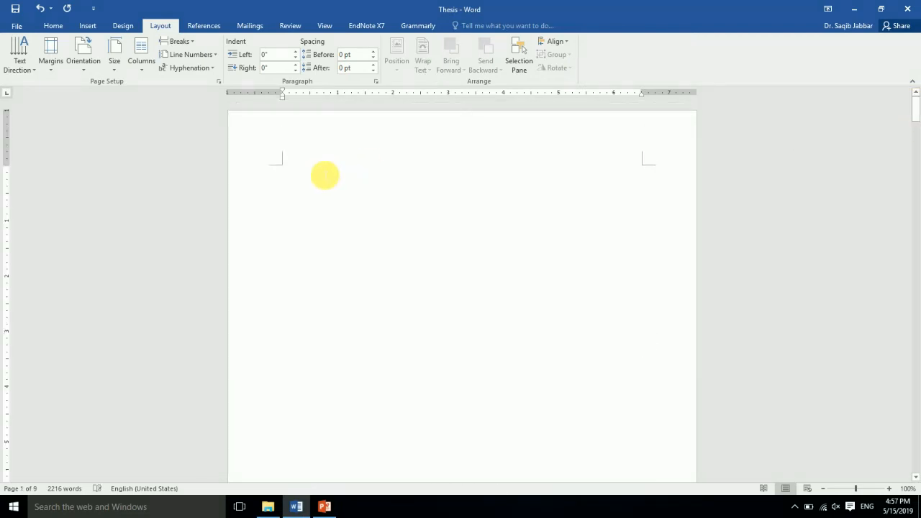
left_click(202, 27)
left_click(19, 69)
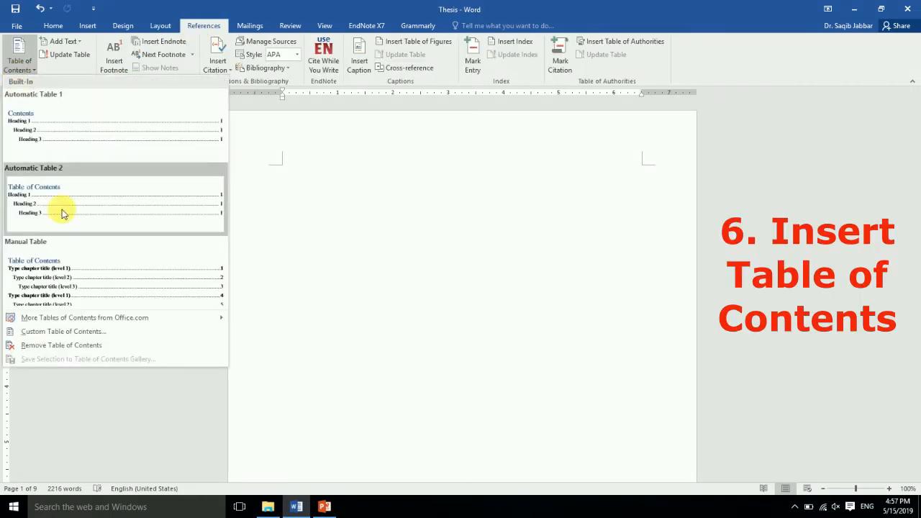
left_click(48, 332)
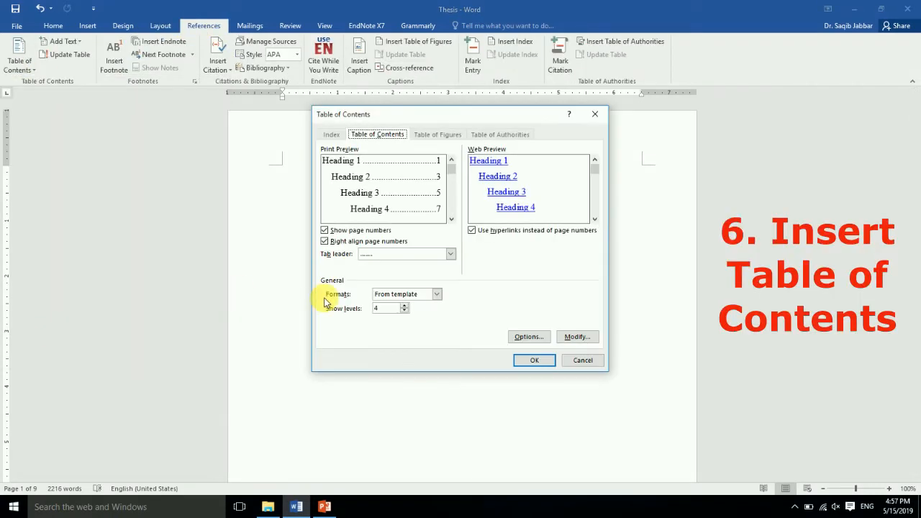
left_click(526, 337)
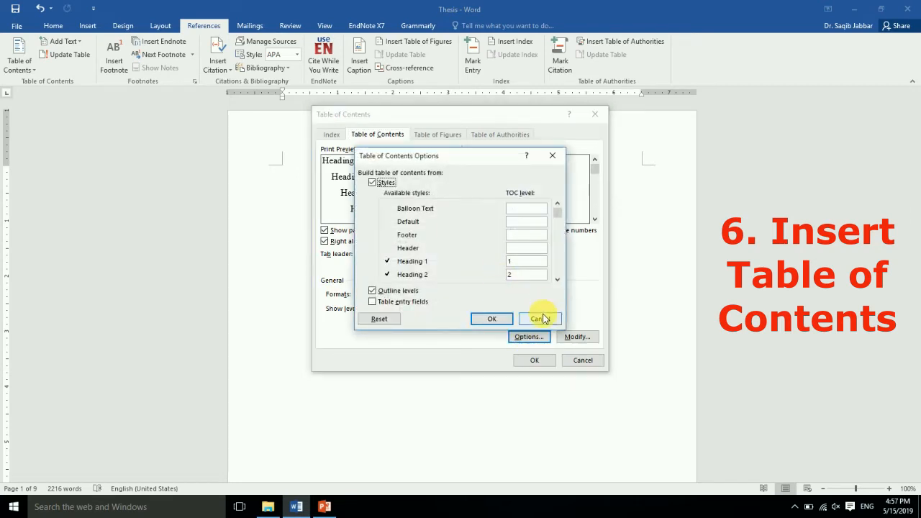
left_click(543, 319)
- Open the TOC 1 style for modification and check its font settings without changing them
left_click(577, 337)
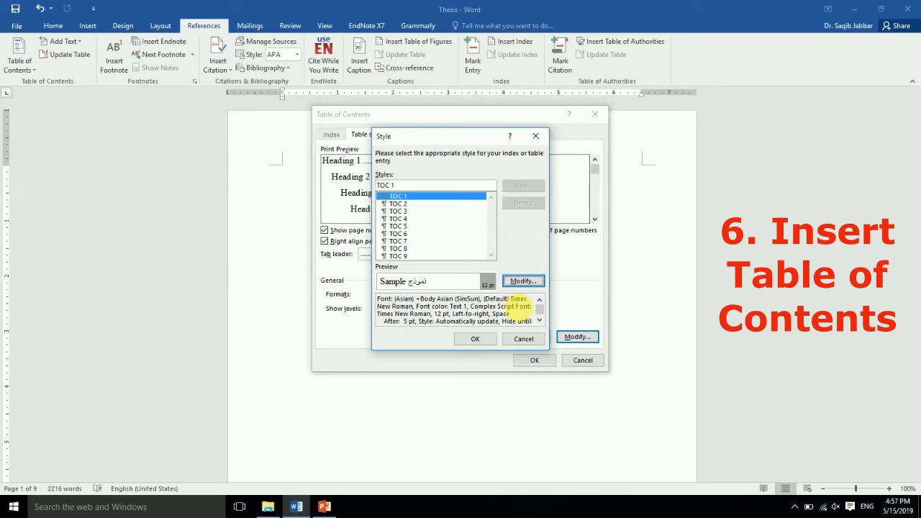
left_click(526, 287)
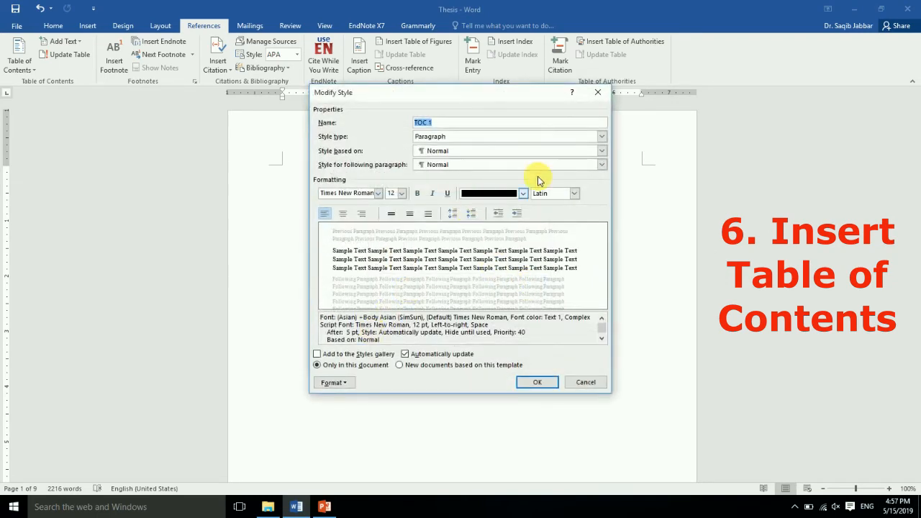
left_click(325, 384)
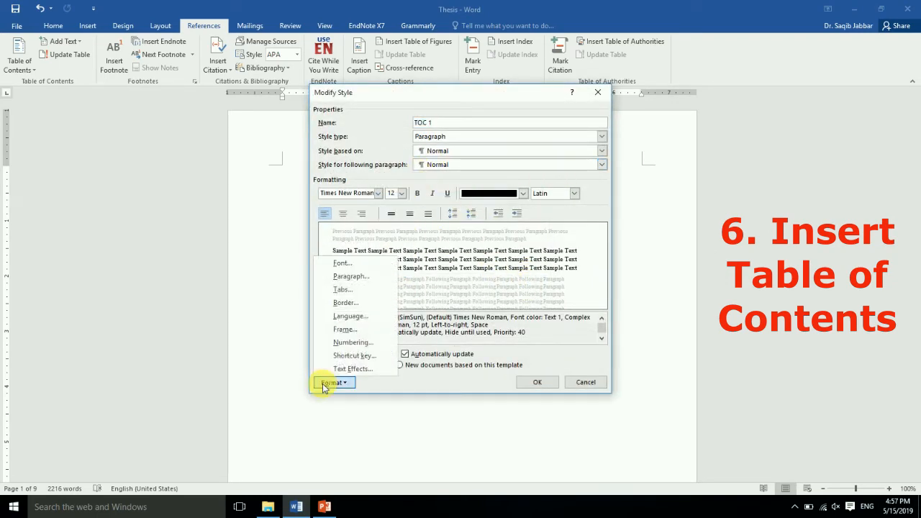
left_click(353, 260)
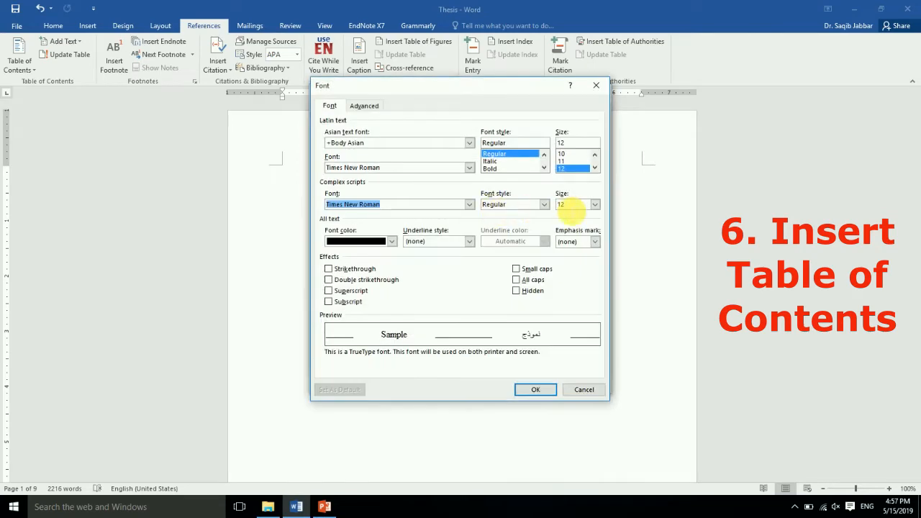
left_click(579, 392)
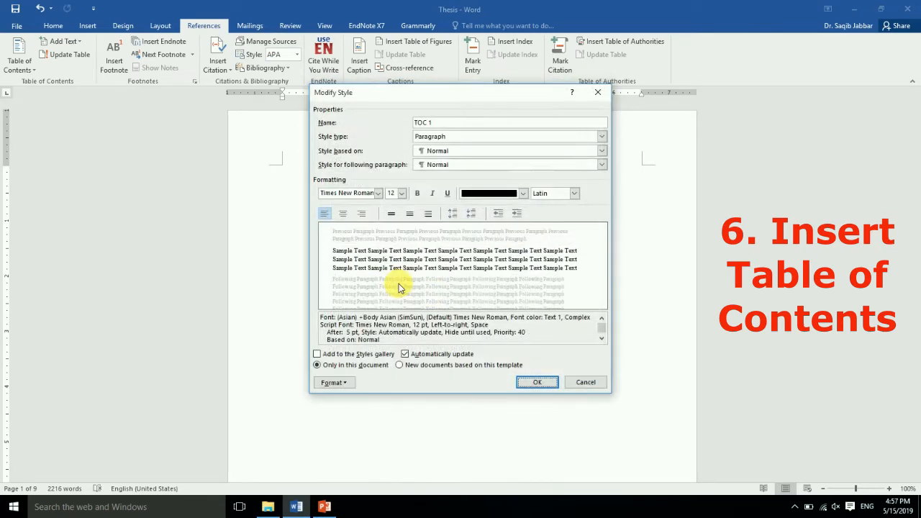
- Set the paragraph line spacing of the TOC 1 style to Double
left_click(334, 382)
left_click(345, 279)
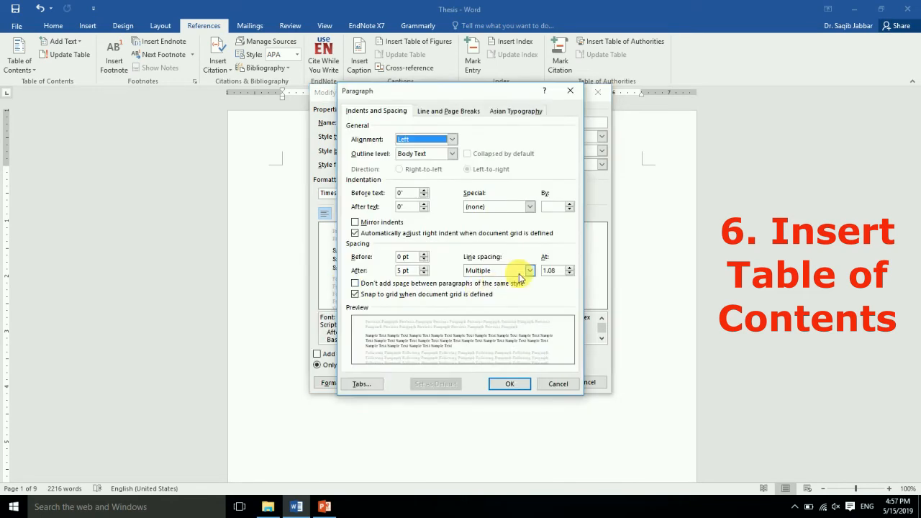
left_click(529, 272)
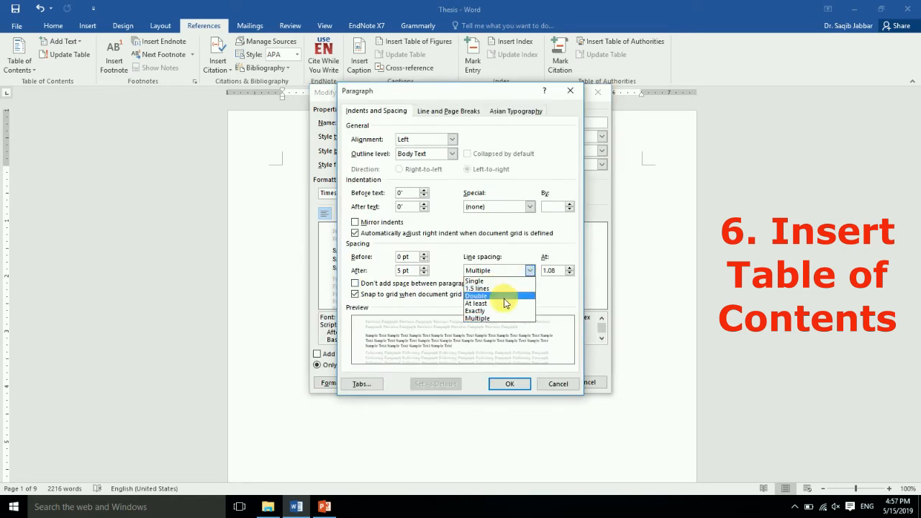
left_click(504, 296)
left_click(509, 385)
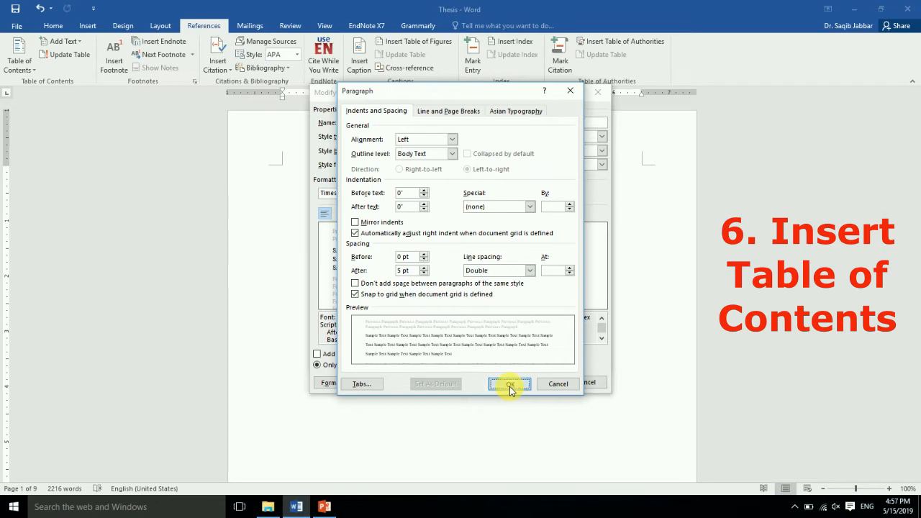
left_click(534, 382)
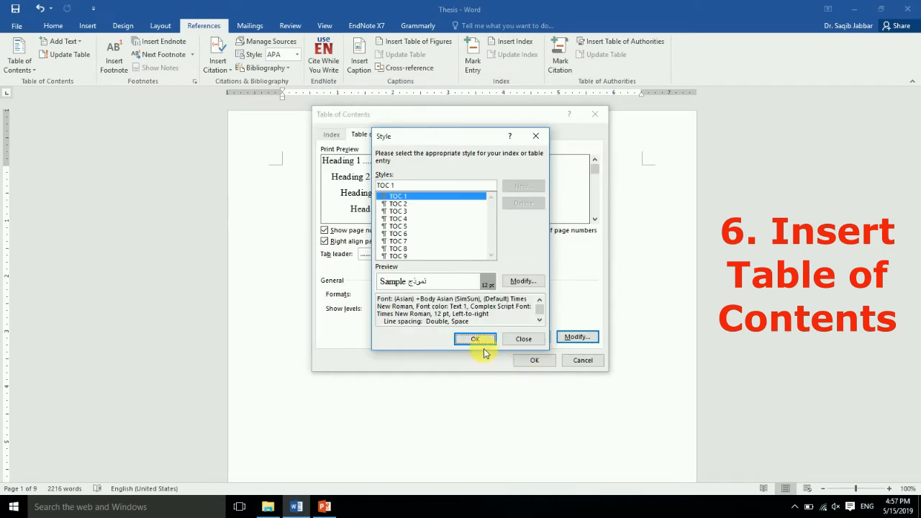
- Insert the custom four-level table of contents on the blank first page and review its entries from CHAPTER 1 to REFERENCES
left_click(480, 339)
left_click(529, 361)
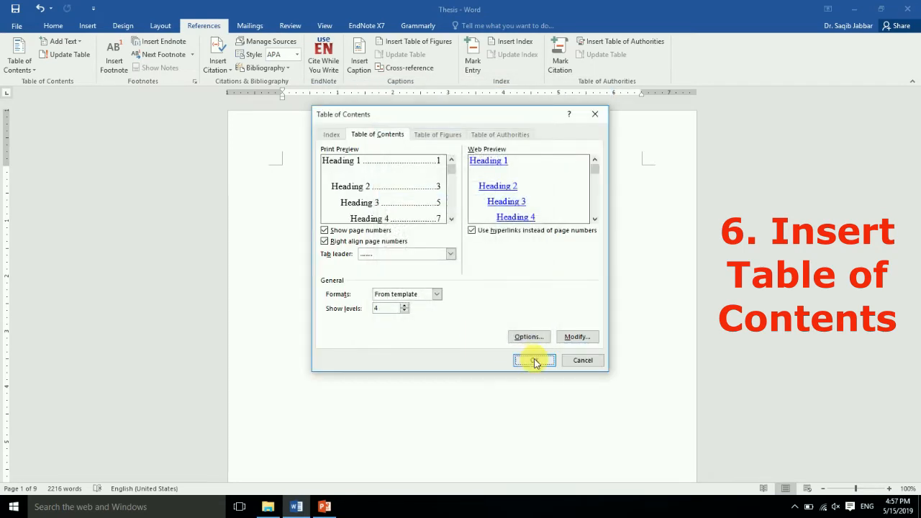
scroll(536, 360, "down", 4)
left_click(430, 348)
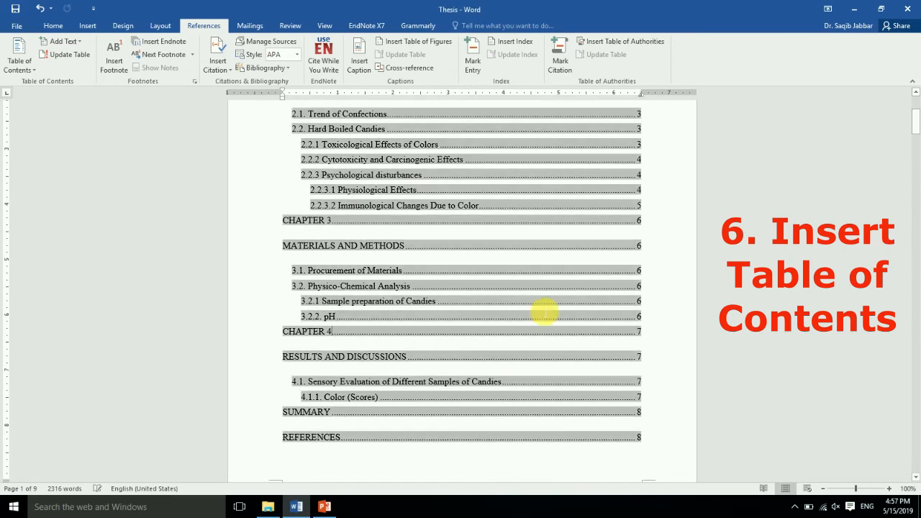
left_click_drag(916, 135, 914, 116)
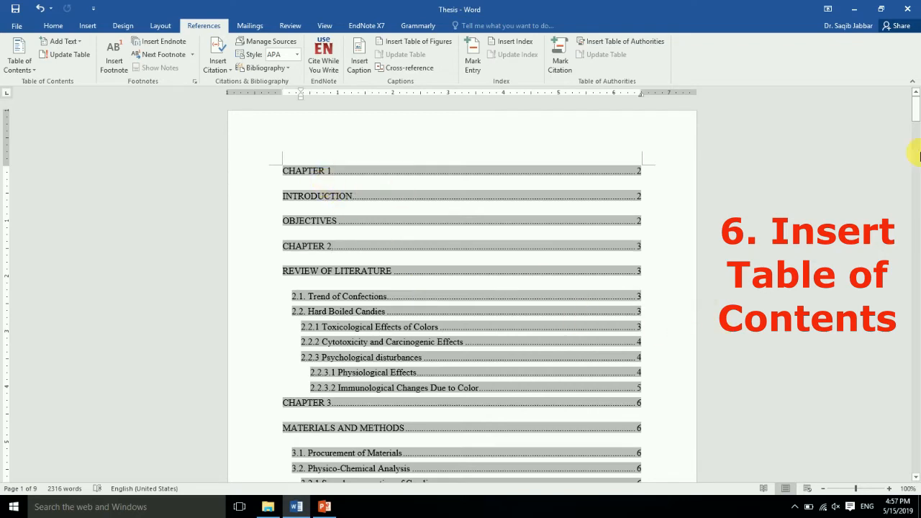
left_click_drag(916, 117, 916, 140)
left_click(434, 276)
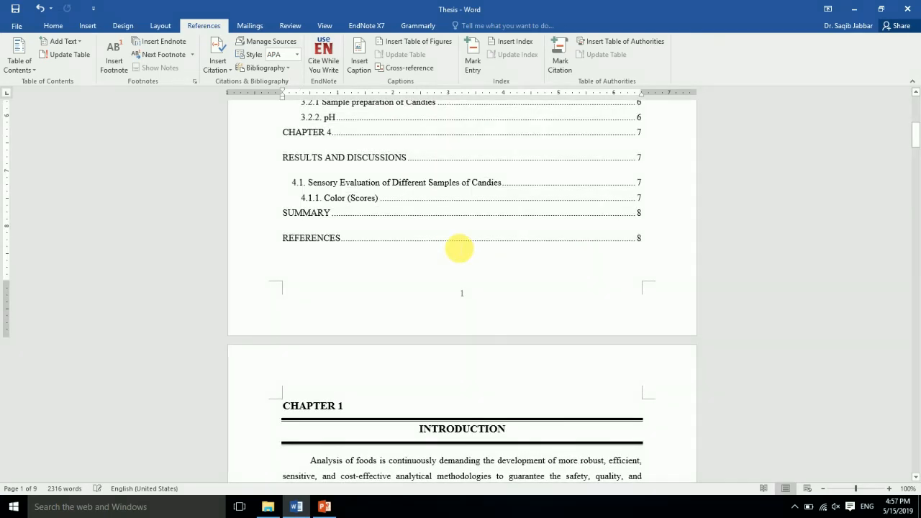
left_click_drag(917, 146, 917, 108)
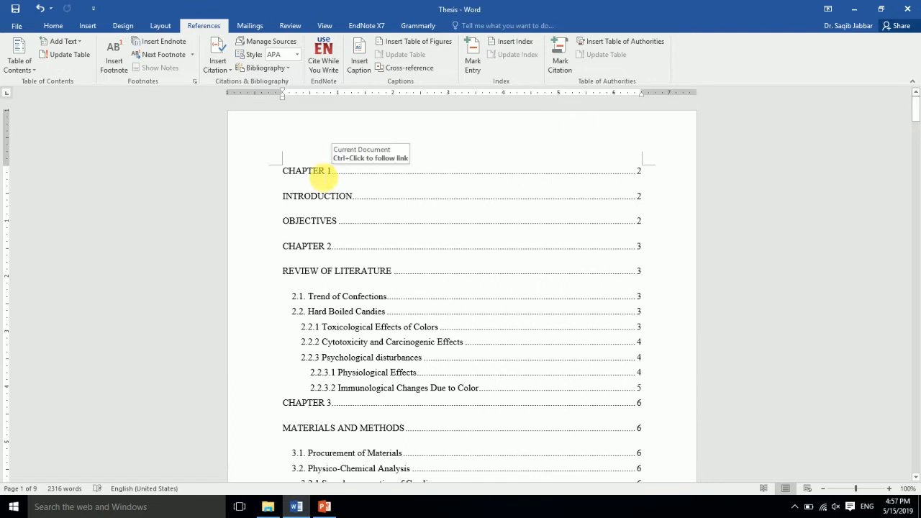
- Reopen the custom settings of the inserted table of contents and make the TOC 1 style bold
left_click(321, 176)
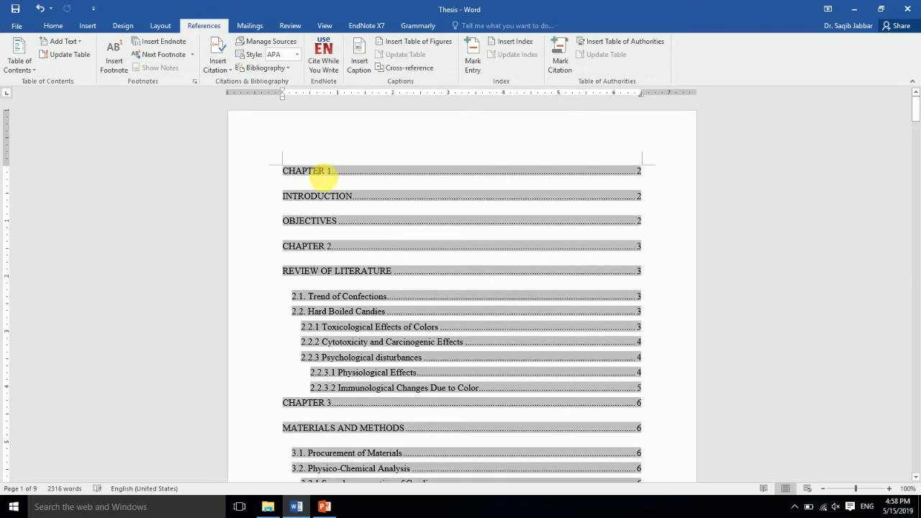
left_click(20, 58)
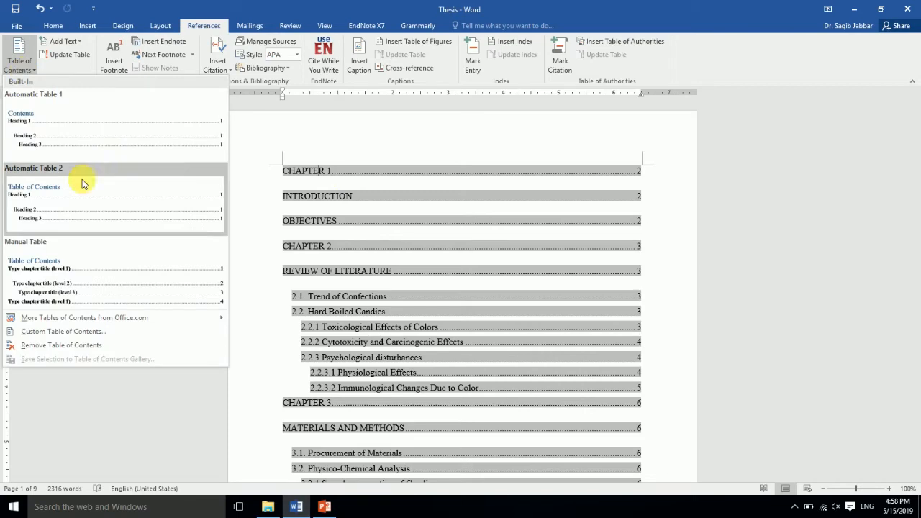
left_click(87, 334)
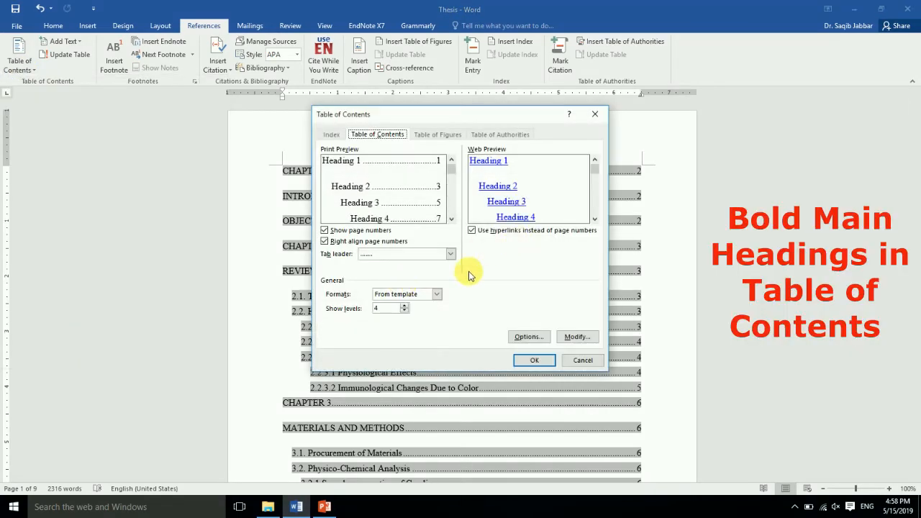
left_click(580, 338)
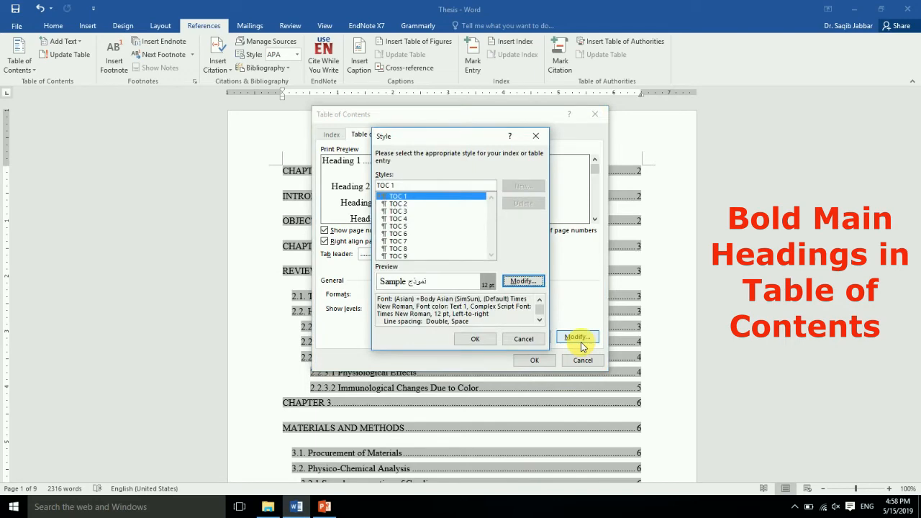
left_click(522, 281)
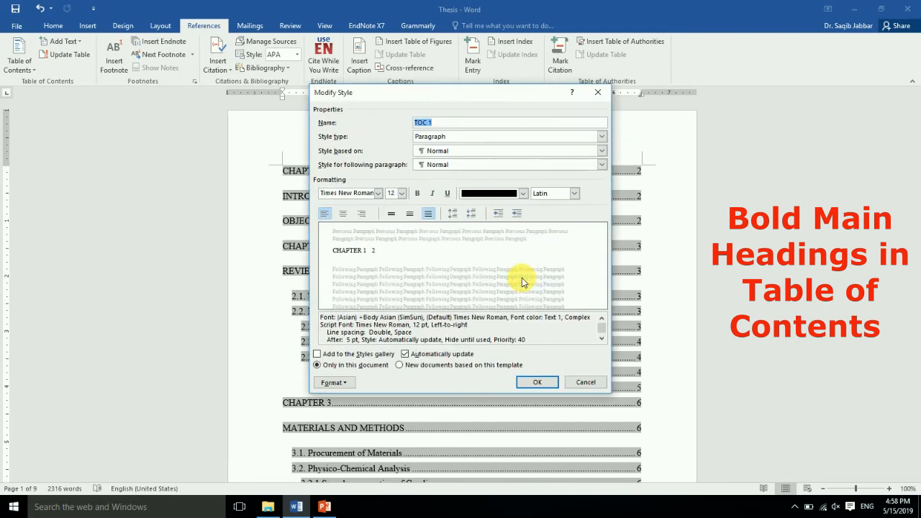
left_click(417, 194)
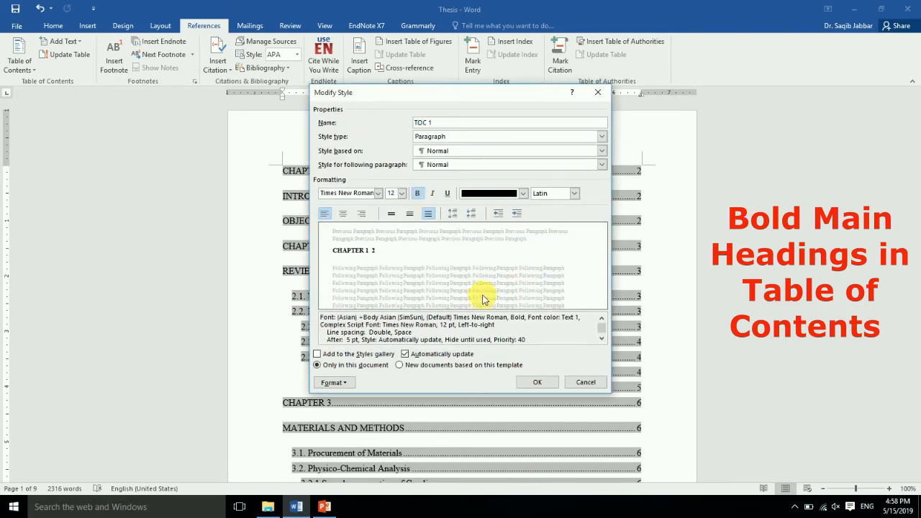
left_click(536, 382)
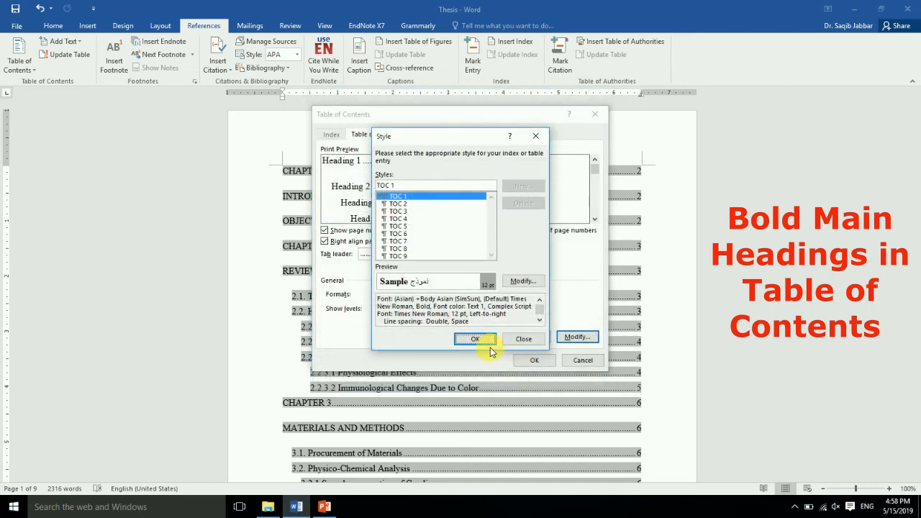
- Replace the existing table of contents with the bold main heading version and review its entries
left_click(486, 343)
left_click(531, 364)
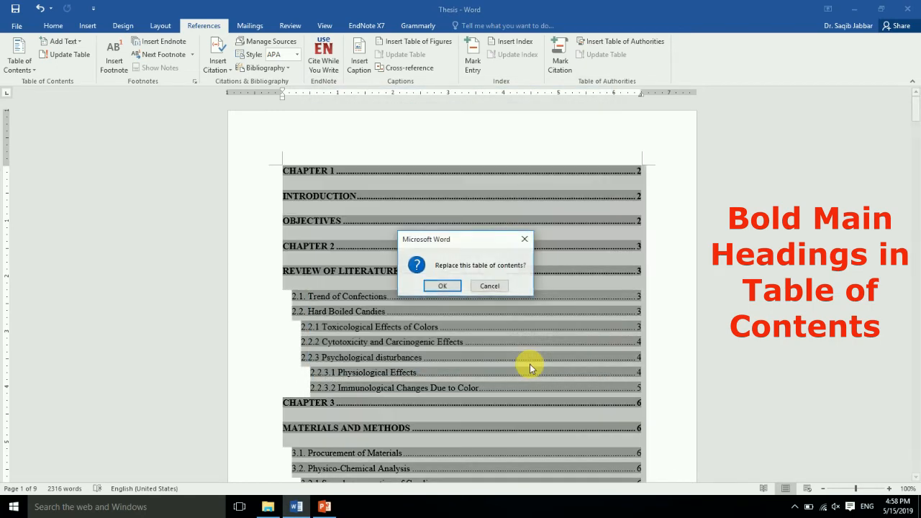
left_click(442, 287)
scroll(442, 237, "down", 5)
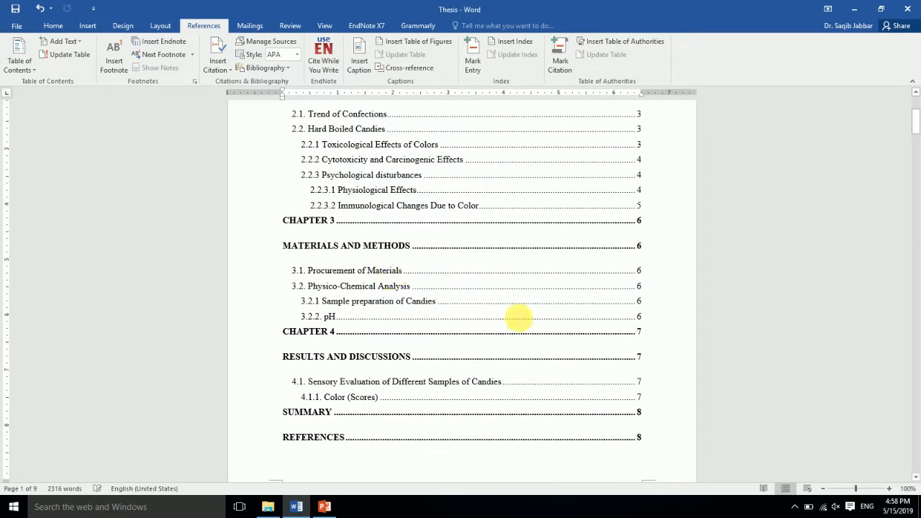
mouse_move(918, 132)
left_mouse_down()
mouse_move(916, 114)
mouse_move(916, 123)
left_mouse_up()
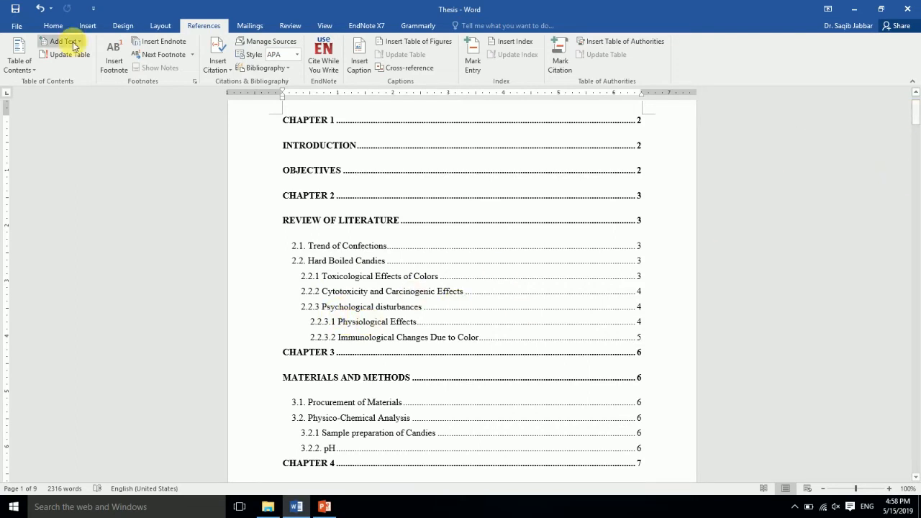
left_click(53, 26)
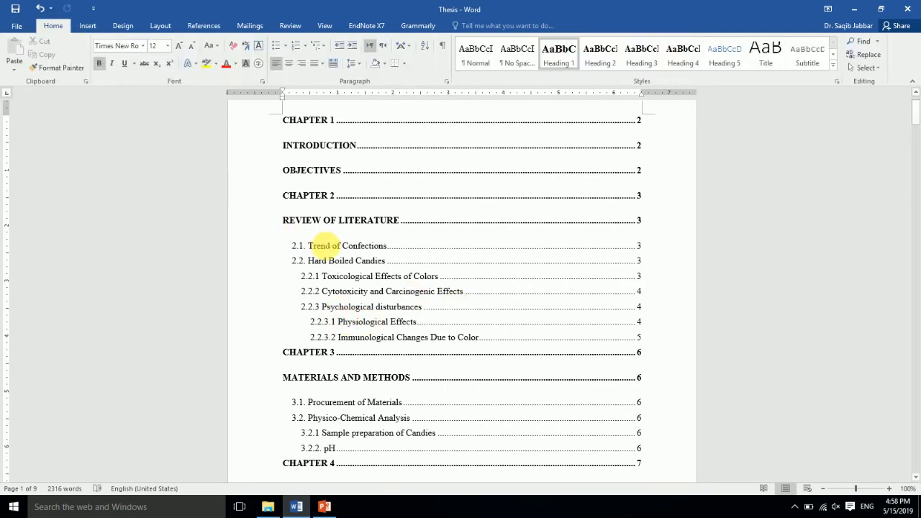
left_click(324, 290)
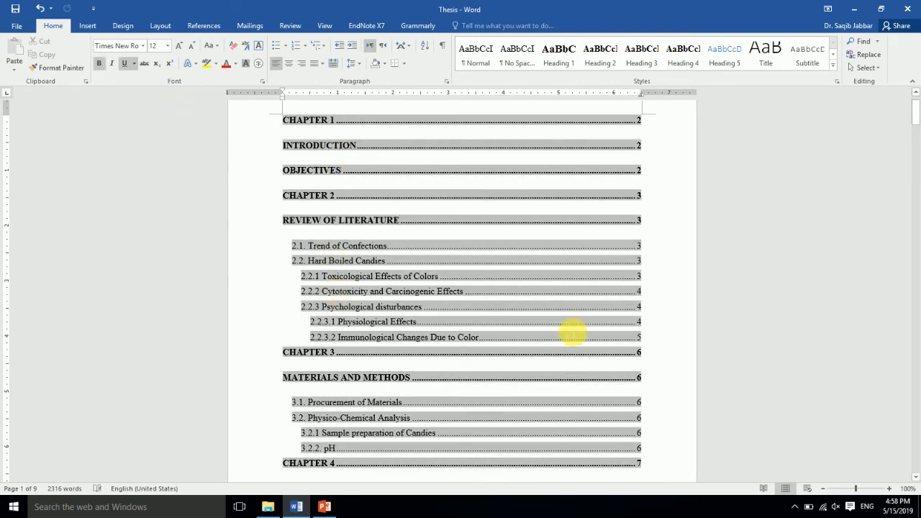
left_click_drag(539, 372, 638, 391)
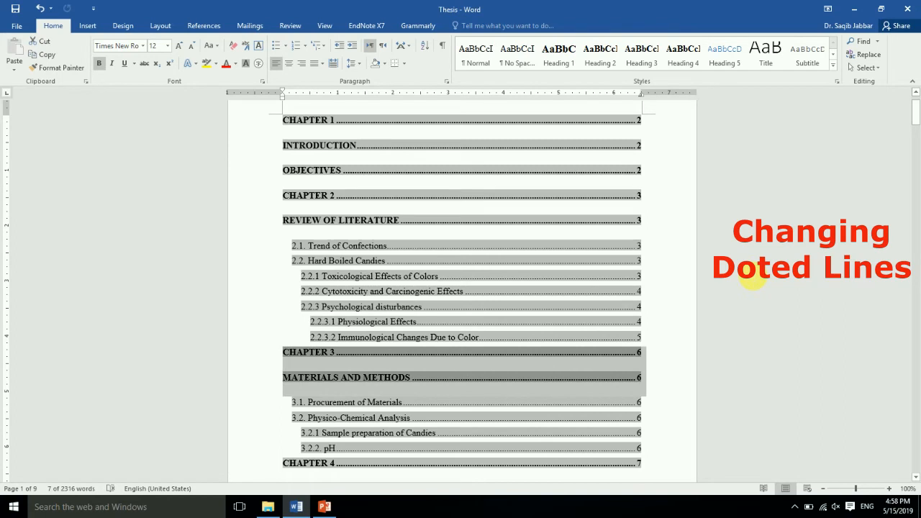
- Change the table of contents' tab leader from dots to a solid underline and replace the existing table
left_click(558, 219)
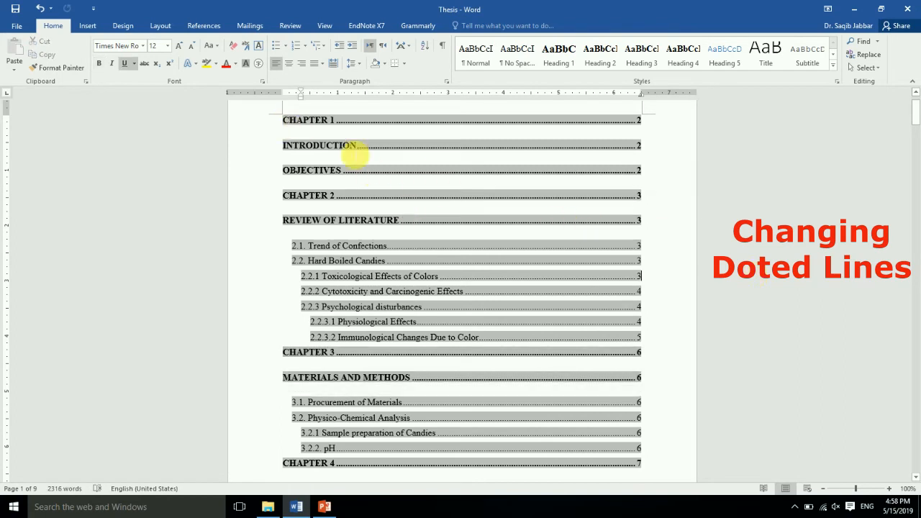
left_click(195, 27)
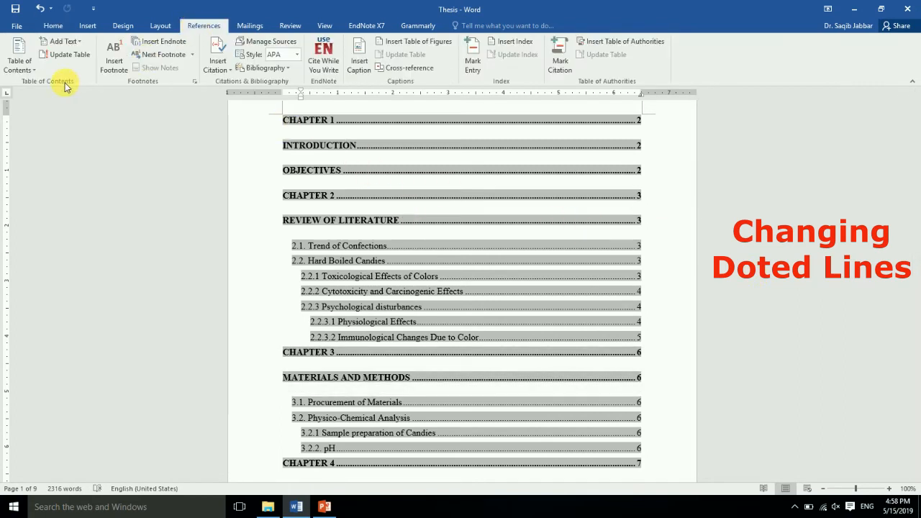
left_click(18, 62)
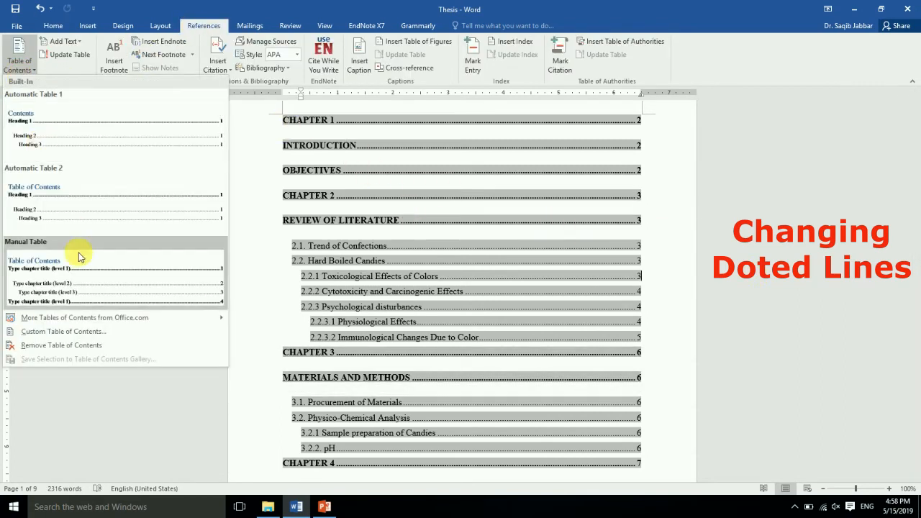
left_click(63, 332)
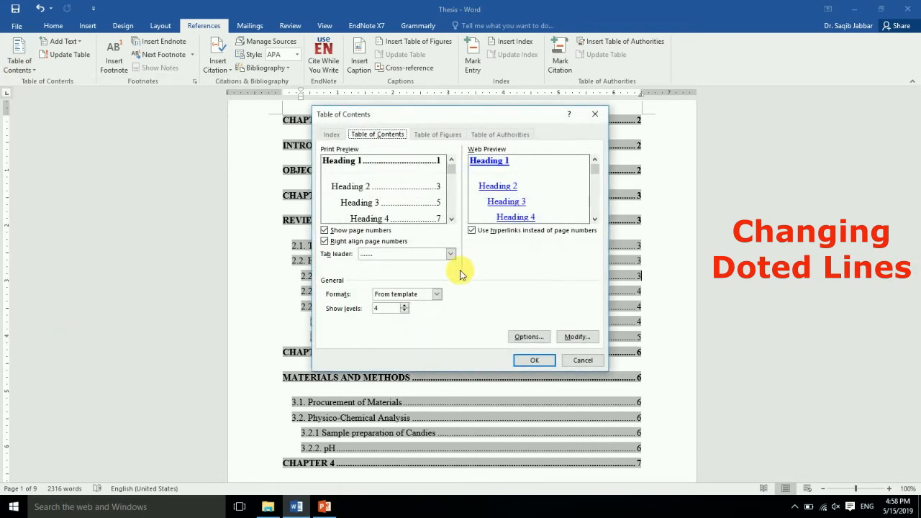
left_click(449, 254)
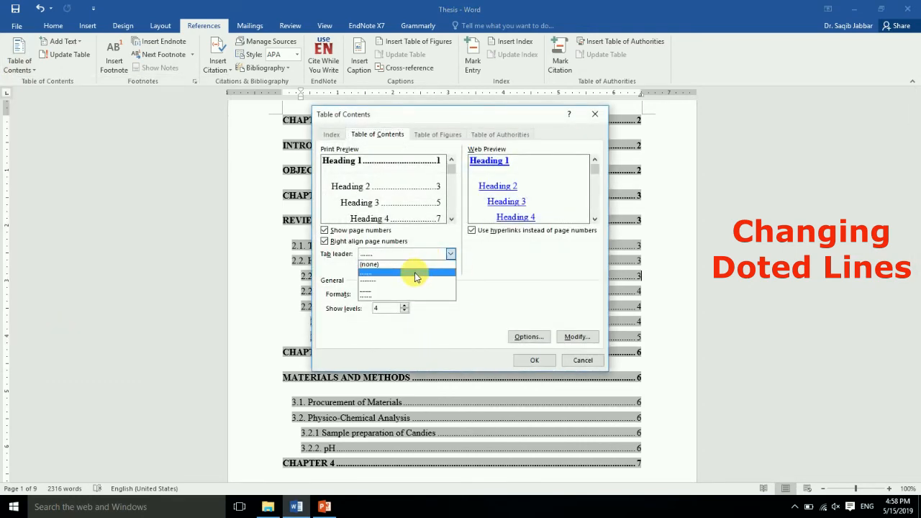
left_click(403, 288)
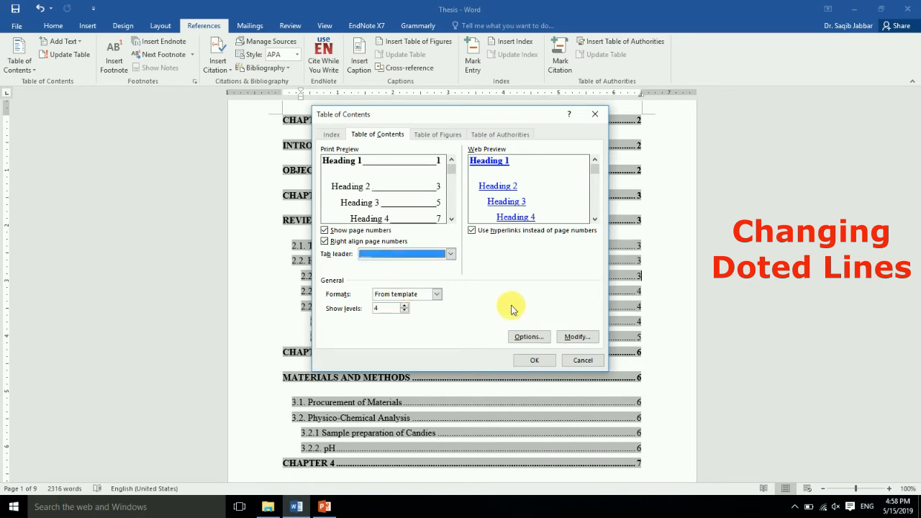
left_click(533, 359)
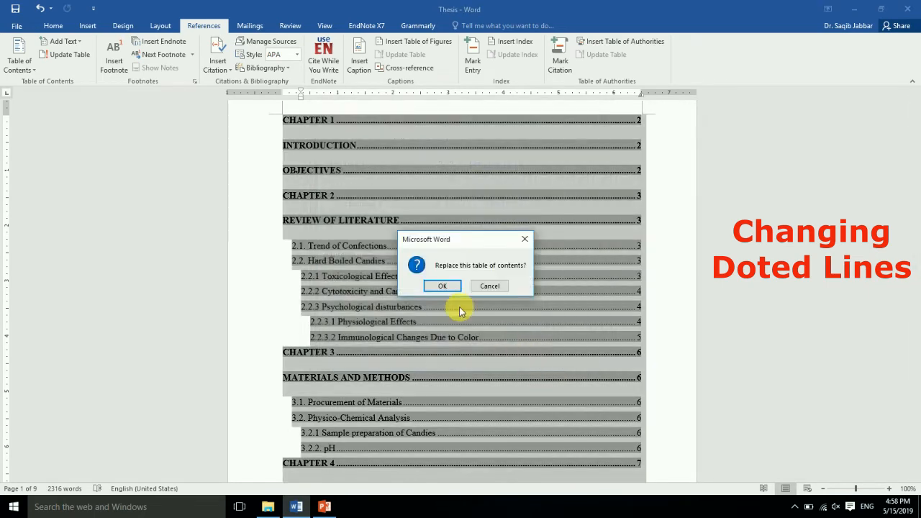
left_click(441, 286)
scroll(503, 252, "down", 3)
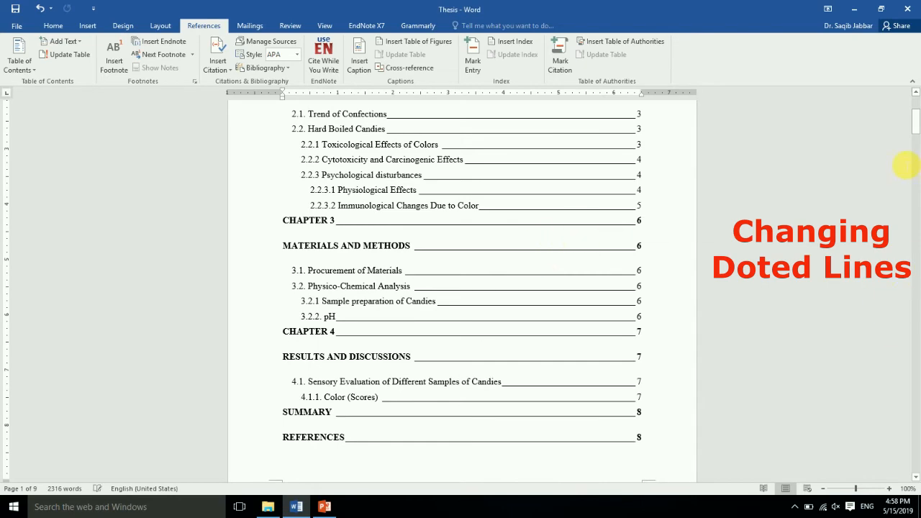
- Switch to the PowerPoint presentation to check the slide listing the discussed features, and return to the Word thesis
mouse_move(915, 129)
left_mouse_down()
mouse_move(912, 105)
mouse_move(913, 119)
left_mouse_up()
left_click(324, 506)
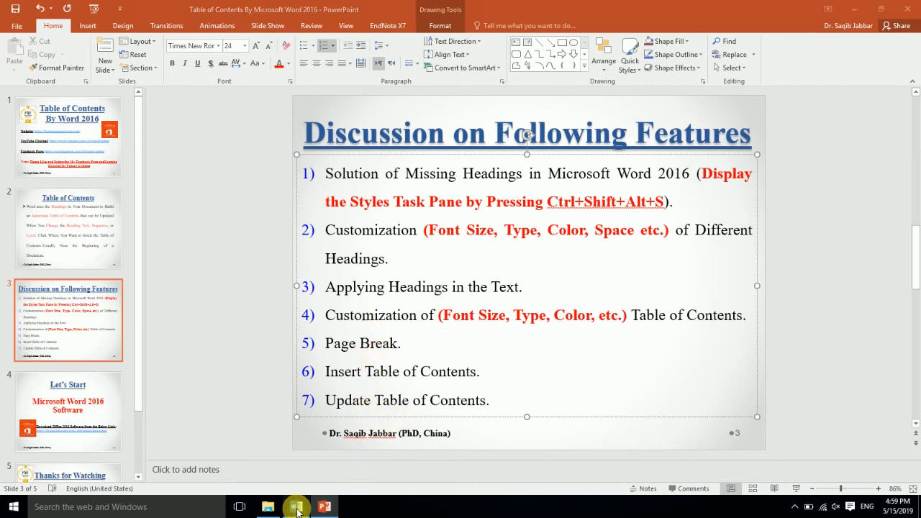
left_click(295, 506)
- Insert blank lines before the OBJECTIVES heading at the end of Chapter 1 to push it onto the next page, and save the thesis
left_click_drag(916, 126, 916, 142)
left_click_drag(915, 143, 910, 179)
left_click(495, 169)
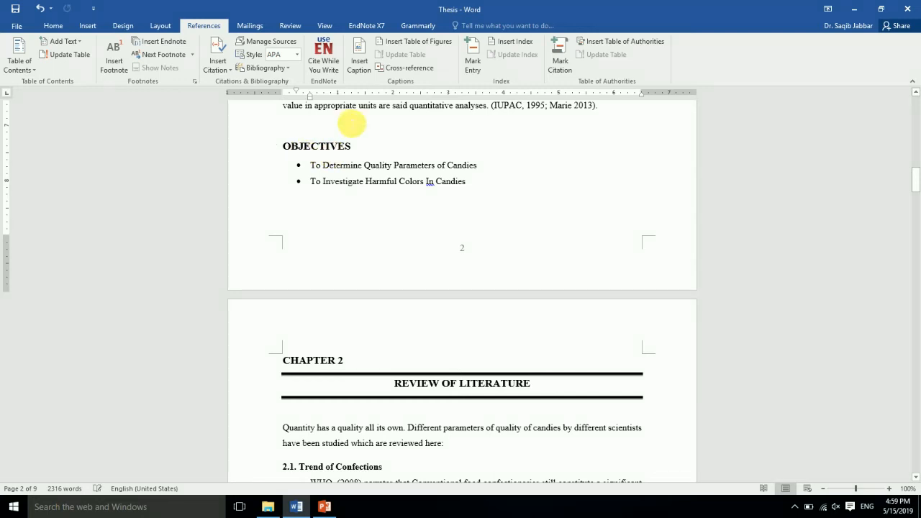
key("Return")
key("Return")
key("Return")
key("Return")
key("Return")
key("Return")
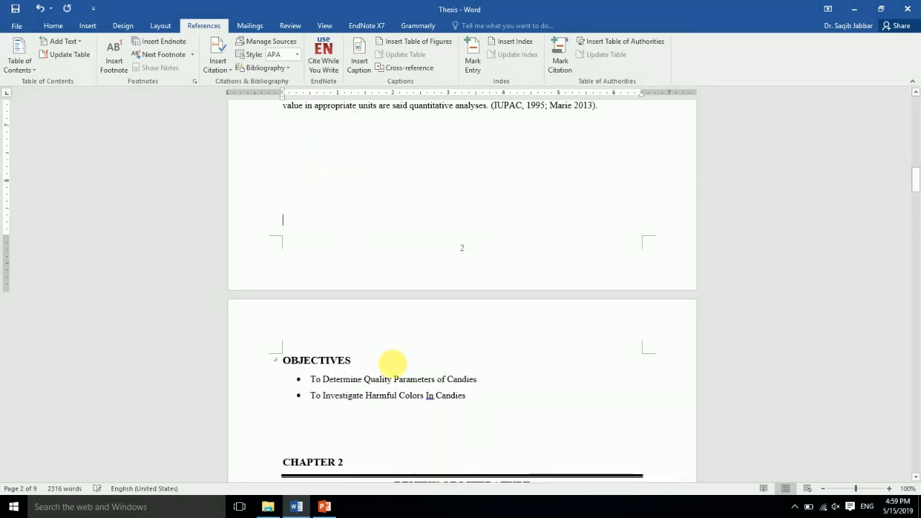
key("ctrl+s")
- Update the table of contents field with the page numbers only option, dismissing the update notification
left_click_drag(913, 187, 887, 113)
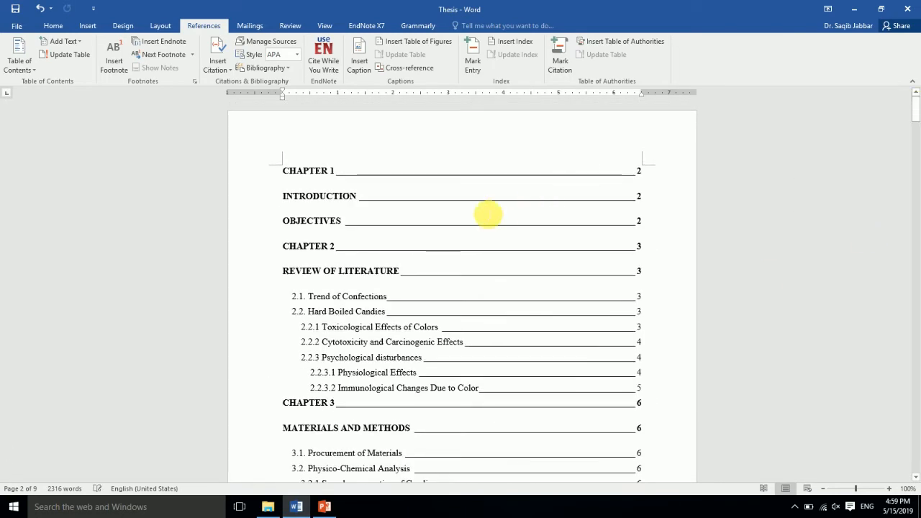
left_click(488, 214)
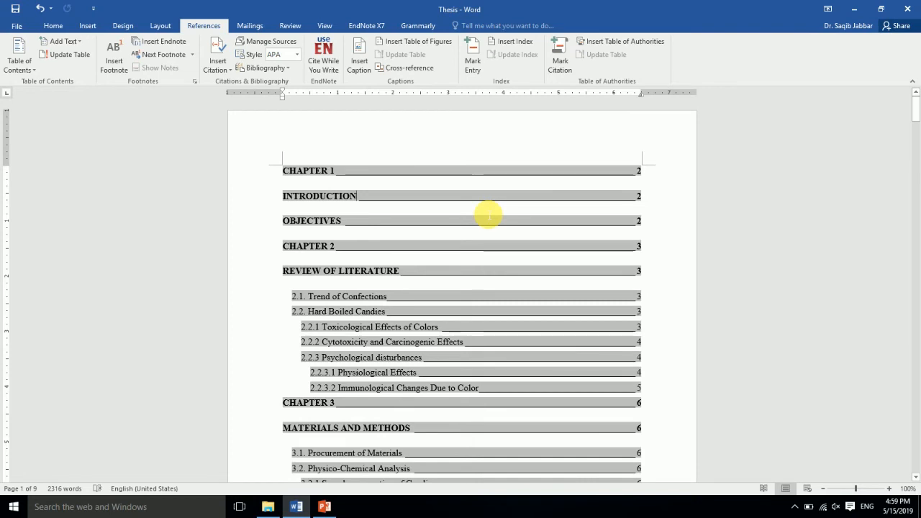
right_click(486, 215)
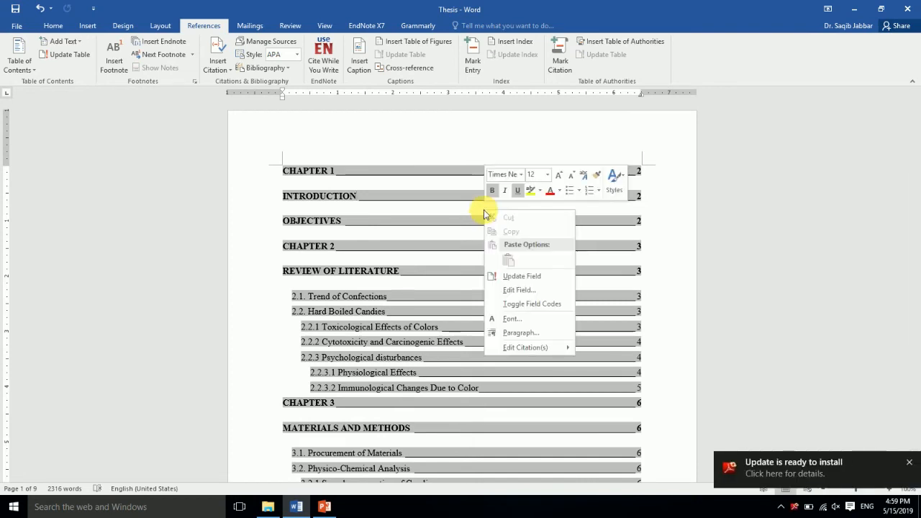
left_click(528, 282)
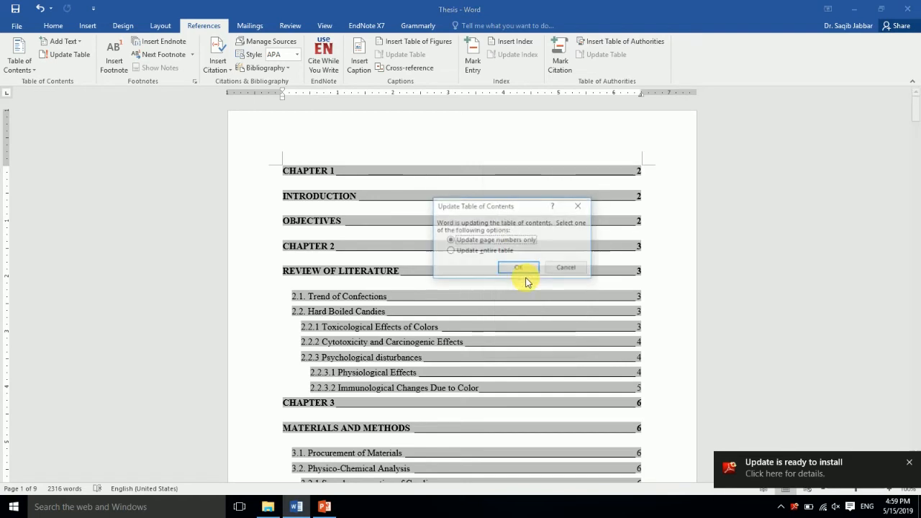
left_click(910, 465)
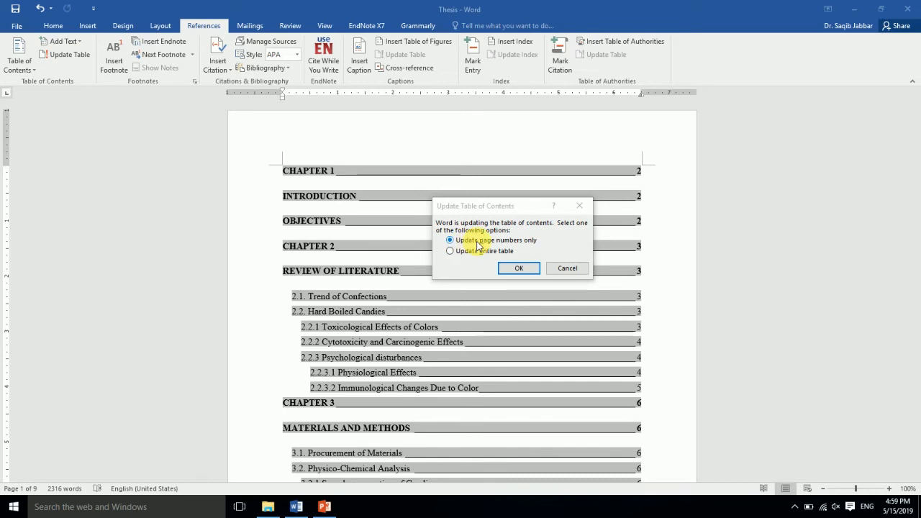
left_click(518, 268)
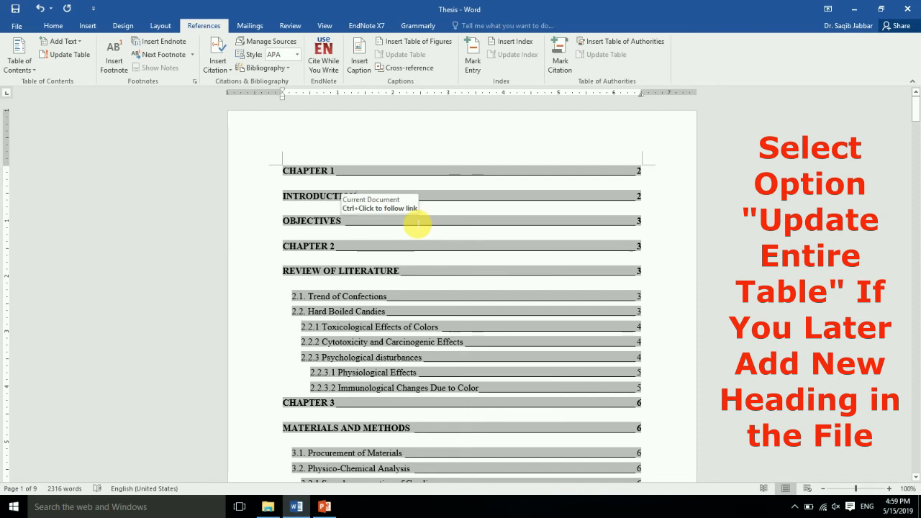
- Update the table of contents field again using the Update entire table option, and review its entries
right_click(414, 221)
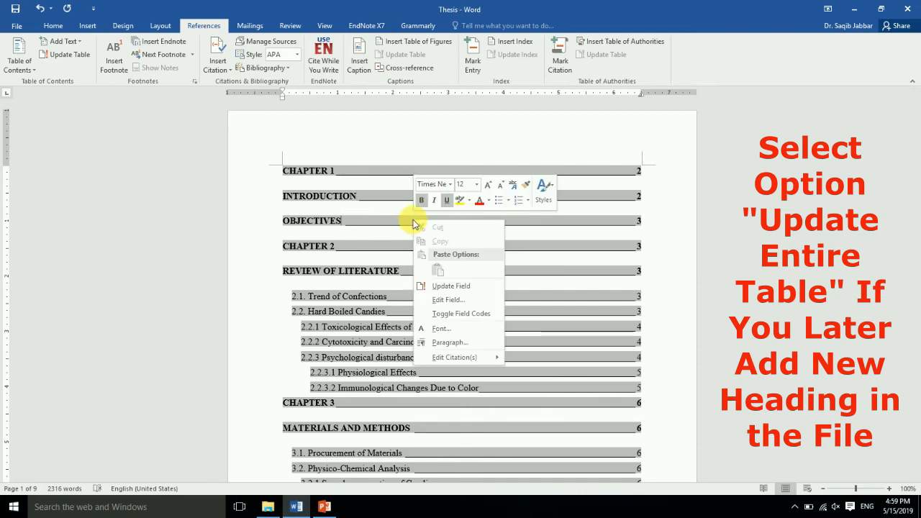
left_click(451, 286)
left_click(450, 250)
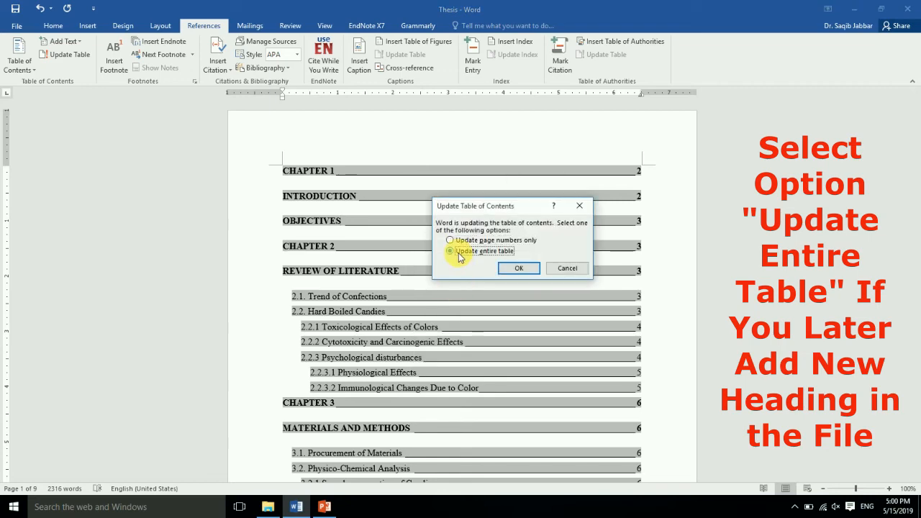
left_click(513, 269)
left_click_drag(916, 118, 897, 83)
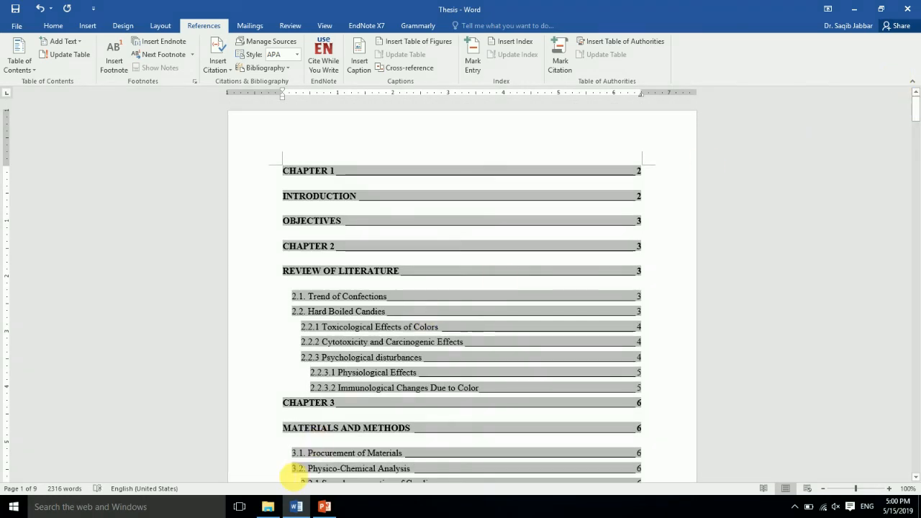
- Switch to the PowerPoint presentation and review the Discussion on Following Features slide, including the table of contents customization and page break items
left_click(319, 511)
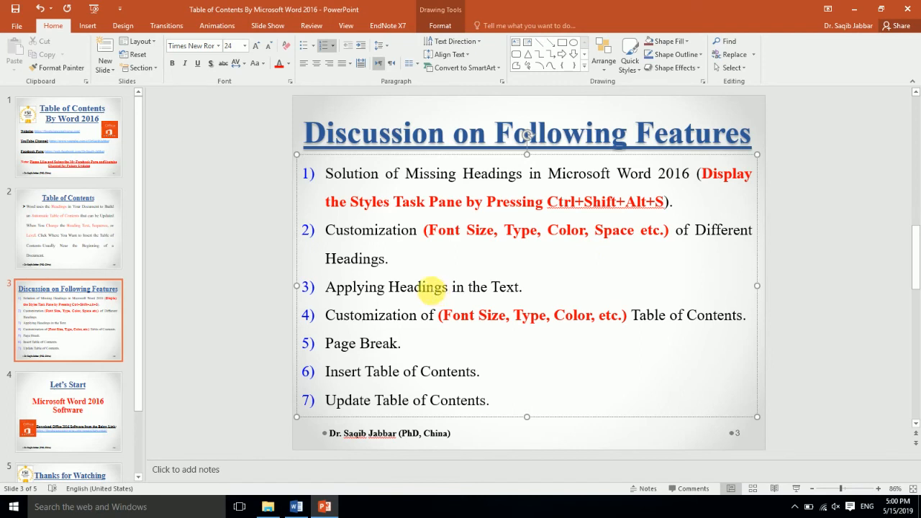
left_click(475, 315)
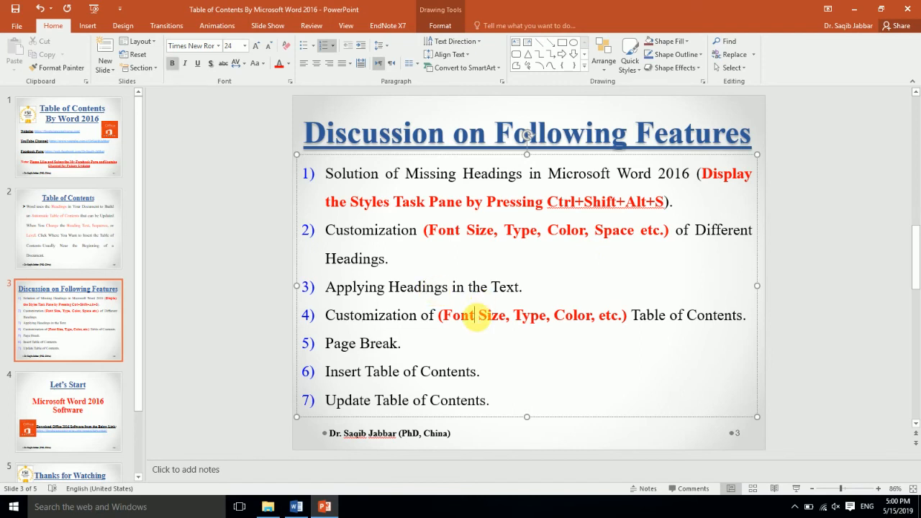
left_click(360, 343)
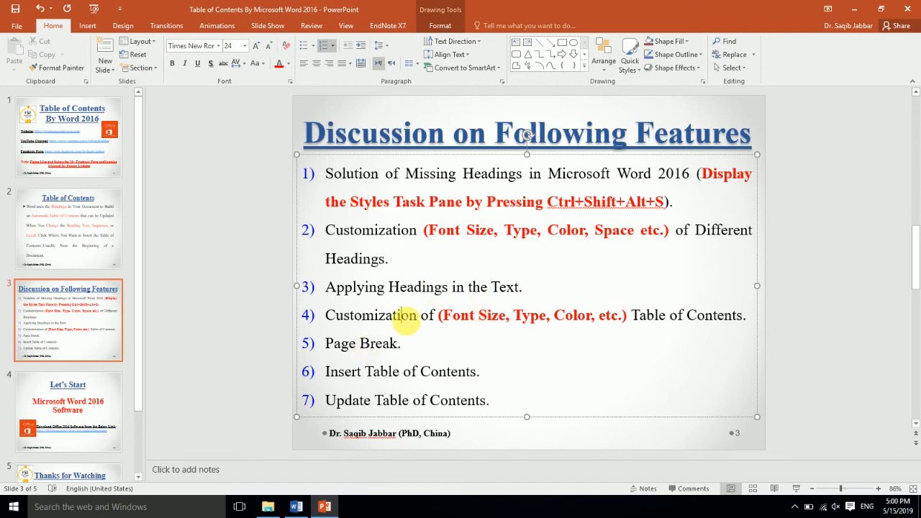
left_click(403, 316)
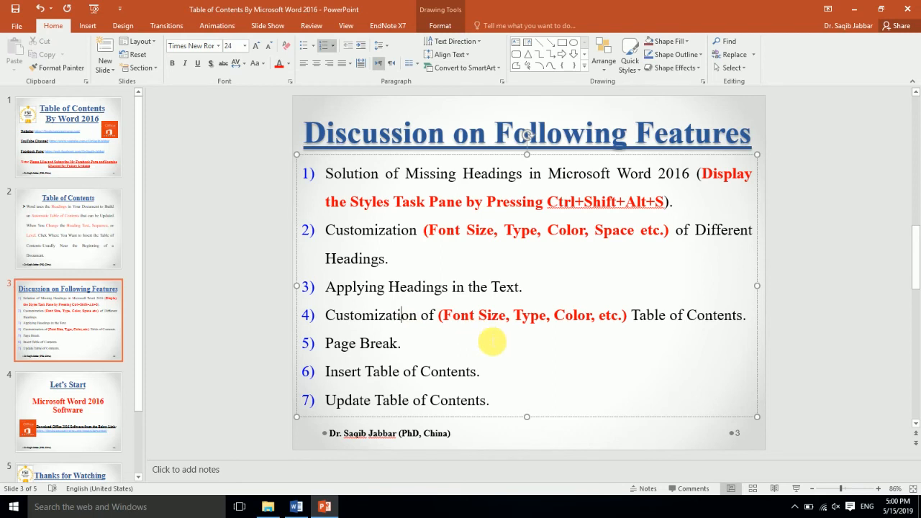